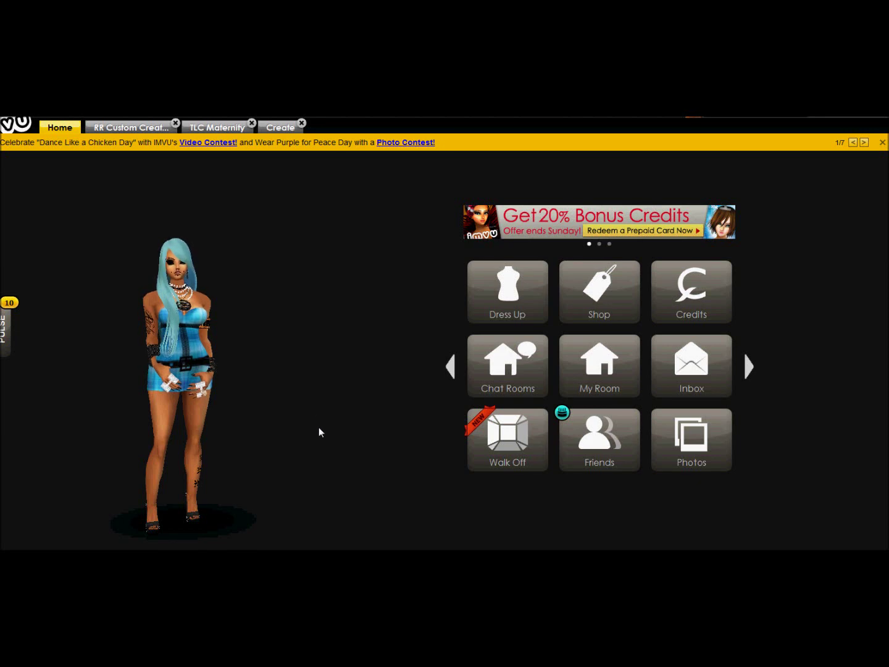
Step: Examine the BBR Bust Of PB C Cup product page, including its preview picture and mesh templates
{"action": "key", "text": "XF86AudioRaiseVolume"}
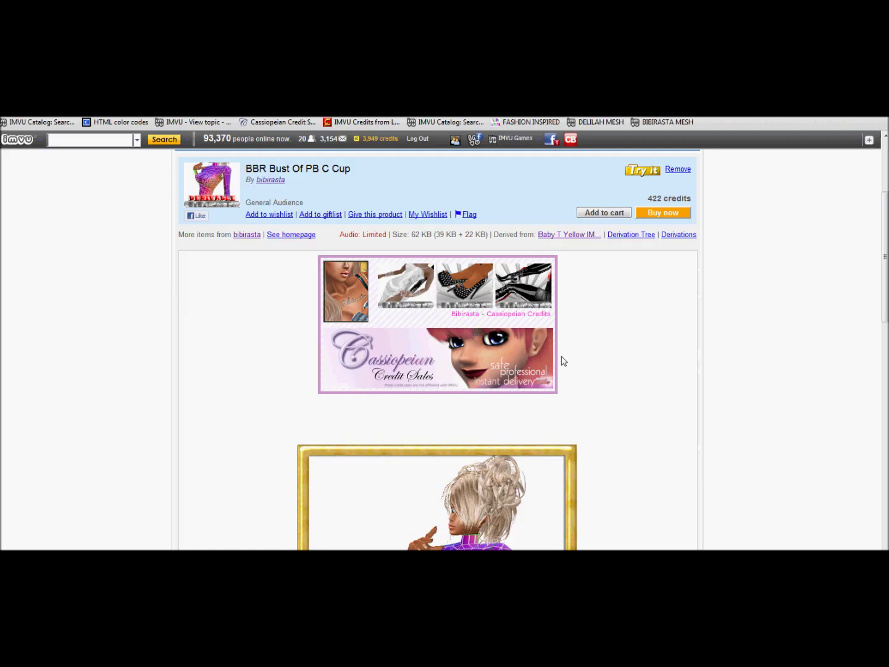
{"action": "scroll", "coordinate": [562, 361], "scroll_direction": "up", "scroll_amount": 3}
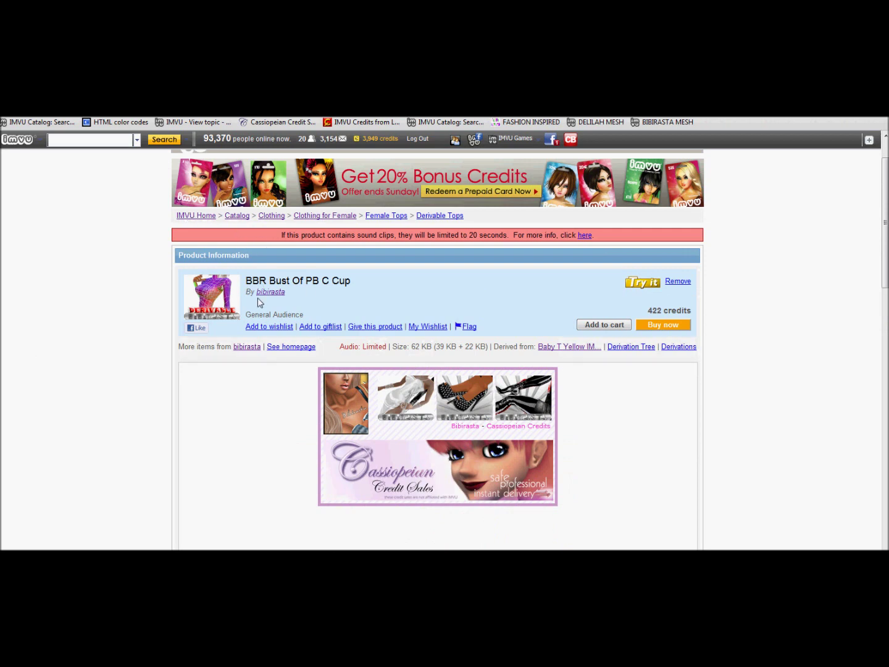
{"action": "scroll", "coordinate": [275, 306], "scroll_direction": "down", "scroll_amount": 12}
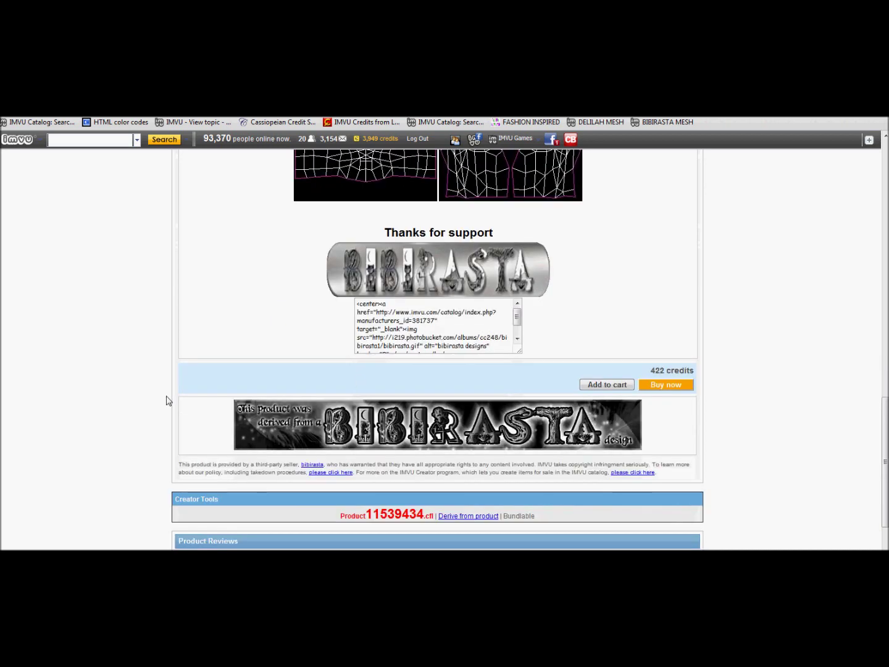
{"action": "scroll", "coordinate": [271, 395], "scroll_direction": "up", "scroll_amount": 3}
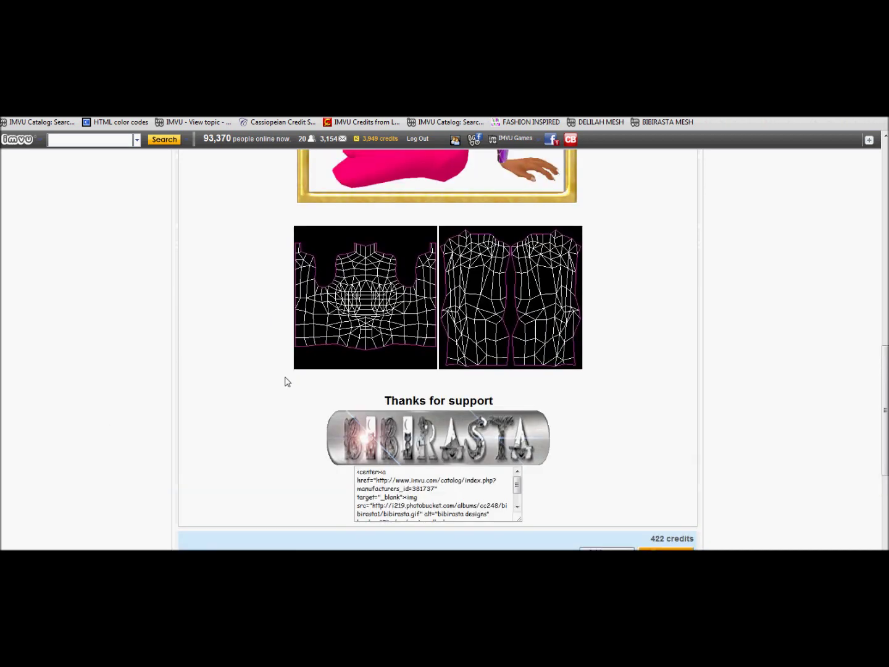
{"action": "scroll", "coordinate": [285, 382], "scroll_direction": "up", "scroll_amount": 2}
{"action": "scroll", "coordinate": [290, 379], "scroll_direction": "down", "scroll_amount": 1}
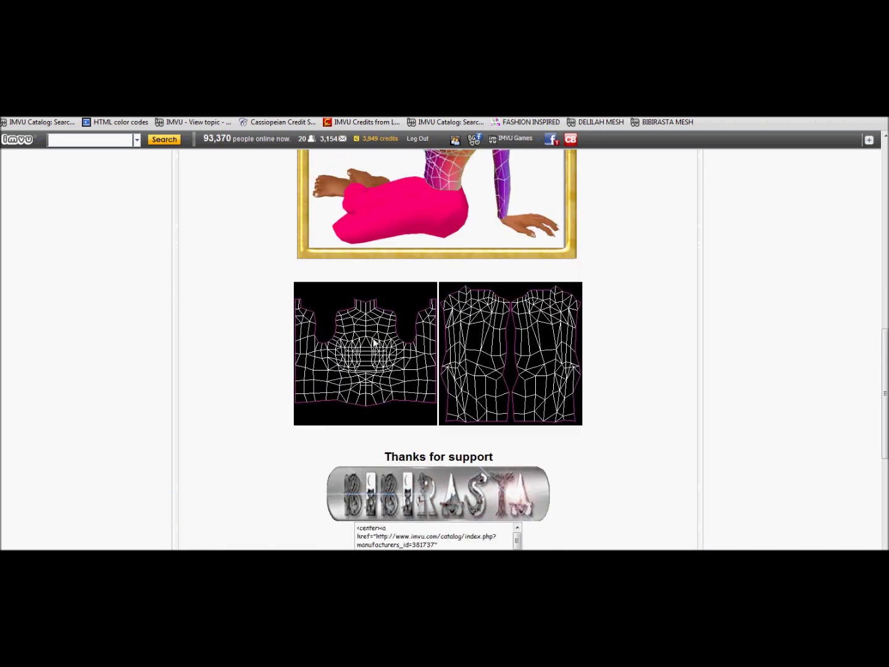
{"action": "scroll", "coordinate": [648, 340], "scroll_direction": "up", "scroll_amount": 3}
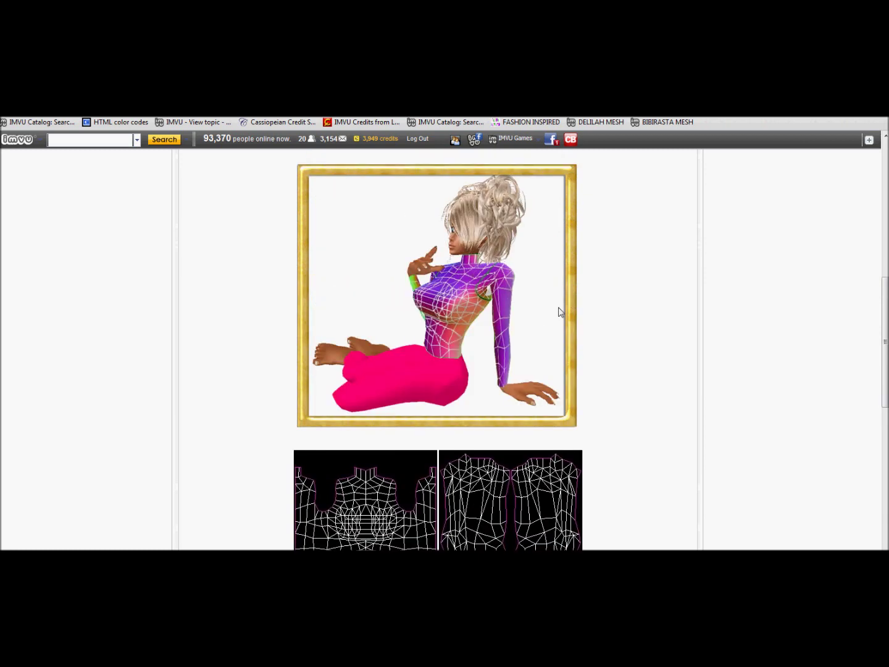
{"action": "scroll", "coordinate": [577, 337], "scroll_direction": "down", "scroll_amount": 2}
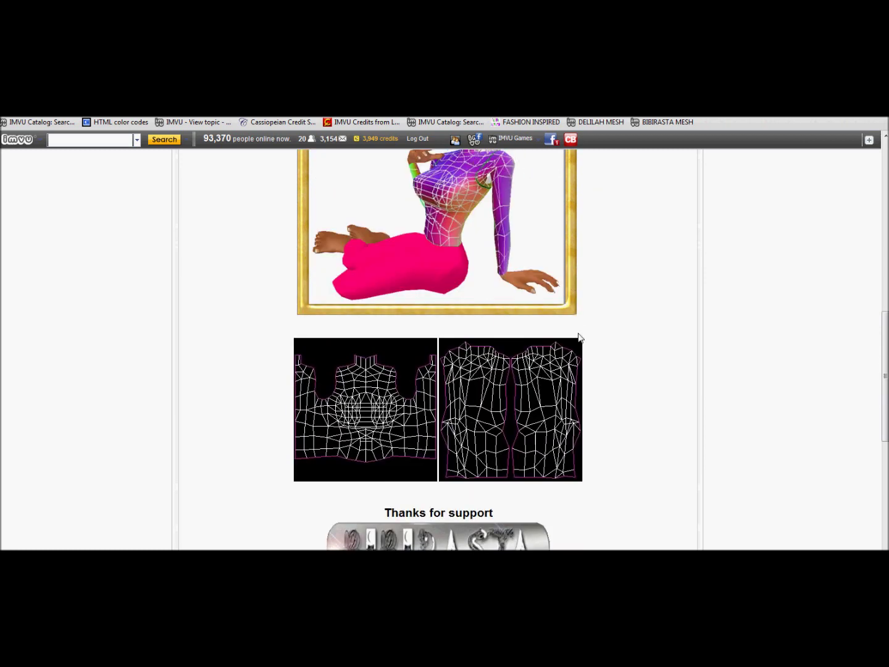
{"action": "right_click", "coordinate": [363, 409]}
{"action": "left_click", "coordinate": [411, 412]}
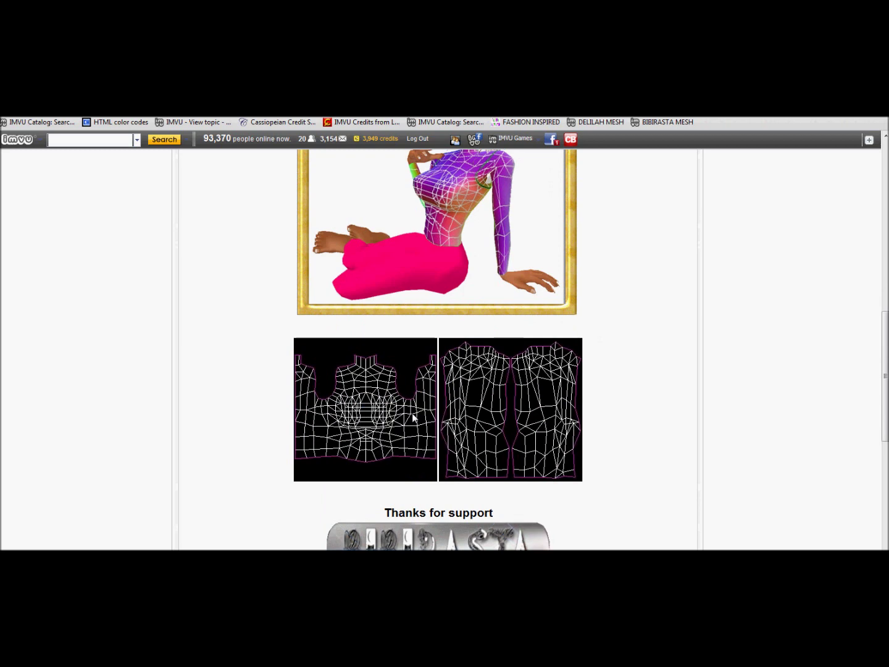
{"action": "left_click_drag", "start_coordinate": [803, 241], "coordinate": [740, 250]}
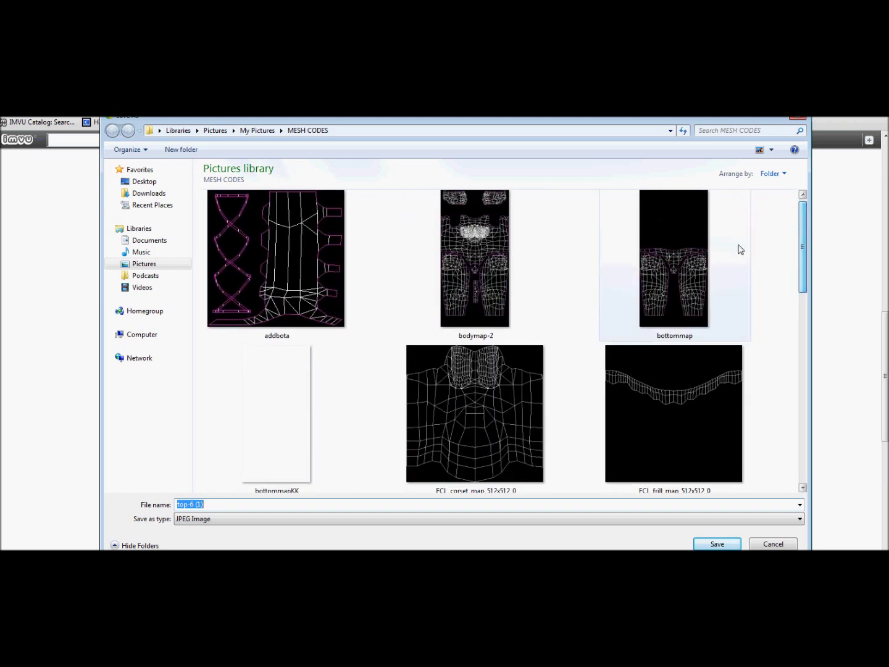
{"action": "left_click", "coordinate": [800, 119]}
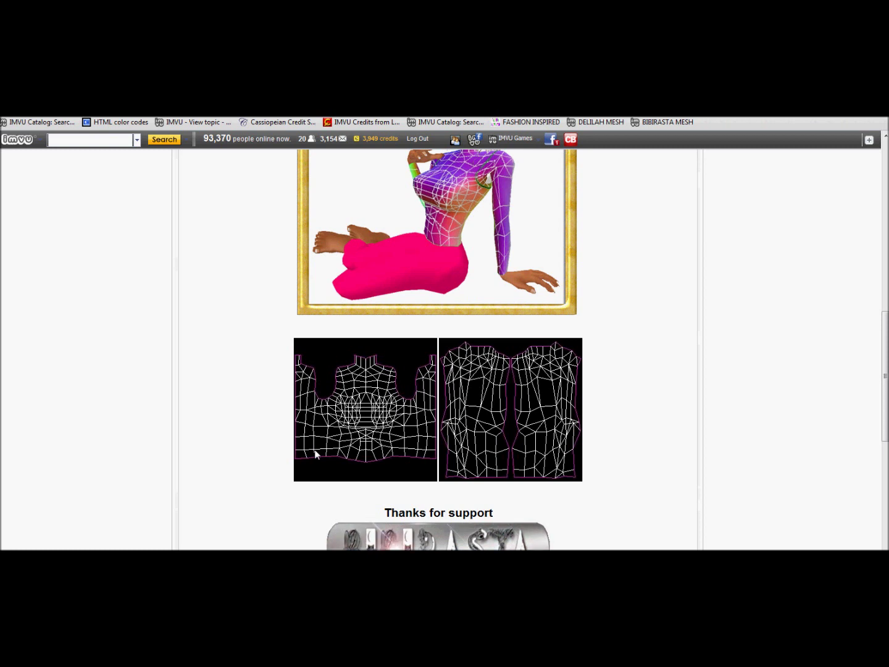
Step: Derive a new product from the BBR Bust Of PB C Cup top using its creator tools
{"action": "scroll", "coordinate": [613, 397], "scroll_direction": "up", "scroll_amount": 1}
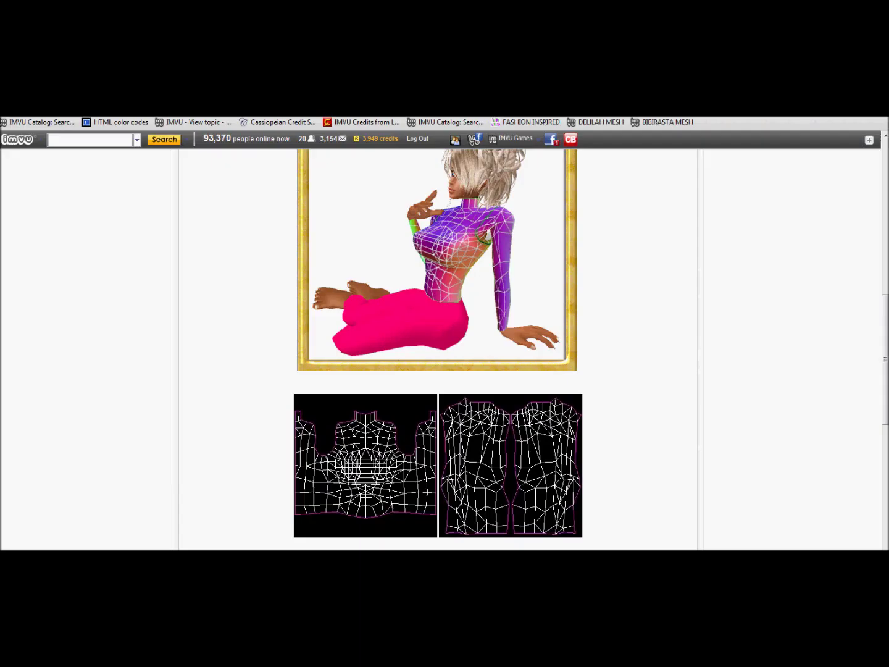
{"action": "scroll", "coordinate": [580, 411], "scroll_direction": "down", "scroll_amount": 8}
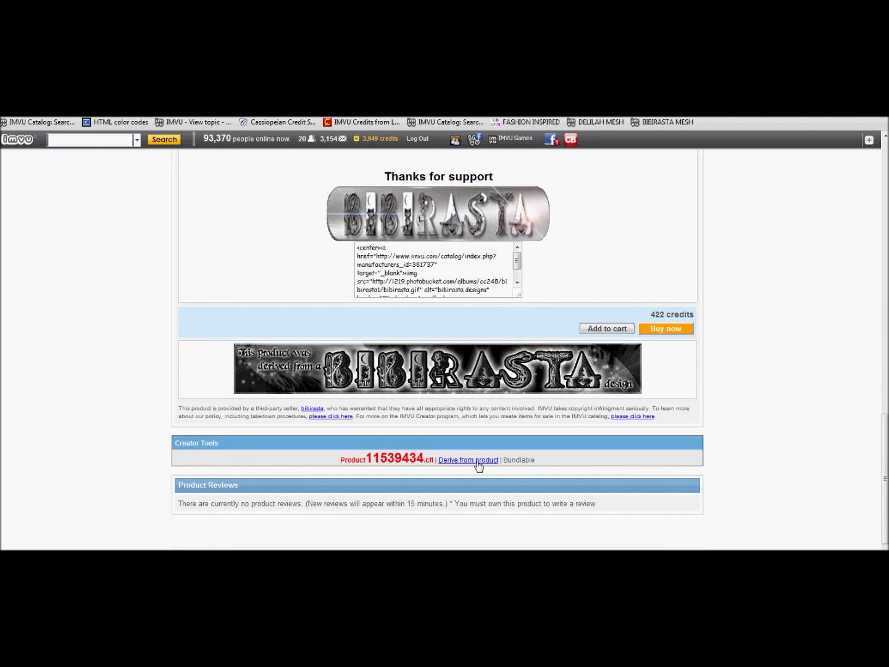
{"action": "left_click", "coordinate": [458, 464]}
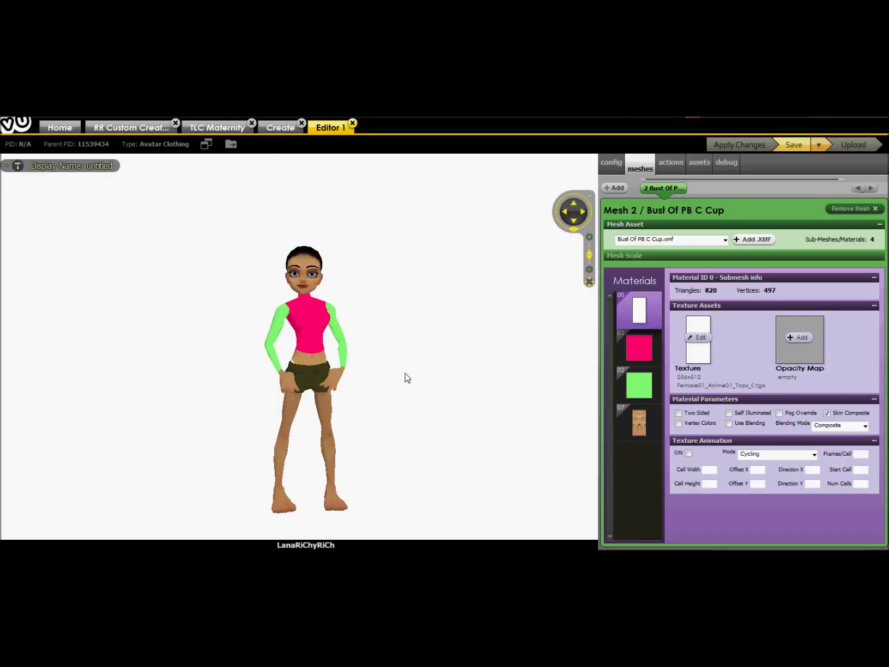
Step: Dress the preview avatar in the saved denim shorts outfit and inspect the top from the side and front
{"action": "left_click_drag", "start_coordinate": [435, 514], "coordinate": [392, 402]}
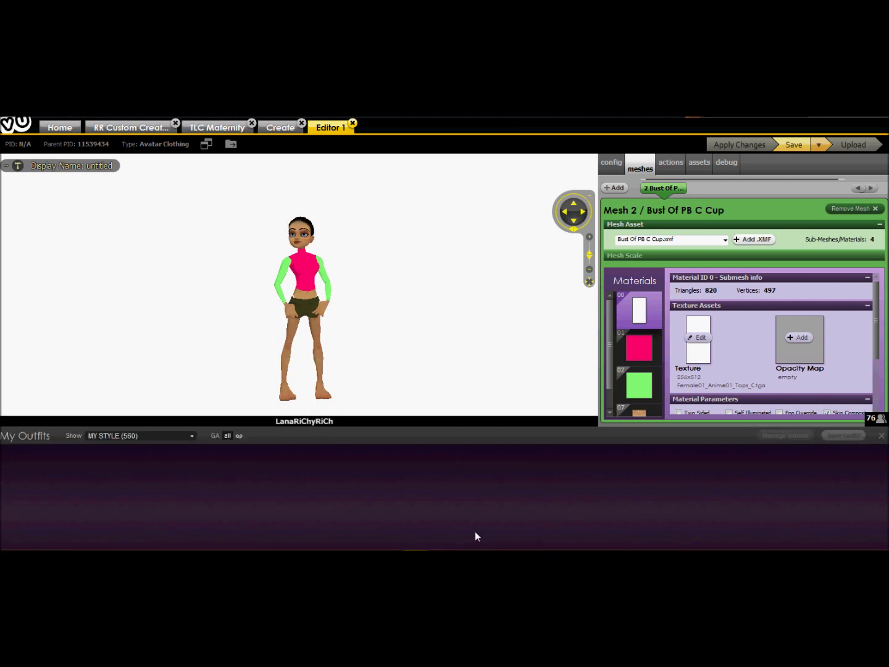
{"action": "mouse_move", "coordinate": [584, 534]}
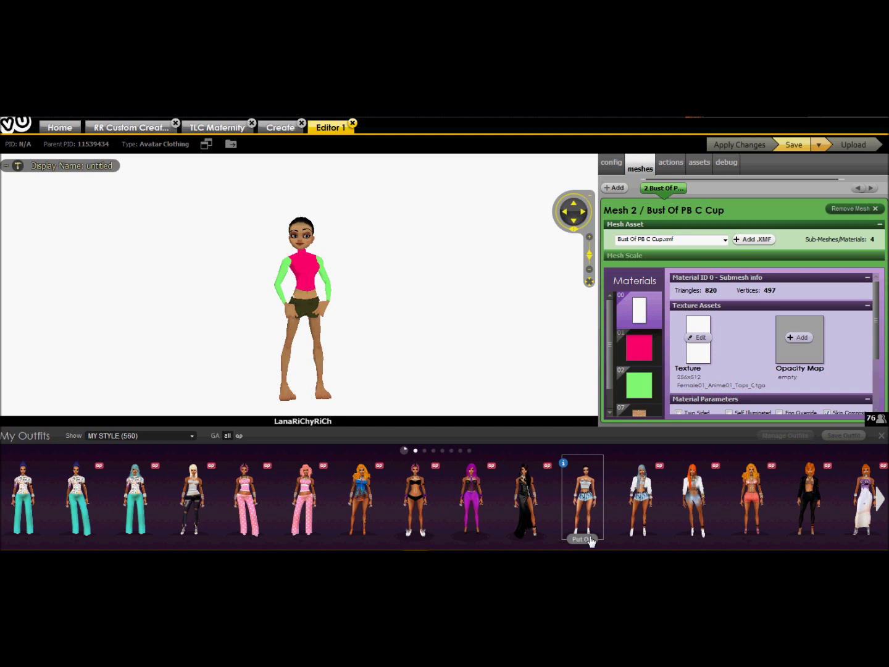
{"action": "left_click", "coordinate": [590, 540]}
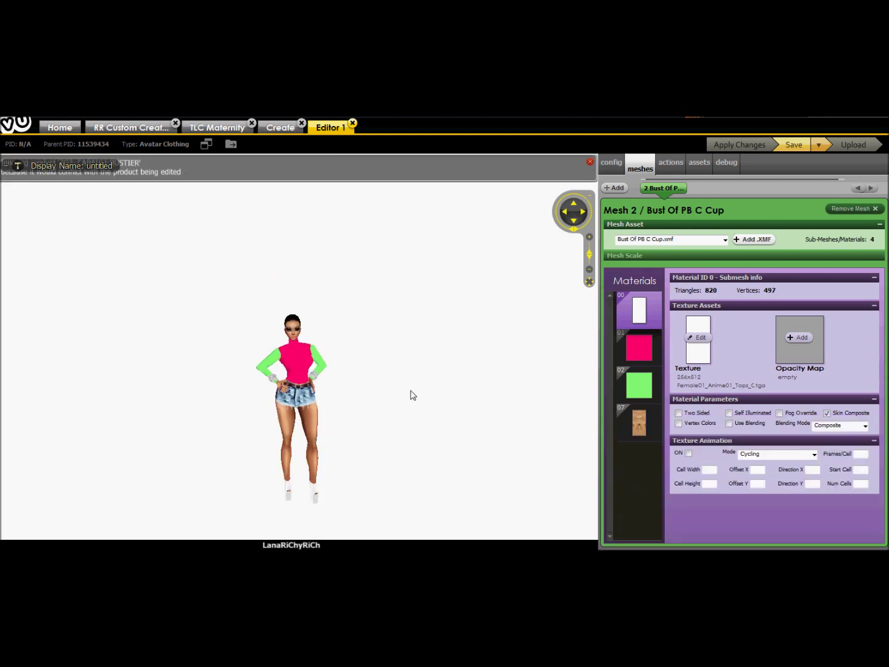
{"action": "scroll", "coordinate": [409, 370], "scroll_direction": "up", "scroll_amount": 3}
{"action": "left_click_drag", "start_coordinate": [344, 383], "coordinate": [322, 383]}
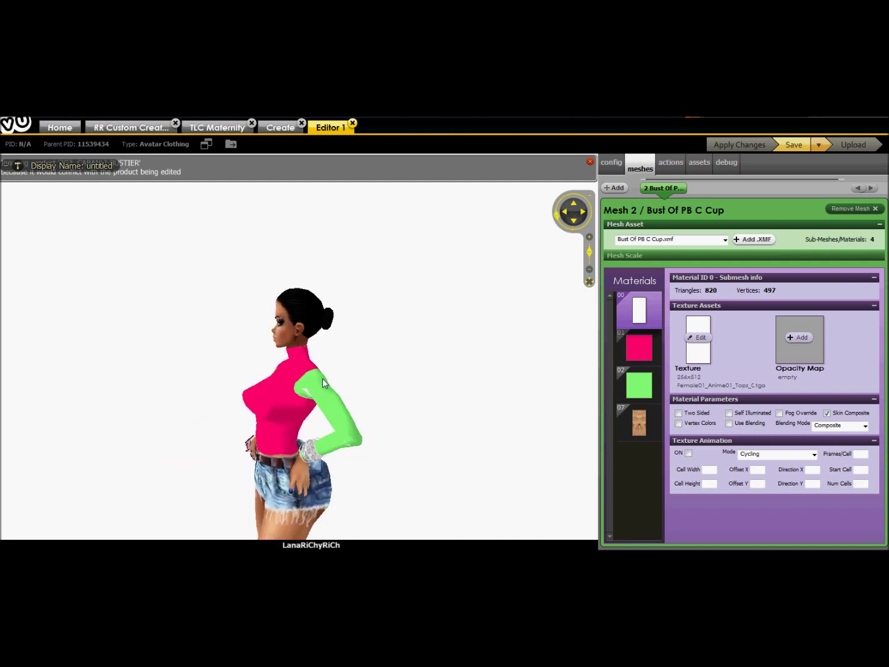
{"action": "left_click_drag", "start_coordinate": [226, 392], "coordinate": [403, 396]}
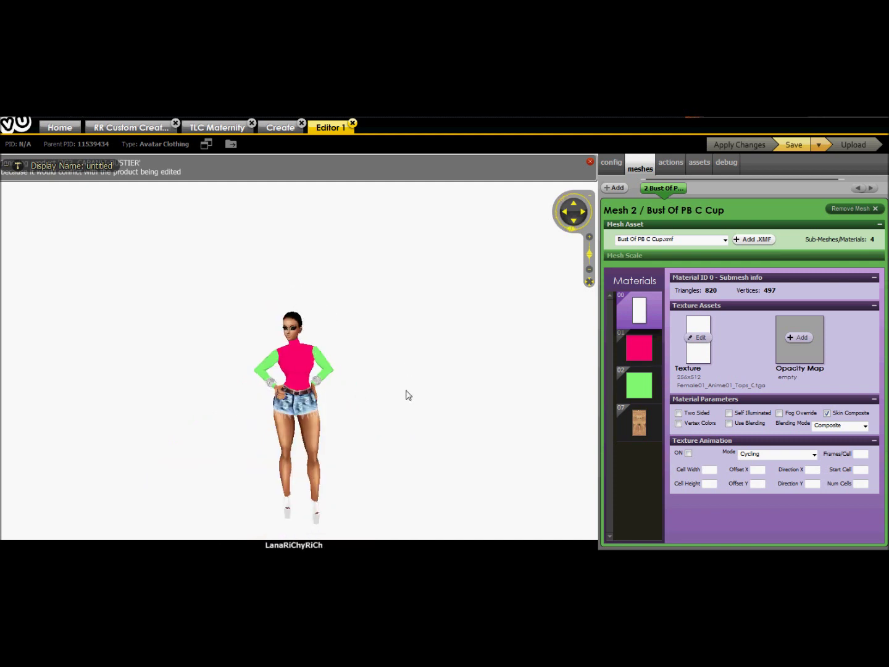
{"action": "scroll", "coordinate": [408, 384], "scroll_direction": "up", "scroll_amount": 4}
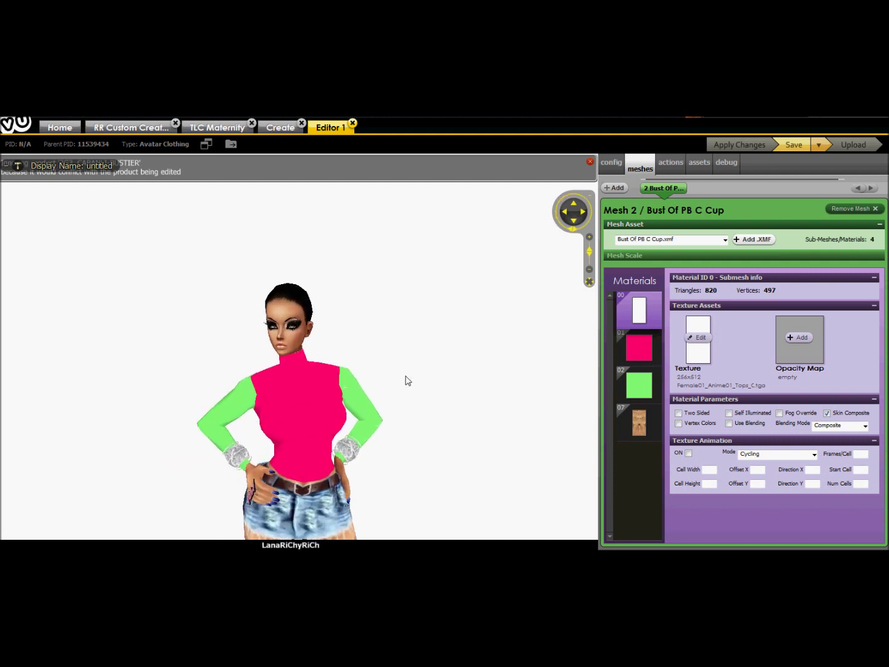
{"action": "scroll", "coordinate": [340, 409], "scroll_direction": "down", "scroll_amount": 2}
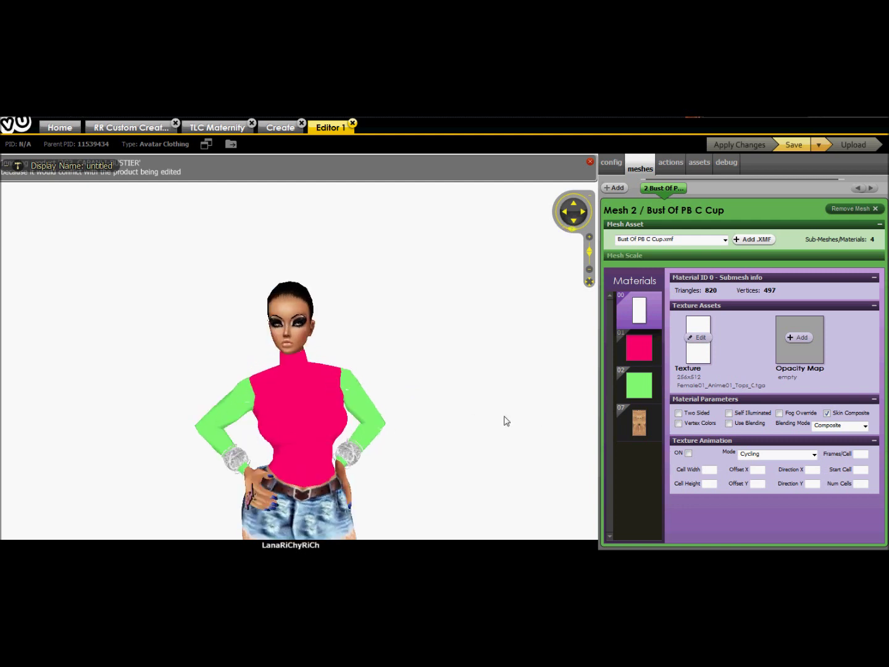
{"action": "scroll", "coordinate": [504, 426], "scroll_direction": "up", "scroll_amount": 1}
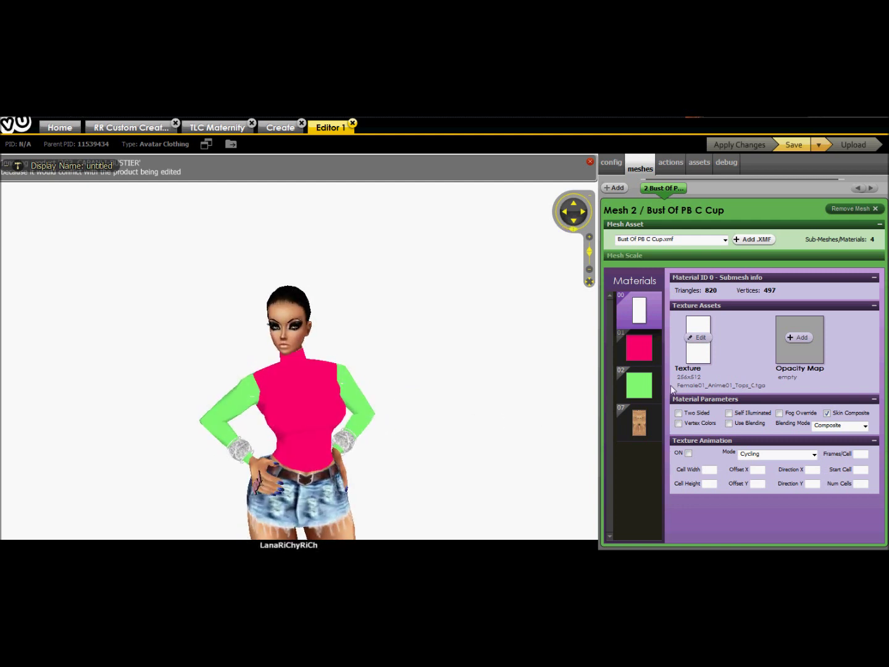
Step: Select material 02, the green sleeves, of the Bust Of PB C Cup mesh
{"action": "left_click", "coordinate": [648, 393]}
{"action": "left_click", "coordinate": [650, 306]}
{"action": "left_click", "coordinate": [643, 395]}
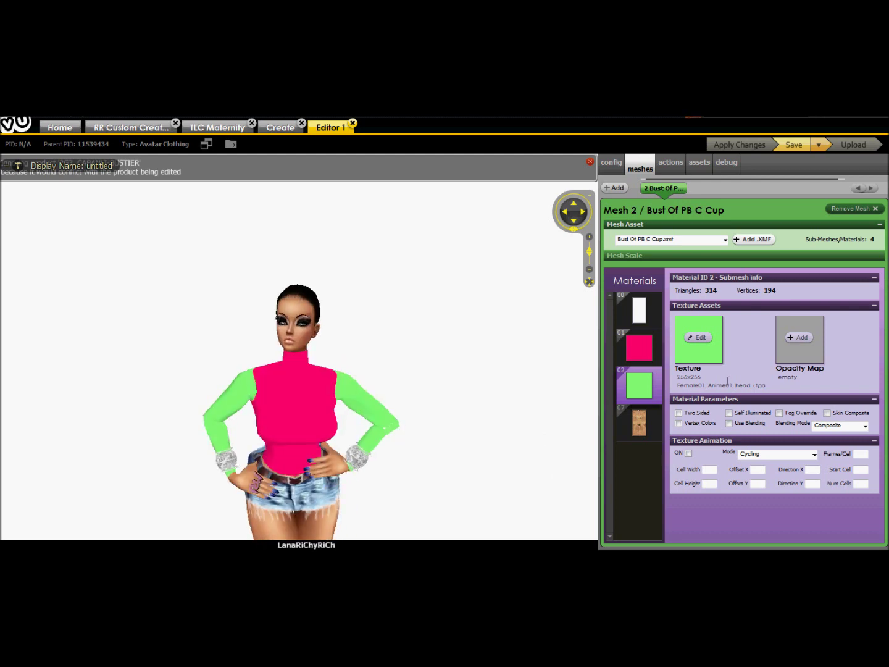
{"action": "left_click", "coordinate": [694, 340]}
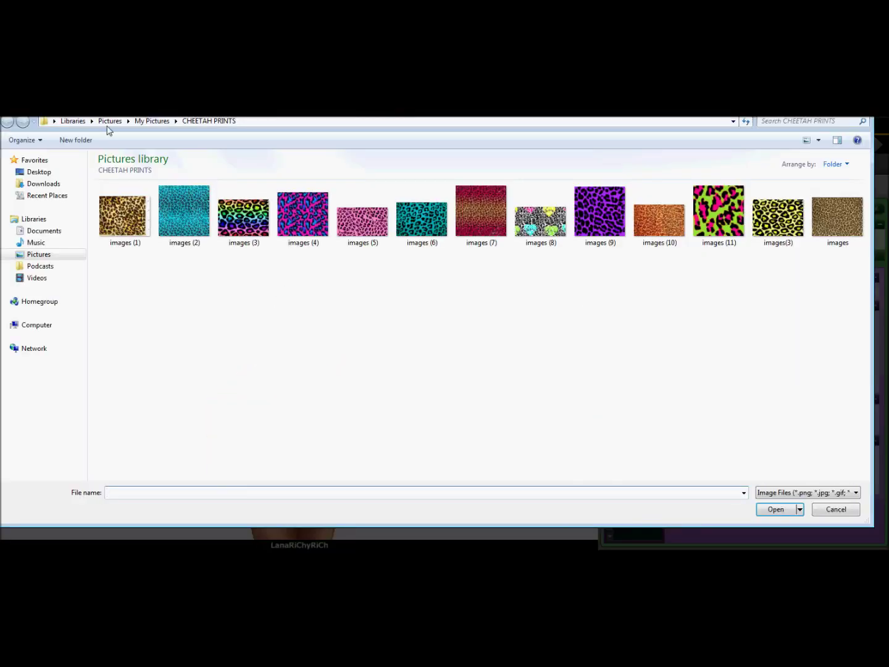
{"action": "left_click", "coordinate": [150, 120]}
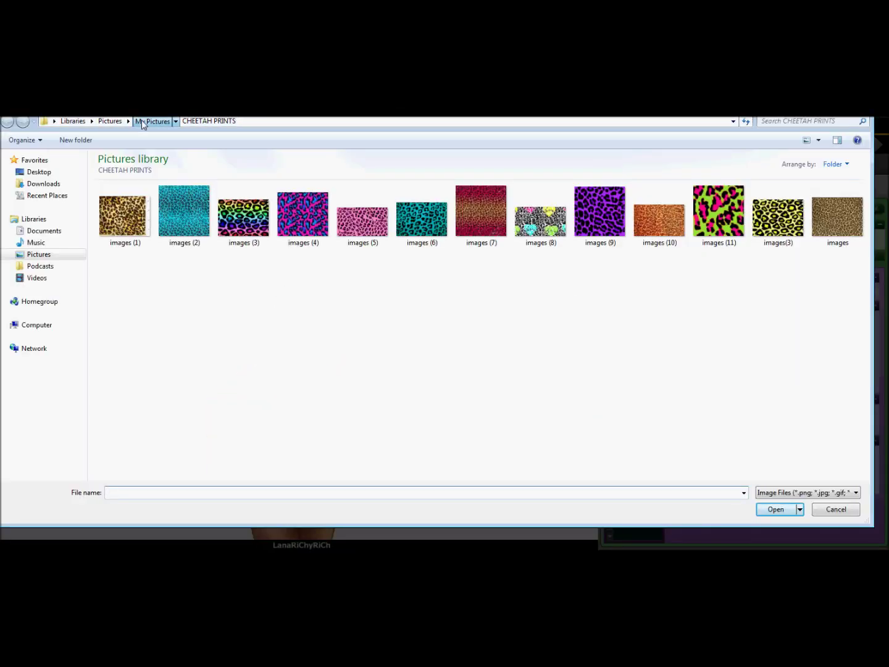
{"action": "key", "text": "Escape"}
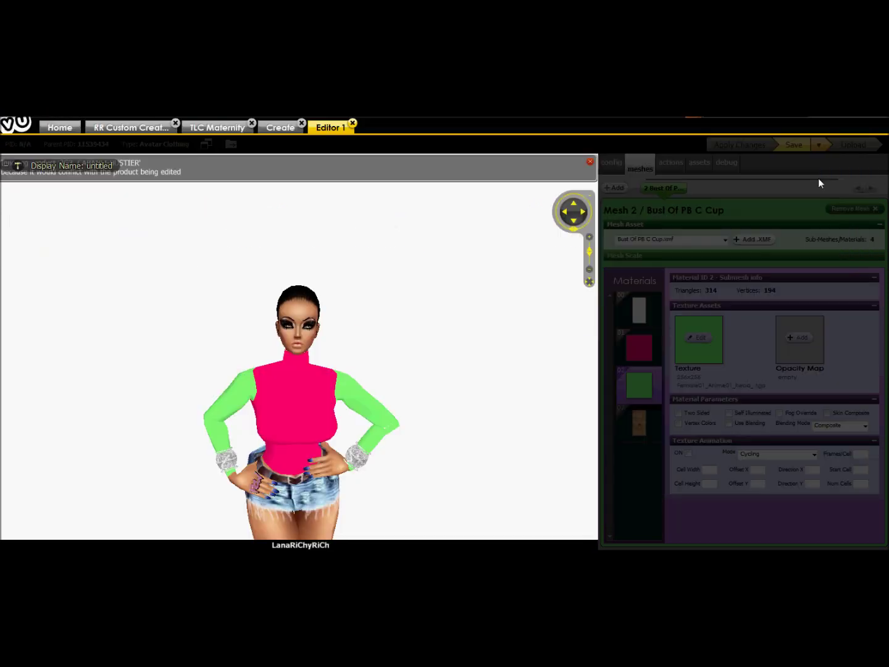
Step: Use the BLACC image from My Pictures as both the texture and the opacity map of material 02
{"action": "left_click", "coordinate": [700, 349]}
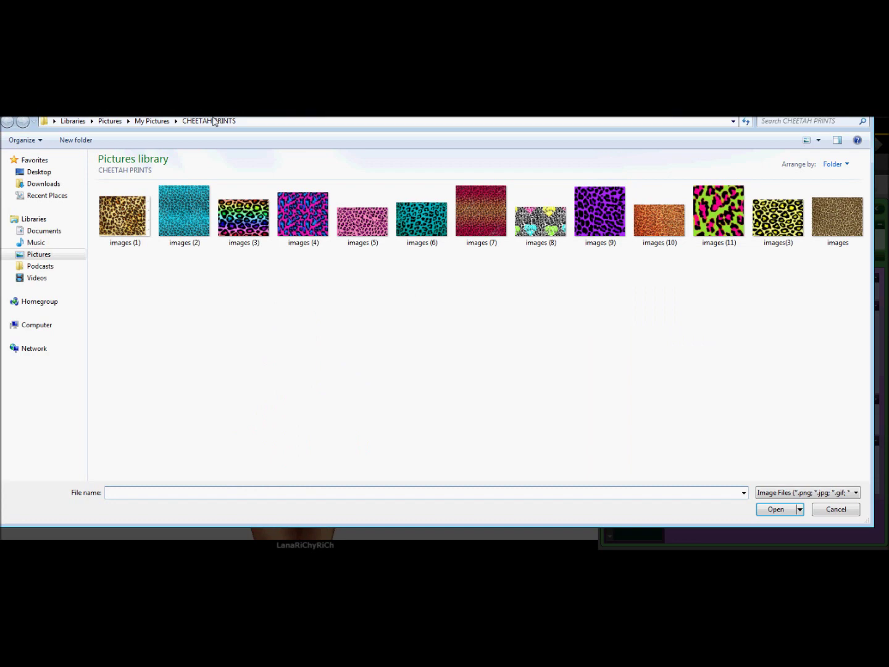
{"action": "left_click", "coordinate": [159, 120]}
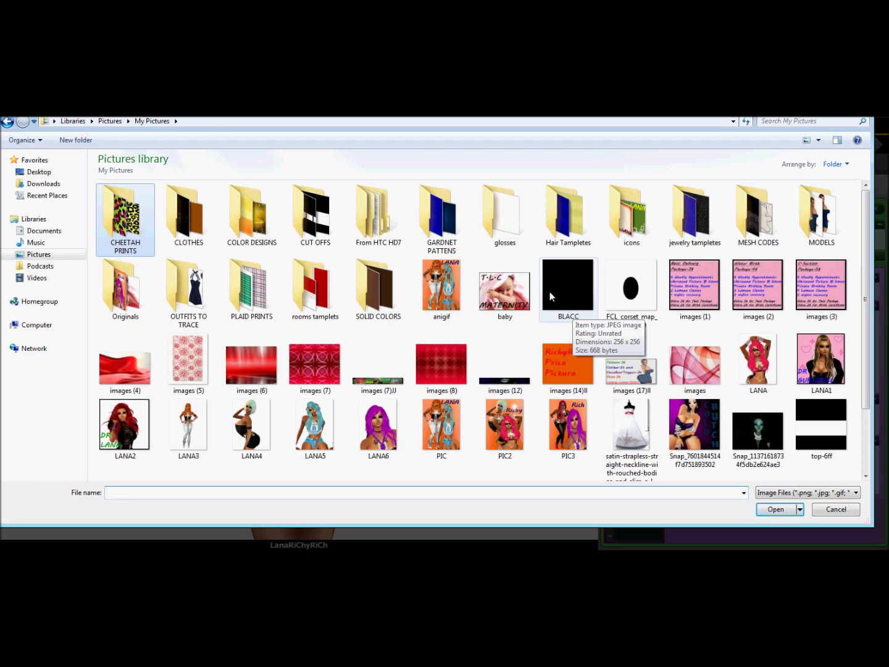
{"action": "double_click", "coordinate": [574, 303]}
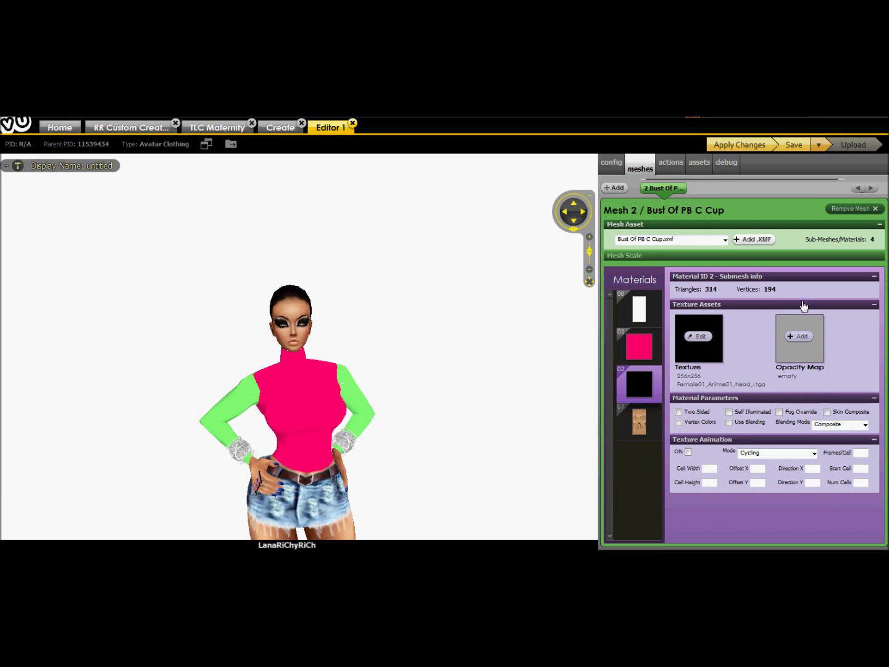
{"action": "left_click", "coordinate": [811, 339]}
{"action": "double_click", "coordinate": [560, 283]}
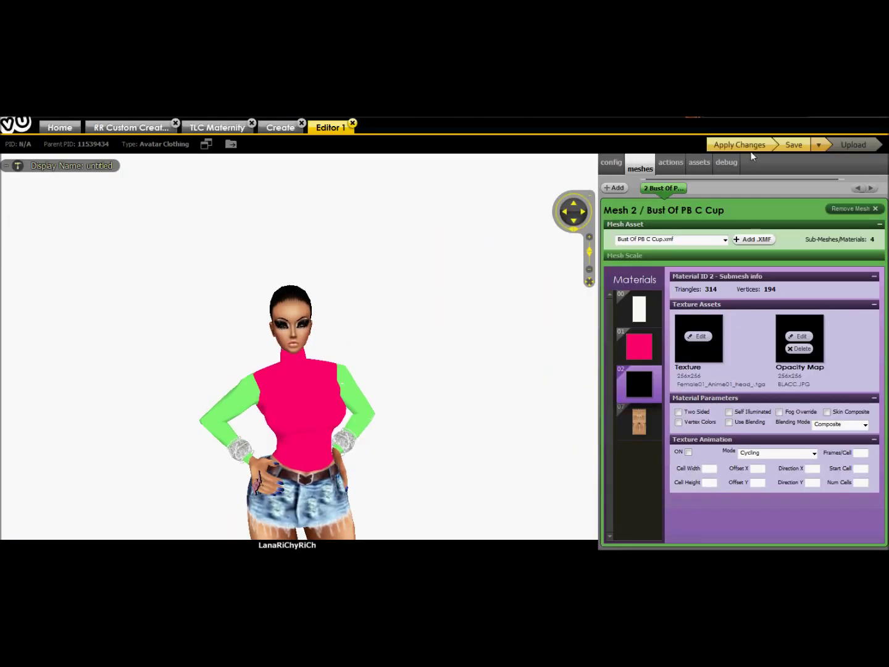
Step: Use the BLACC image as both texture and opacity map of material 00, and apply the changes to the avatar
{"action": "left_click", "coordinate": [639, 316]}
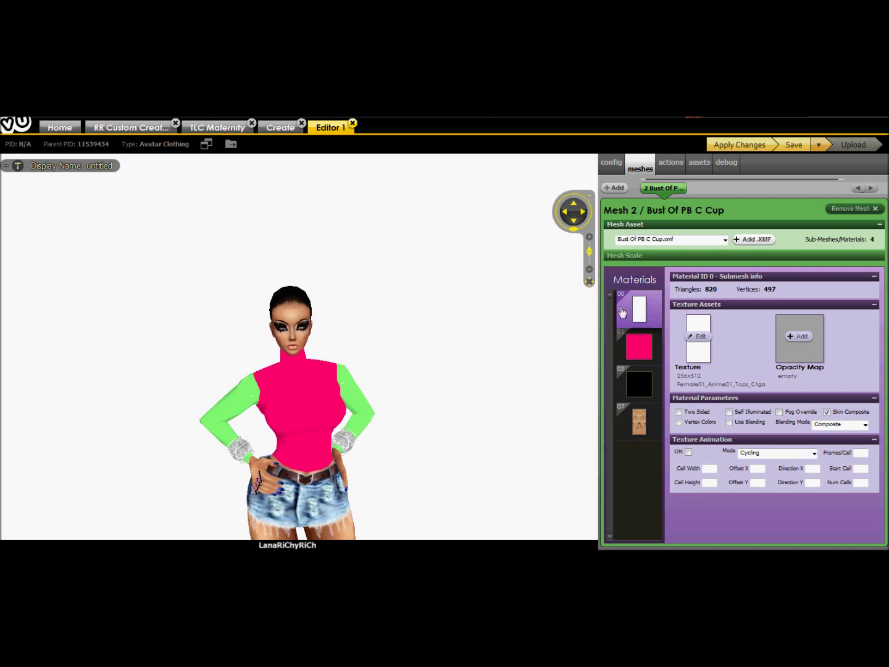
{"action": "left_click", "coordinate": [700, 336]}
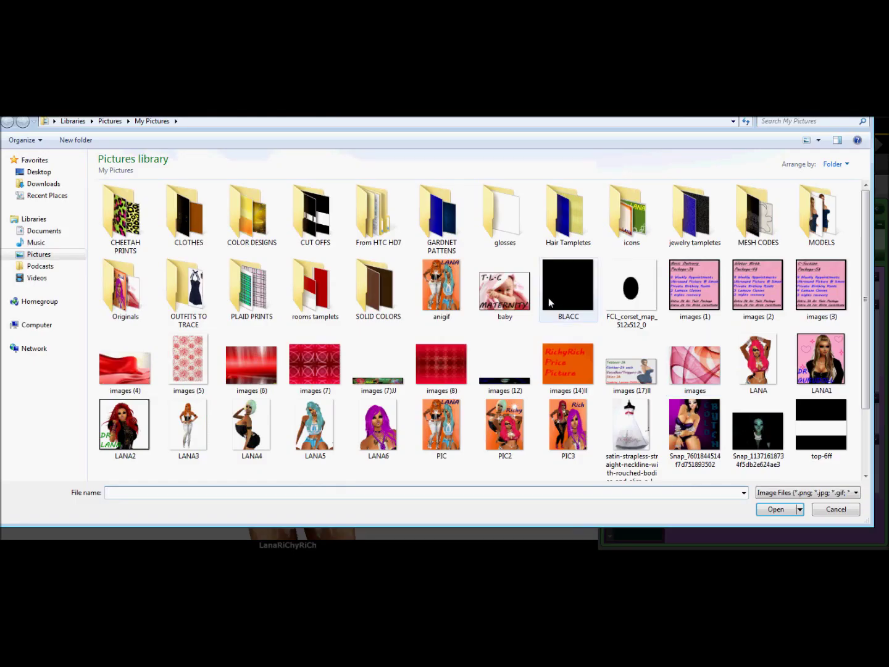
{"action": "double_click", "coordinate": [554, 293]}
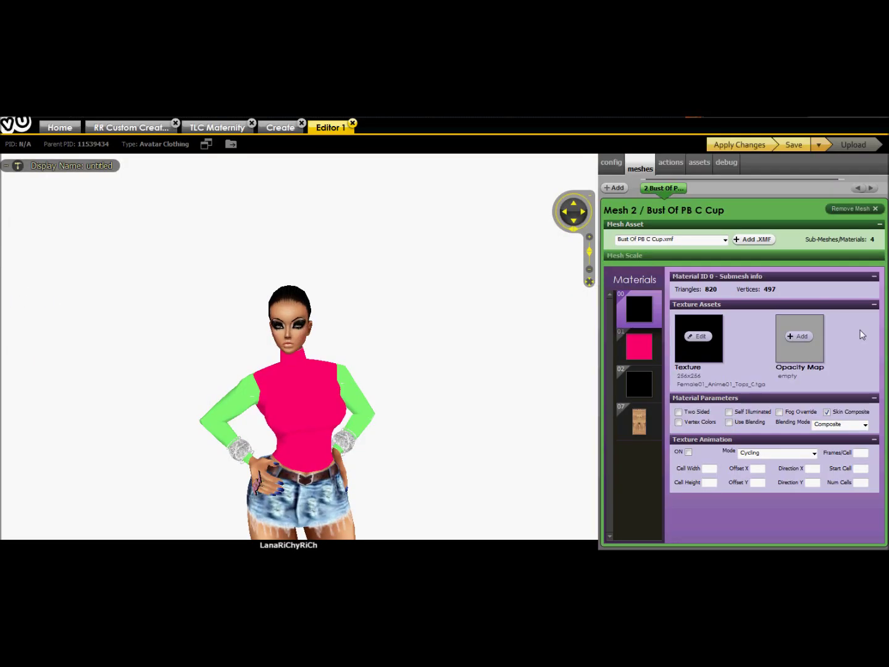
{"action": "left_click", "coordinate": [803, 337]}
{"action": "double_click", "coordinate": [583, 297]}
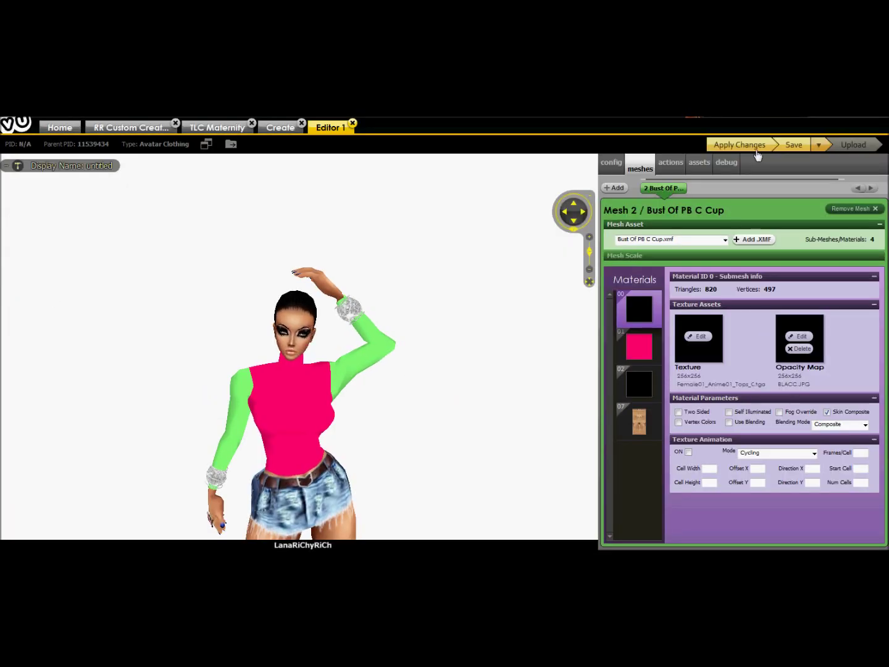
{"action": "left_click", "coordinate": [757, 152]}
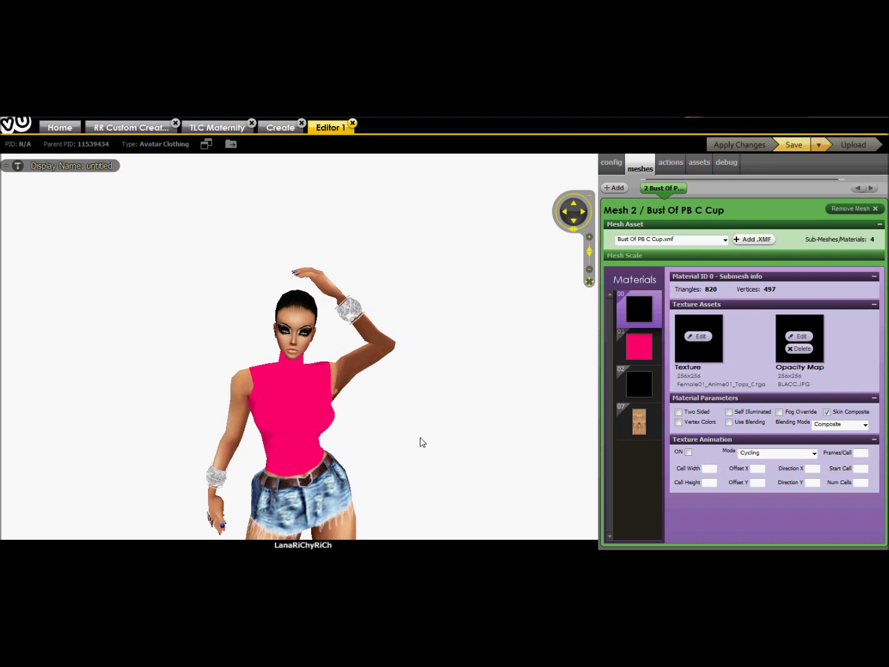
{"action": "mouse_move", "coordinate": [396, 441]}
{"action": "left_mouse_down"}
{"action": "mouse_move", "coordinate": [466, 425]}
{"action": "mouse_move", "coordinate": [554, 426]}
{"action": "mouse_move", "coordinate": [424, 426]}
{"action": "mouse_move", "coordinate": [383, 436]}
{"action": "left_mouse_up"}
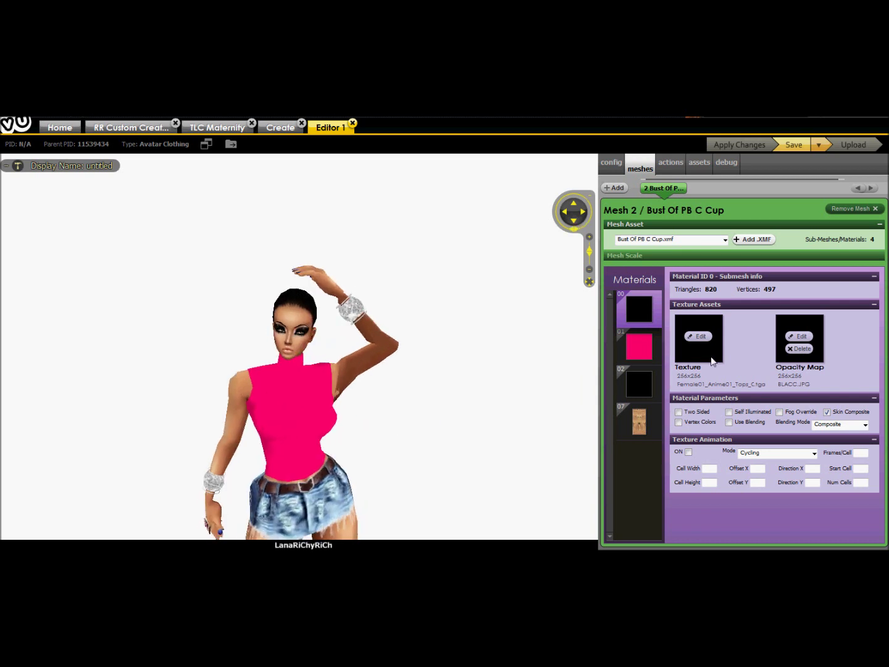
Step: Select material 01 of the mesh, switch to GIMP, and open top-6.jpg from the MESH CODES folder
{"action": "left_click", "coordinate": [640, 354]}
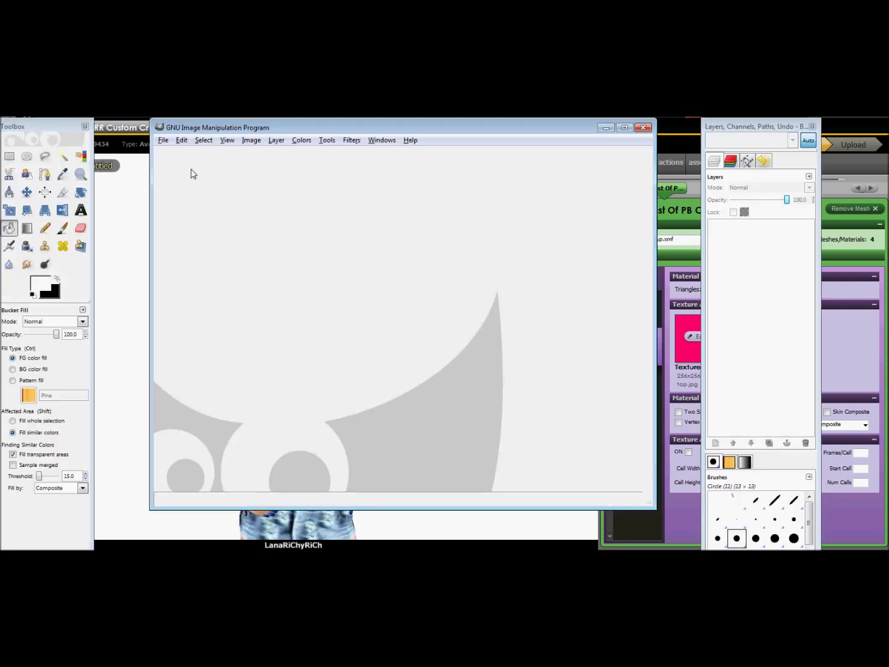
{"action": "left_click", "coordinate": [163, 141]}
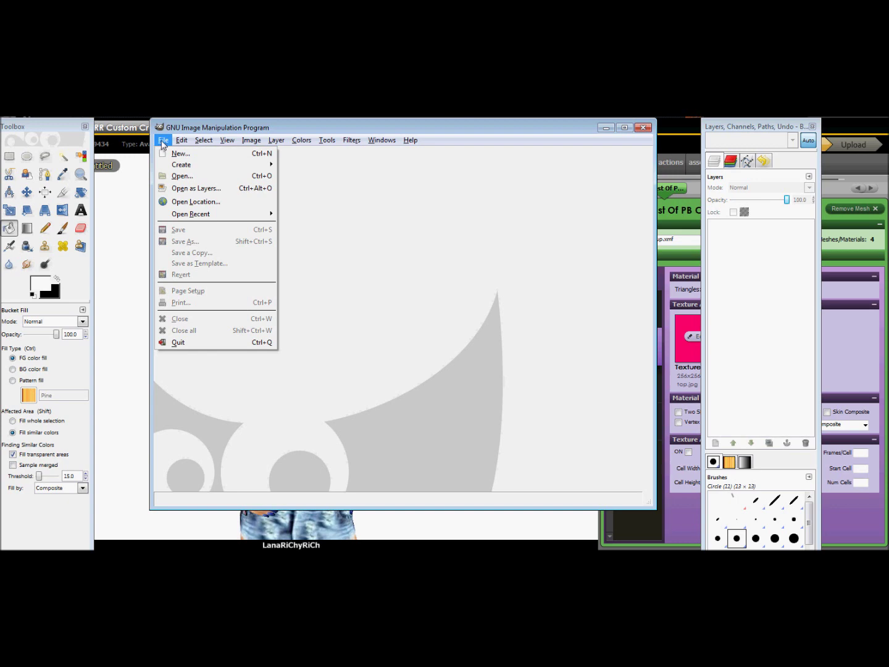
{"action": "left_click", "coordinate": [179, 177]}
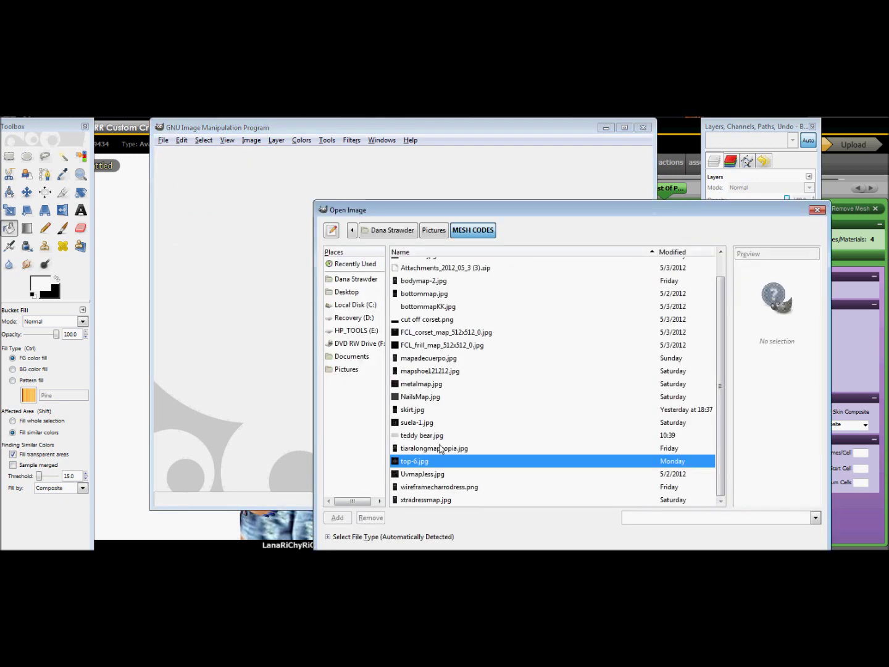
{"action": "double_click", "coordinate": [421, 463]}
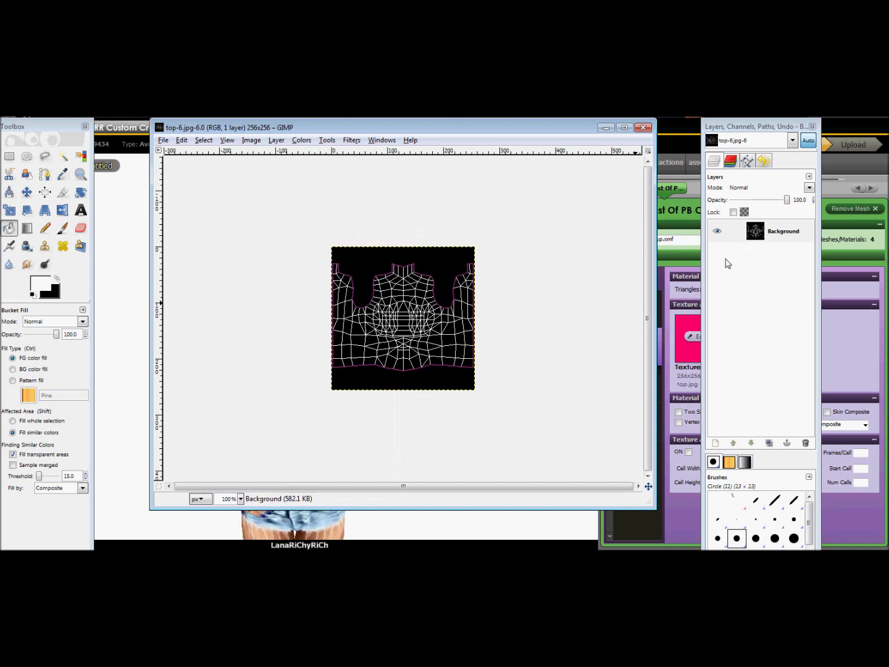
Step: Add two transparent 256 x 256 px layers above the Background wireframe layer
{"action": "left_click", "coordinate": [715, 443]}
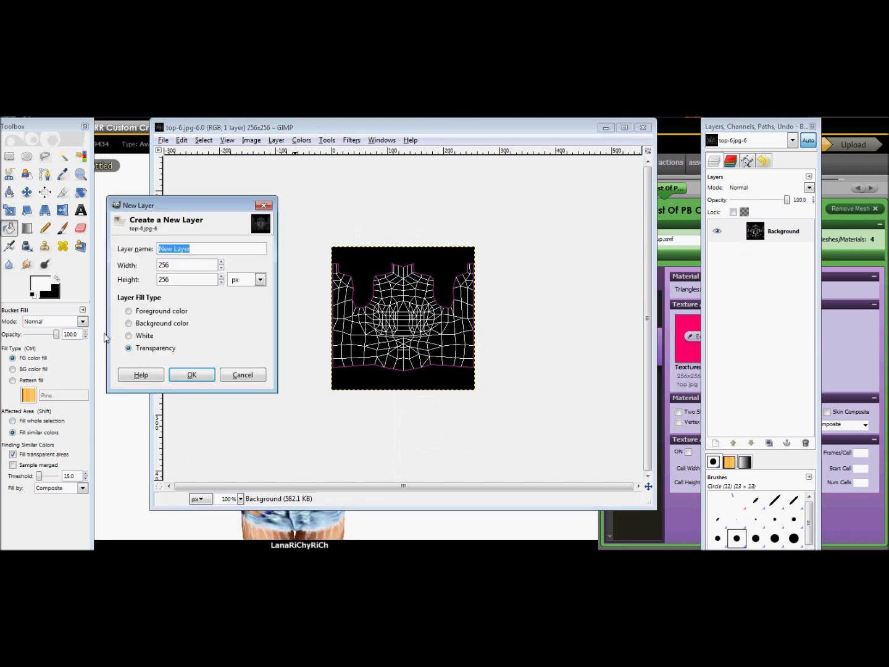
{"action": "left_click", "coordinate": [184, 371]}
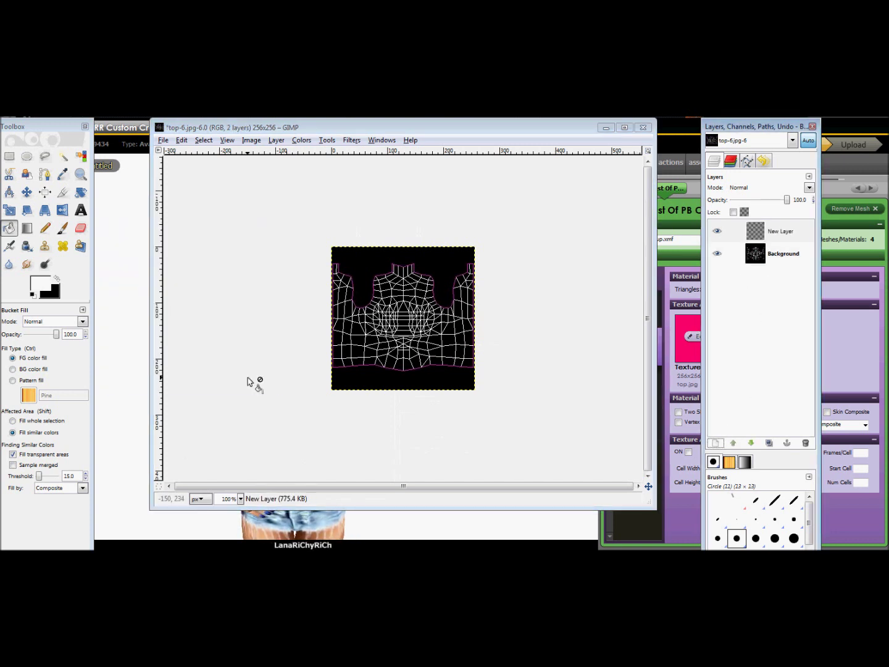
{"action": "left_click", "coordinate": [716, 443]}
{"action": "left_click", "coordinate": [91, 275]}
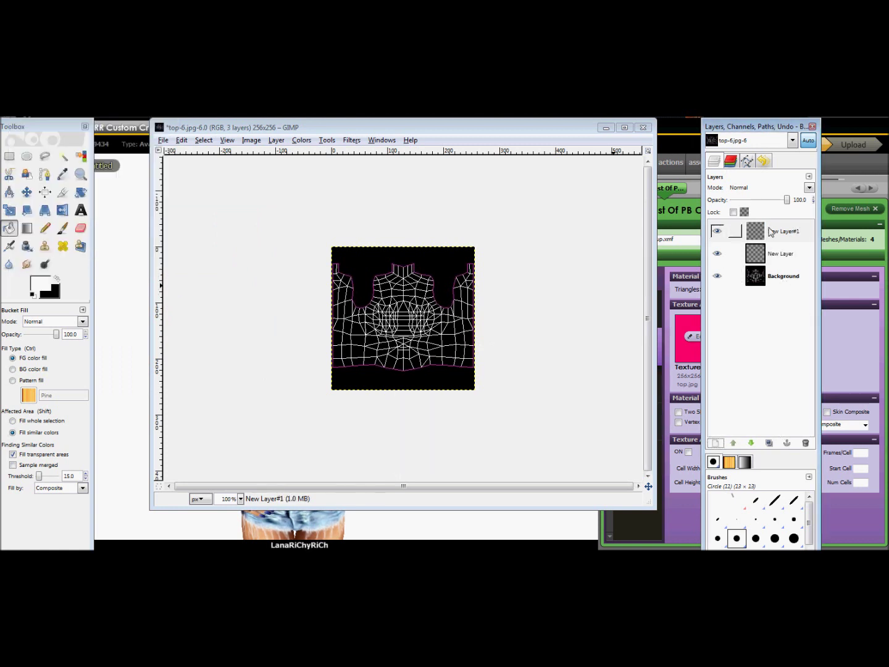
Step: Move the layer named New Layer beneath the Background wireframe layer
{"action": "mouse_move", "coordinate": [784, 280]}
{"action": "left_mouse_down"}
{"action": "mouse_move", "coordinate": [796, 267]}
{"action": "mouse_move", "coordinate": [779, 249]}
{"action": "mouse_move", "coordinate": [770, 248]}
{"action": "mouse_move", "coordinate": [775, 275]}
{"action": "mouse_move", "coordinate": [779, 266]}
{"action": "mouse_move", "coordinate": [730, 246]}
{"action": "mouse_move", "coordinate": [768, 270]}
{"action": "mouse_move", "coordinate": [787, 252]}
{"action": "mouse_move", "coordinate": [775, 259]}
{"action": "mouse_move", "coordinate": [776, 283]}
{"action": "mouse_move", "coordinate": [791, 267]}
{"action": "mouse_move", "coordinate": [732, 222]}
{"action": "mouse_move", "coordinate": [748, 278]}
{"action": "mouse_move", "coordinate": [772, 274]}
{"action": "mouse_move", "coordinate": [780, 286]}
{"action": "left_mouse_up"}
{"action": "left_click", "coordinate": [791, 263]}
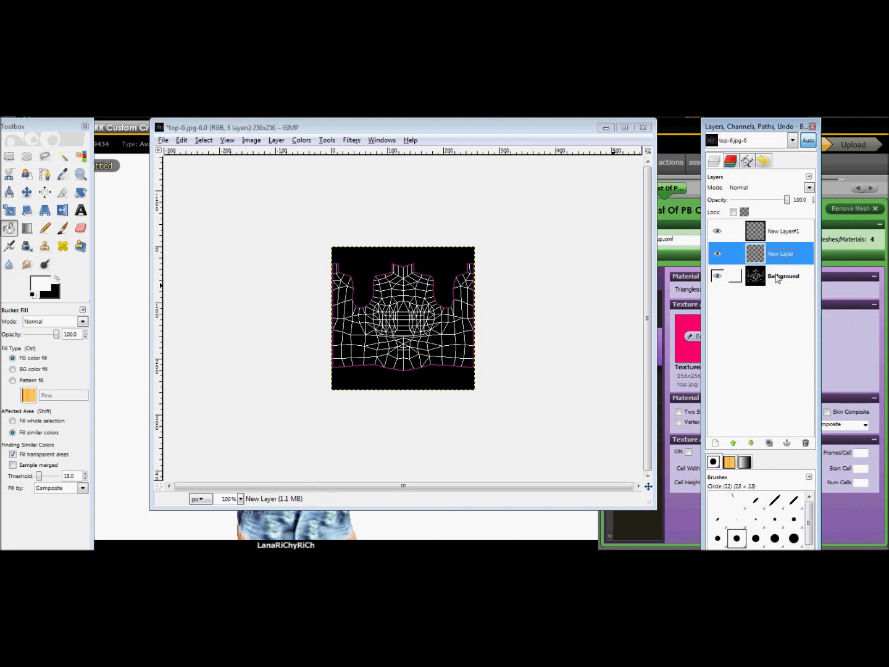
{"action": "left_click_drag", "start_coordinate": [779, 231], "coordinate": [770, 271]}
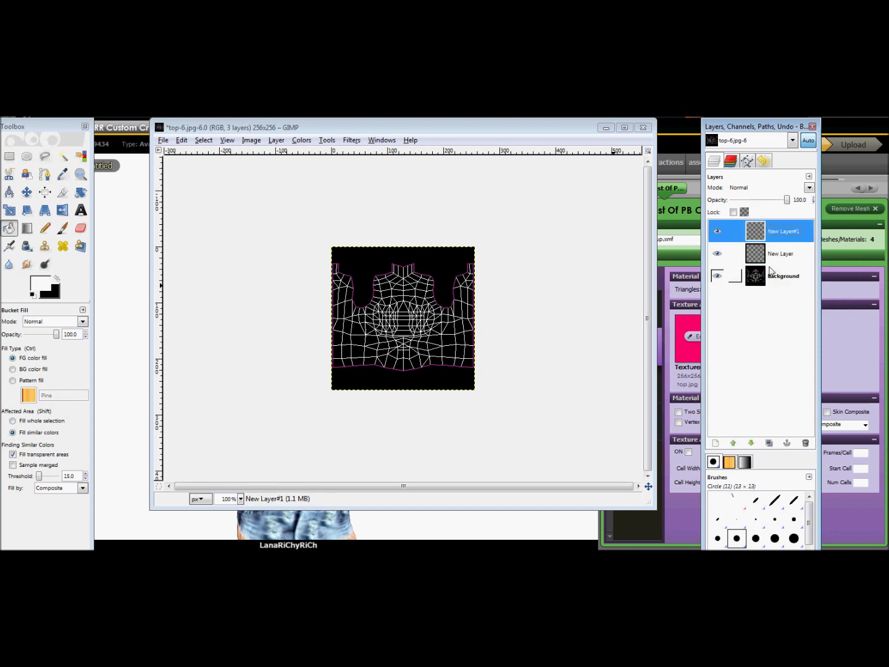
{"action": "left_click", "coordinate": [771, 275]}
{"action": "left_click_drag", "start_coordinate": [753, 131], "coordinate": [753, 123]}
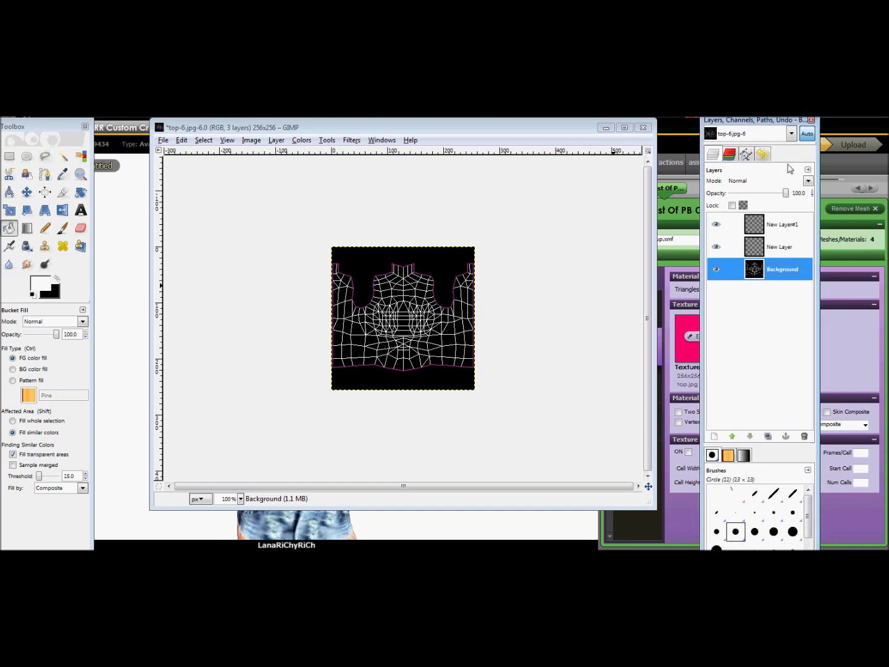
{"action": "left_click", "coordinate": [779, 248]}
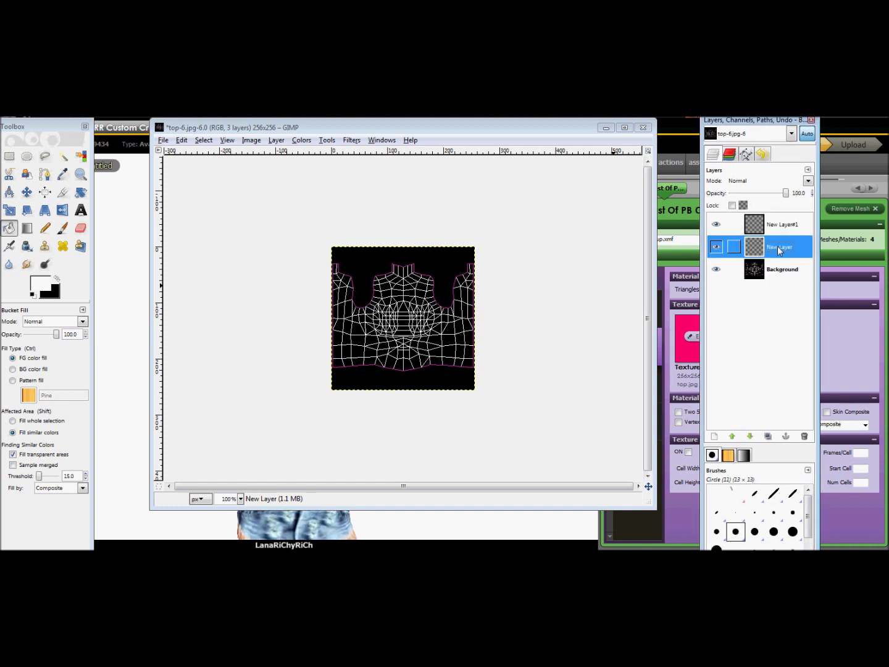
{"action": "left_click", "coordinate": [751, 436]}
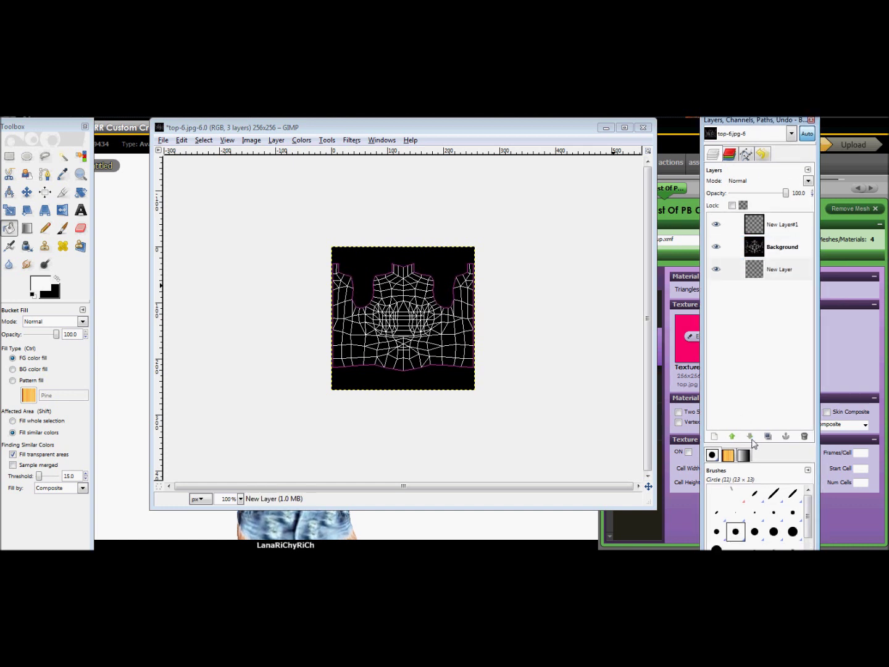
{"action": "left_click", "coordinate": [776, 316]}
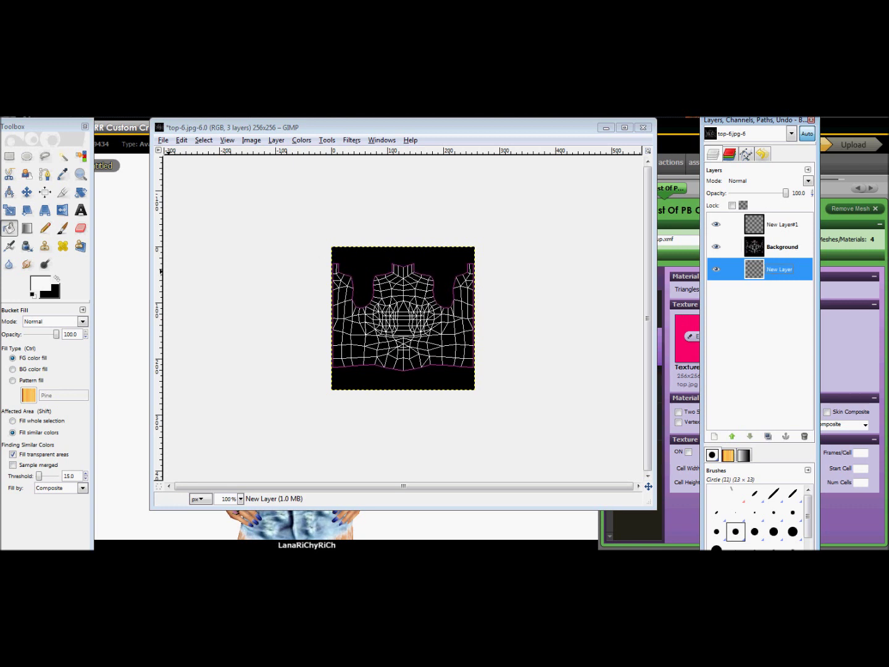
Step: Reset the foreground color to black and bucket-fill the lowest layer, New Layer, with it
{"action": "left_click", "coordinate": [774, 277]}
{"action": "left_click", "coordinate": [33, 295]}
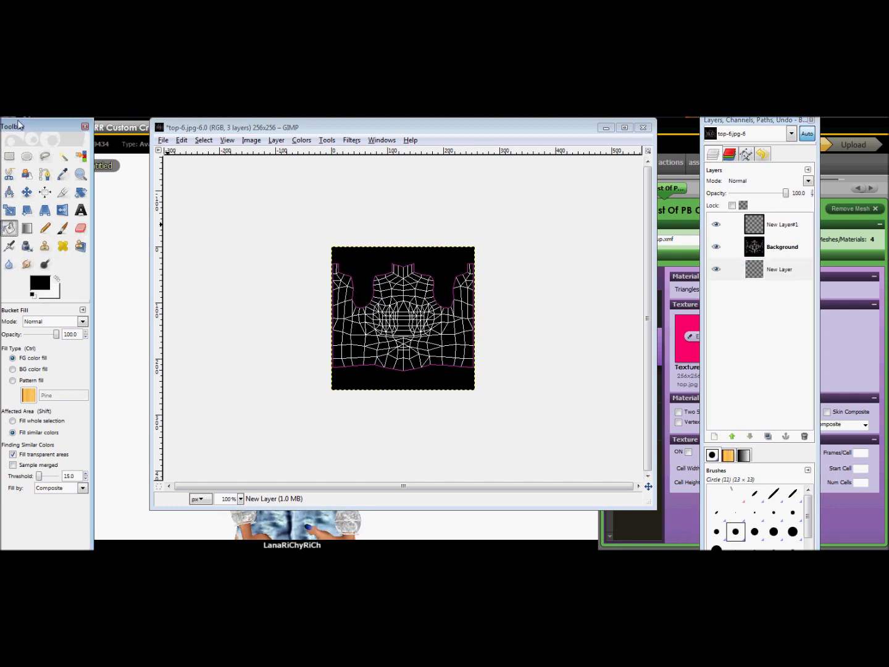
{"action": "left_click_drag", "start_coordinate": [19, 129], "coordinate": [28, 127]}
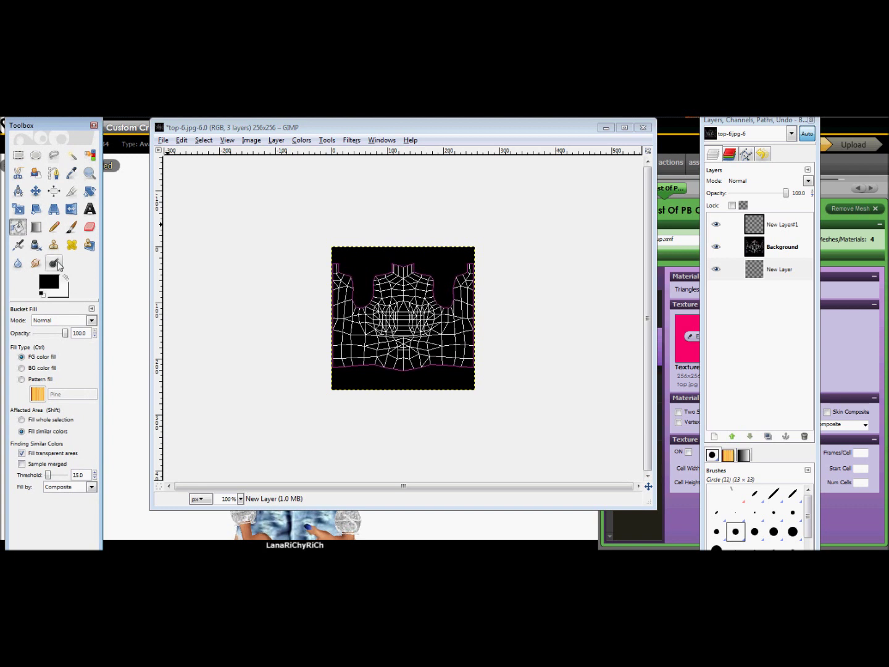
{"action": "left_click", "coordinate": [45, 288]}
{"action": "left_click", "coordinate": [204, 262]}
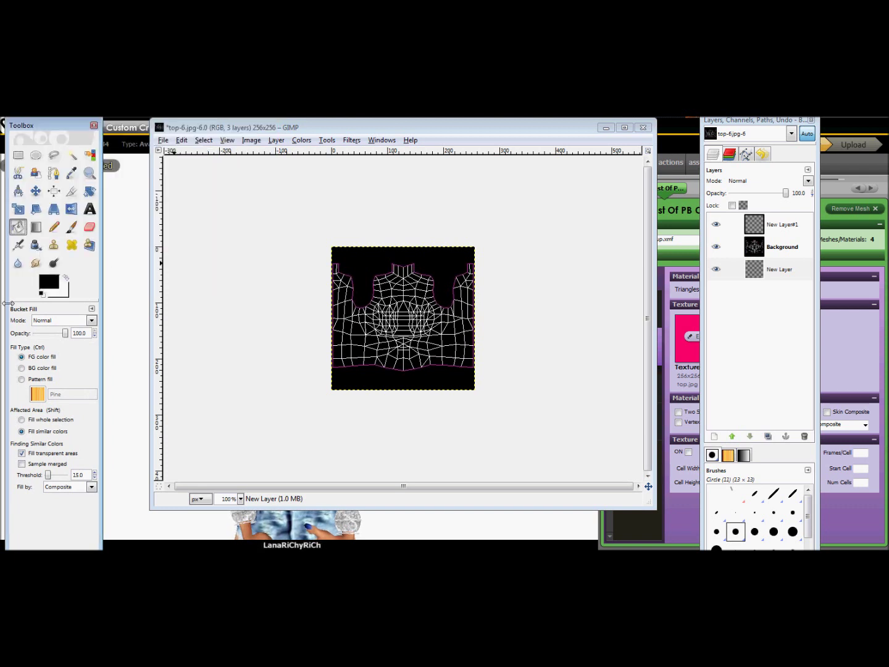
{"action": "left_click", "coordinate": [393, 350]}
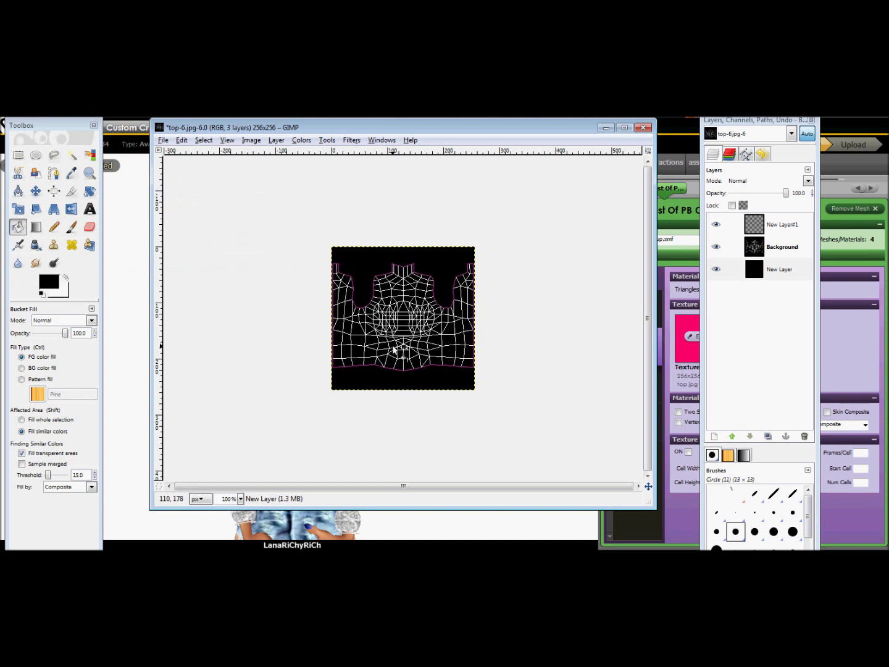
{"action": "left_click", "coordinate": [748, 271]}
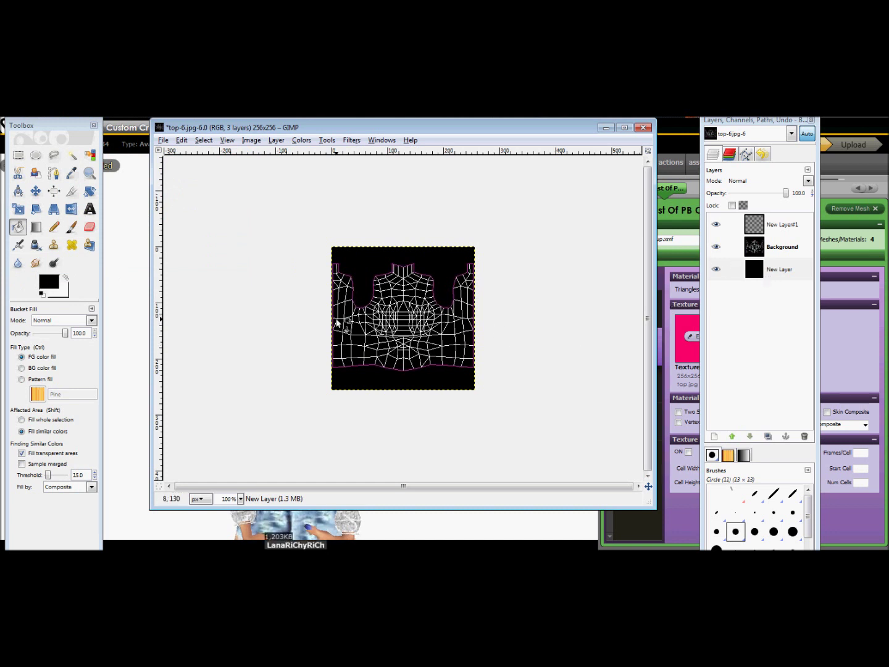
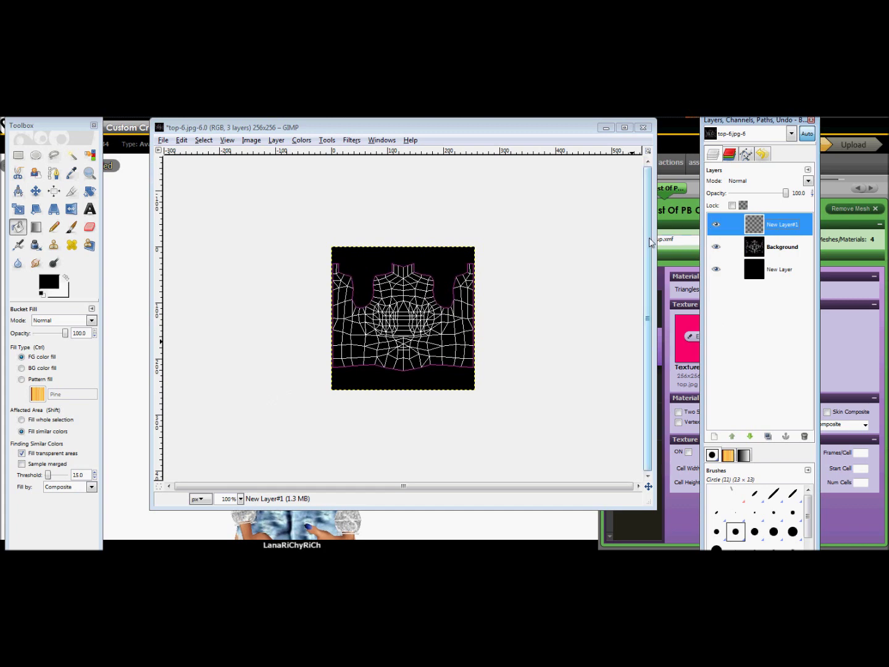
Step: On New Layer#1, make a rectangular selection of about 255 x 67 px across the bust area of the wireframe
{"action": "left_click", "coordinate": [89, 191]}
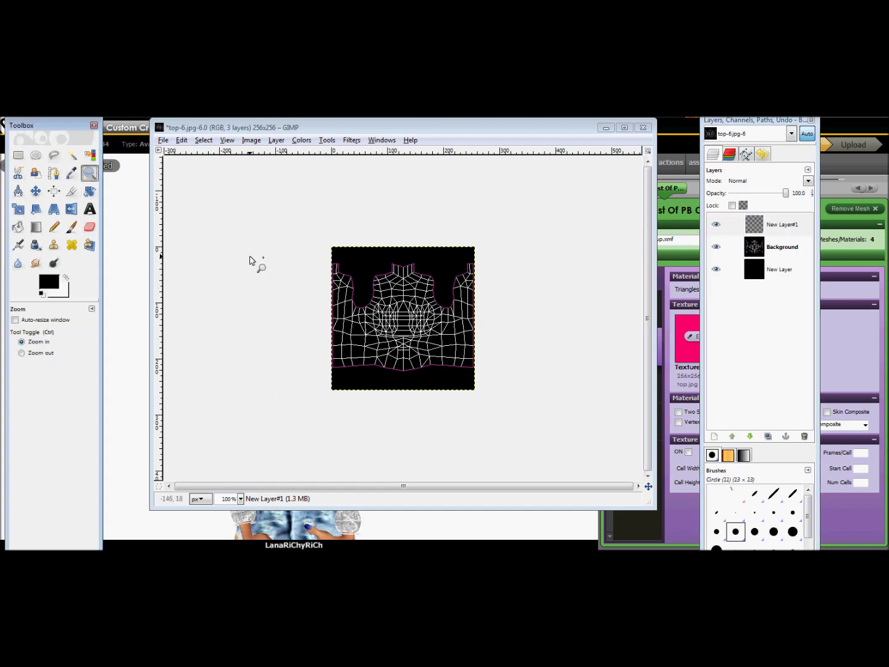
{"action": "left_click", "coordinate": [409, 321]}
{"action": "left_click", "coordinate": [408, 320]}
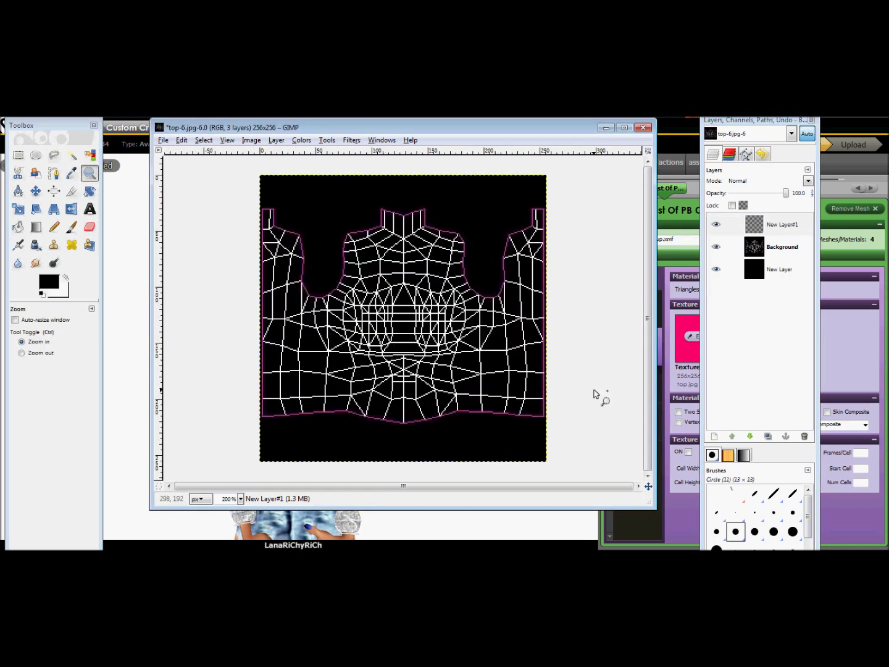
{"action": "left_click", "coordinate": [793, 228]}
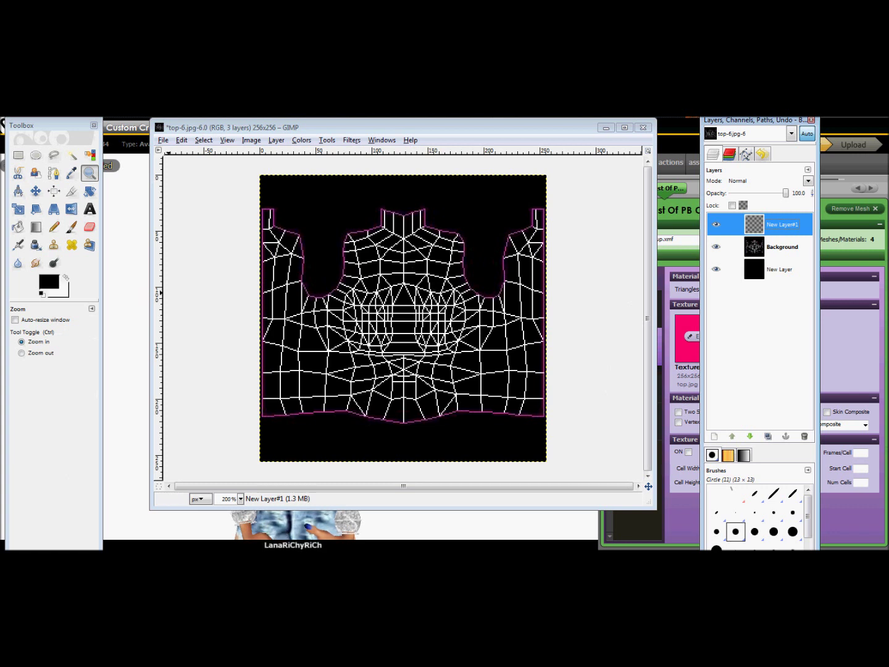
{"action": "left_click", "coordinate": [18, 156]}
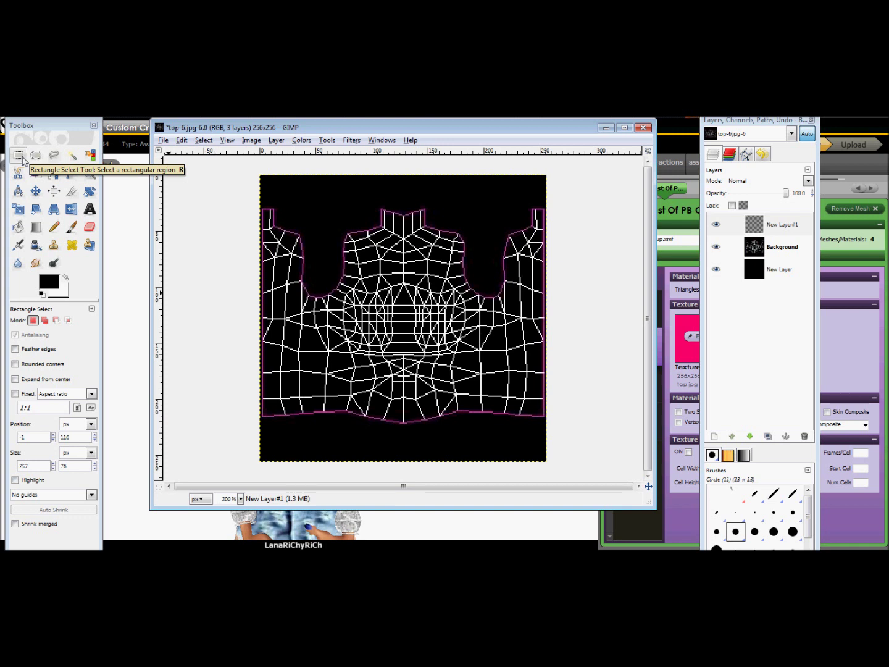
{"action": "left_click", "coordinate": [23, 158]}
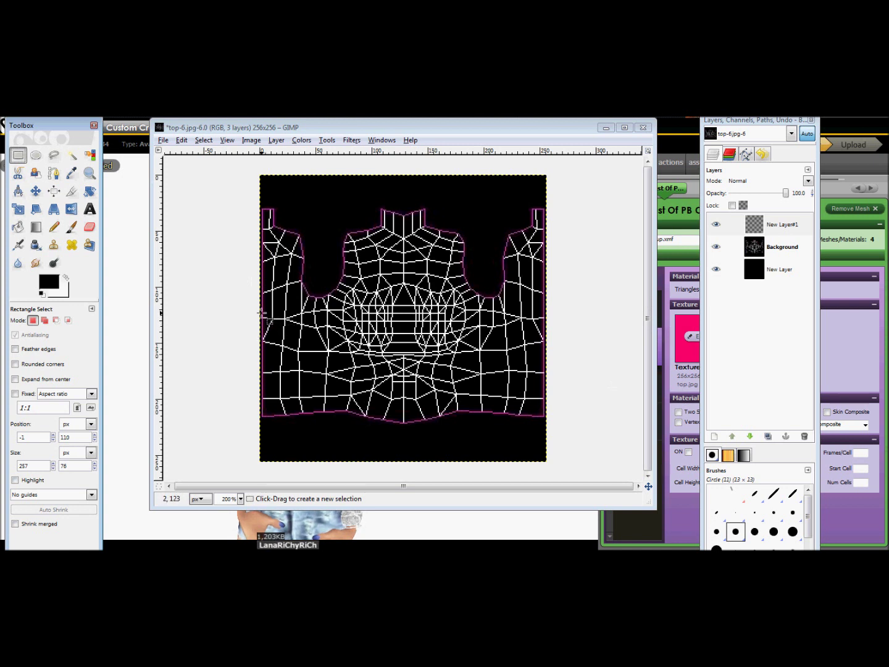
{"action": "left_click_drag", "start_coordinate": [262, 313], "coordinate": [546, 387]}
{"action": "left_click_drag", "start_coordinate": [276, 353], "coordinate": [294, 356]}
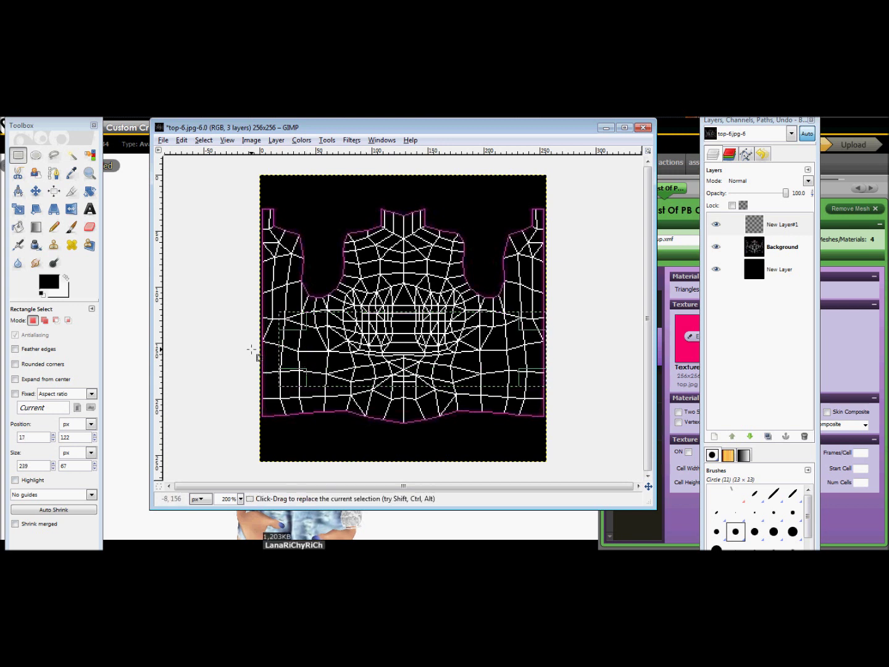
{"action": "left_click_drag", "start_coordinate": [301, 355], "coordinate": [281, 349]}
{"action": "left_click", "coordinate": [529, 349]}
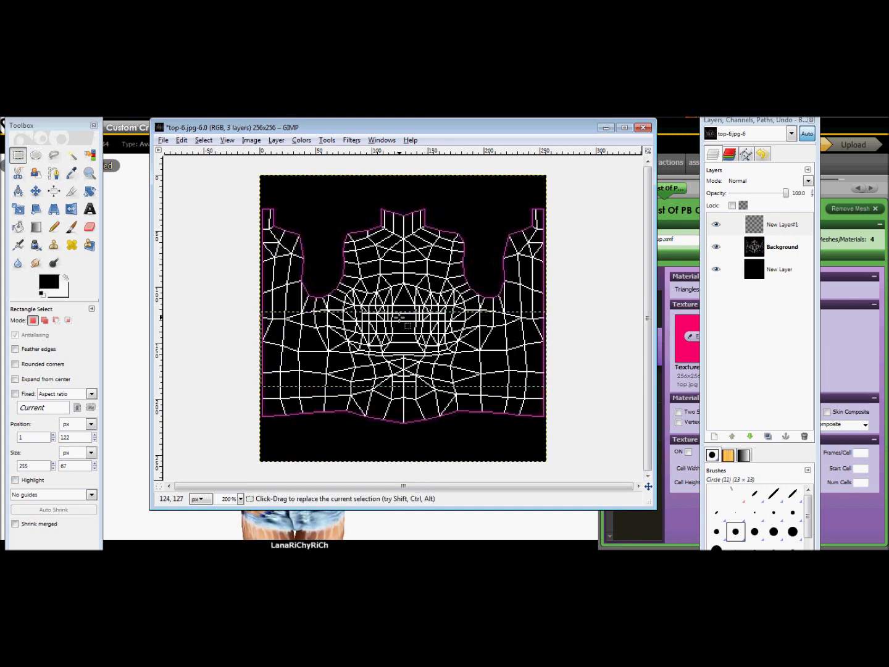
Step: Adjust the upper and lower edges of the bust selection to make it about 255 x 63 px, starting at y 116
{"action": "left_click", "coordinate": [400, 322]}
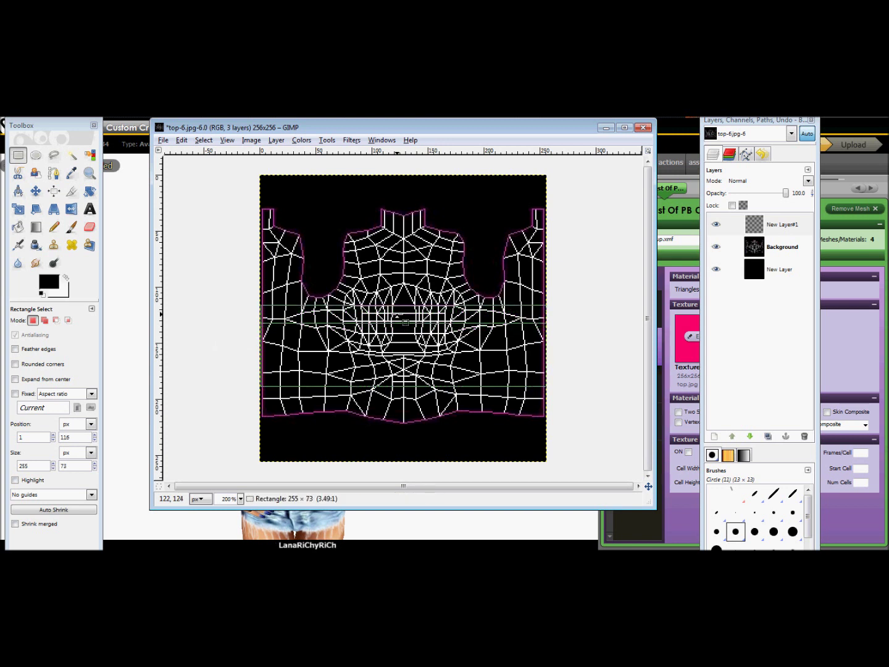
{"action": "left_click", "coordinate": [398, 315]}
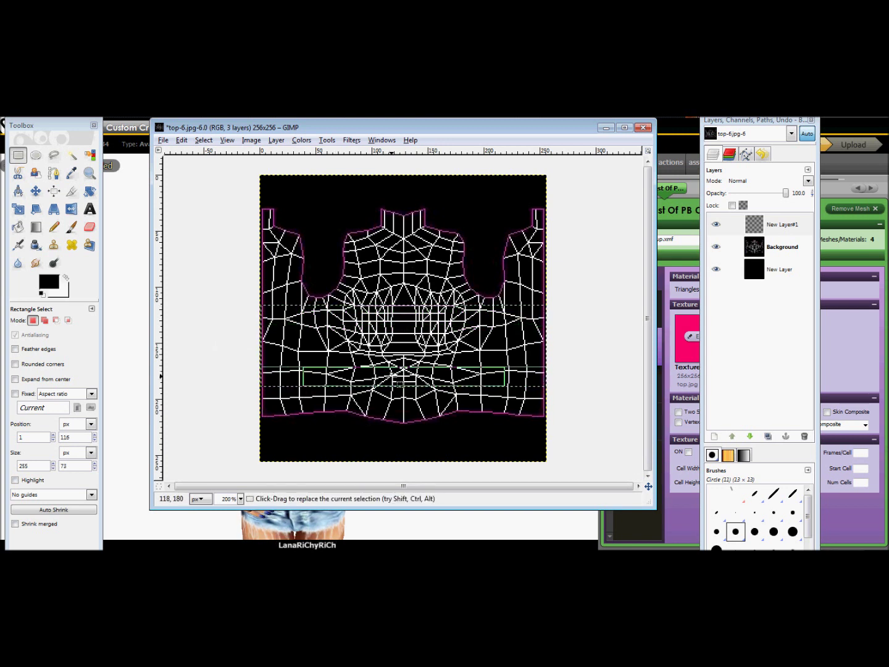
{"action": "left_click_drag", "start_coordinate": [400, 384], "coordinate": [405, 374]}
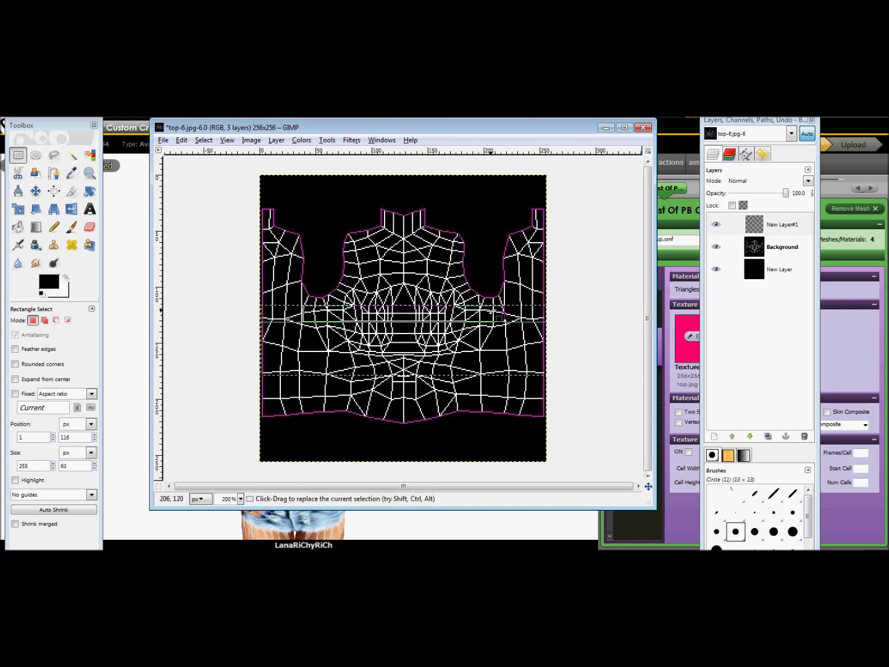
{"action": "left_click_drag", "start_coordinate": [423, 304], "coordinate": [410, 315]}
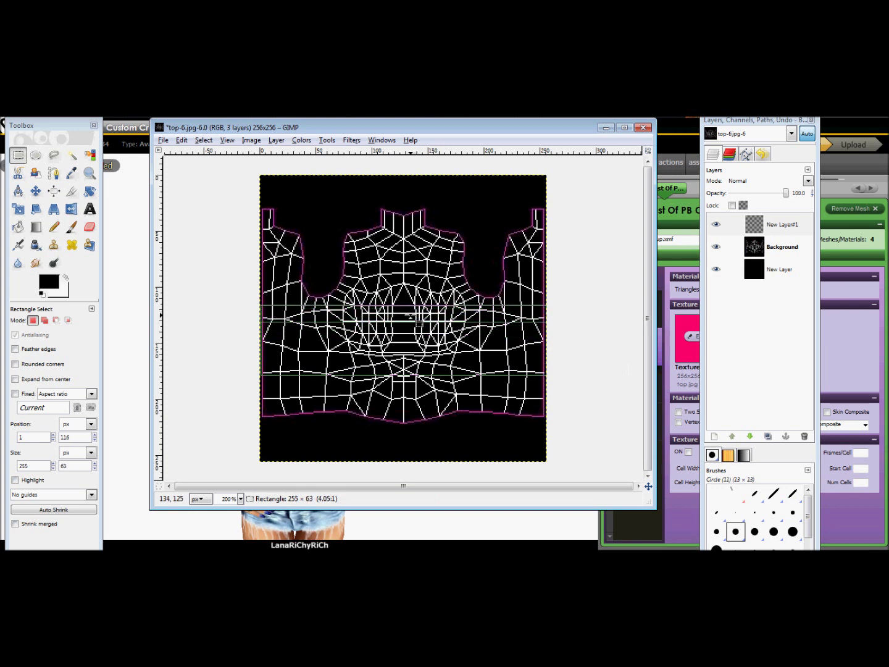
{"action": "left_click_drag", "start_coordinate": [409, 315], "coordinate": [409, 319]}
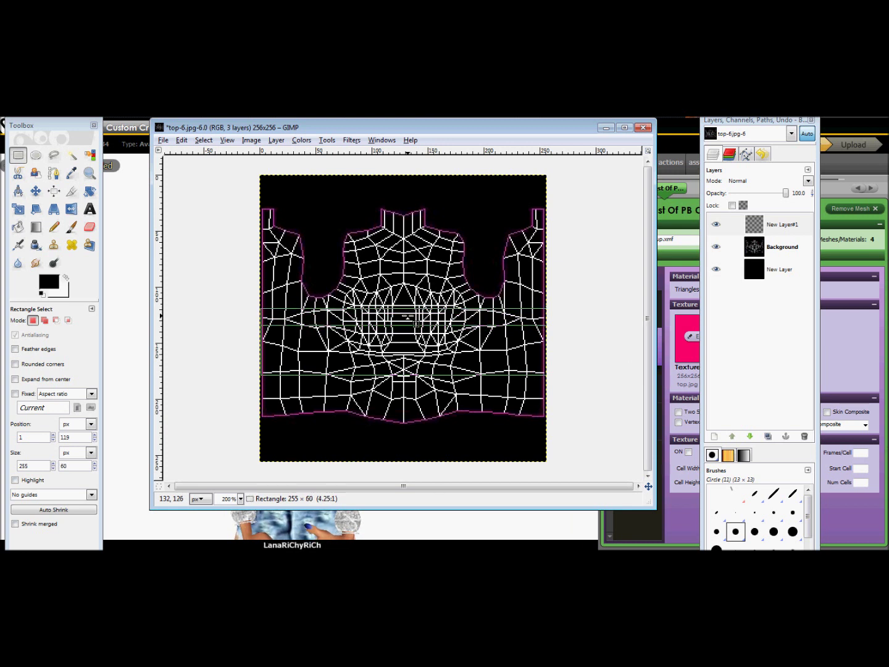
{"action": "left_click_drag", "start_coordinate": [408, 316], "coordinate": [408, 317]}
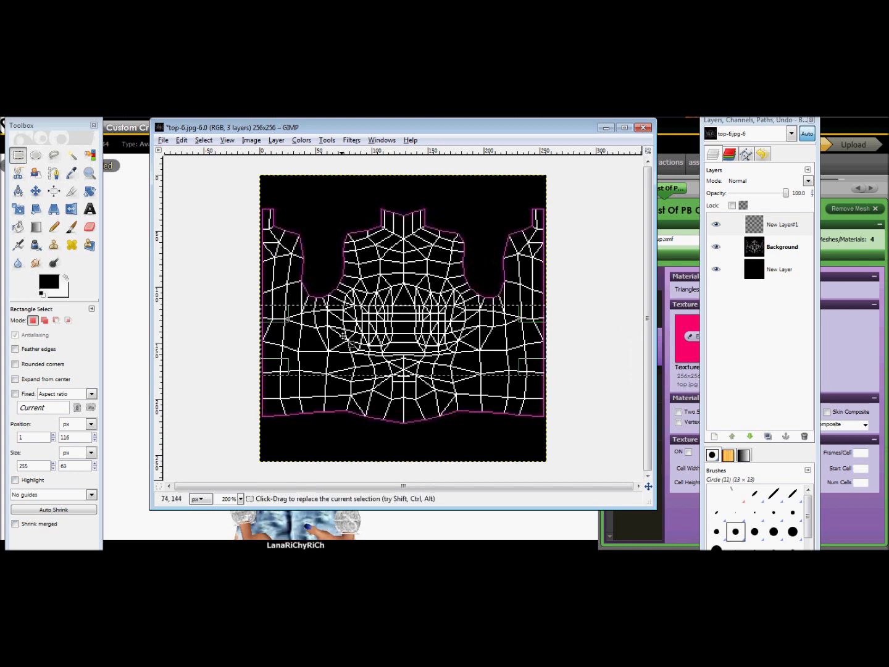
Step: Swap the foreground color to white and bucket-fill the selected bust band on New Layer#1
{"action": "left_click", "coordinate": [25, 227]}
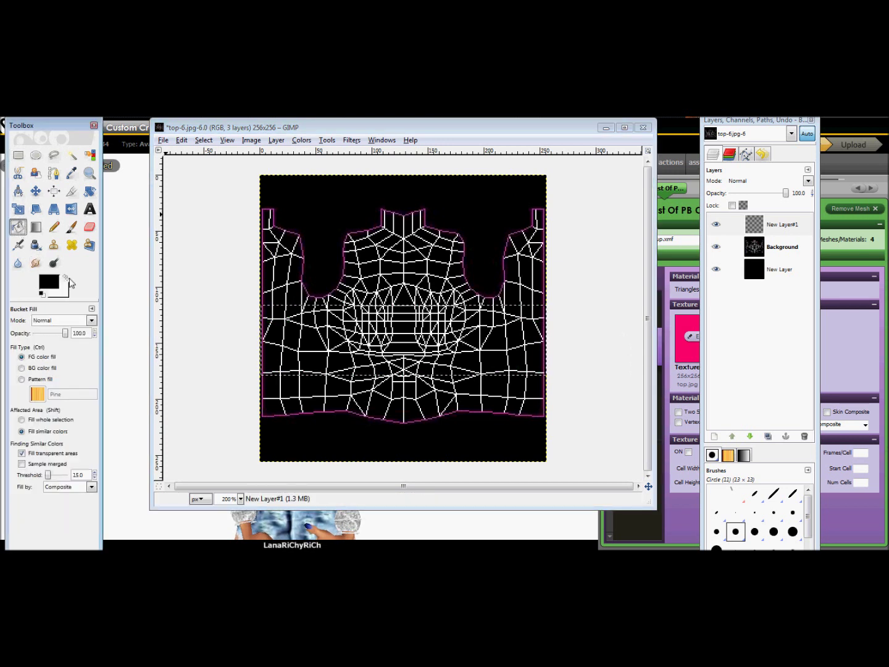
{"action": "left_click", "coordinate": [66, 278]}
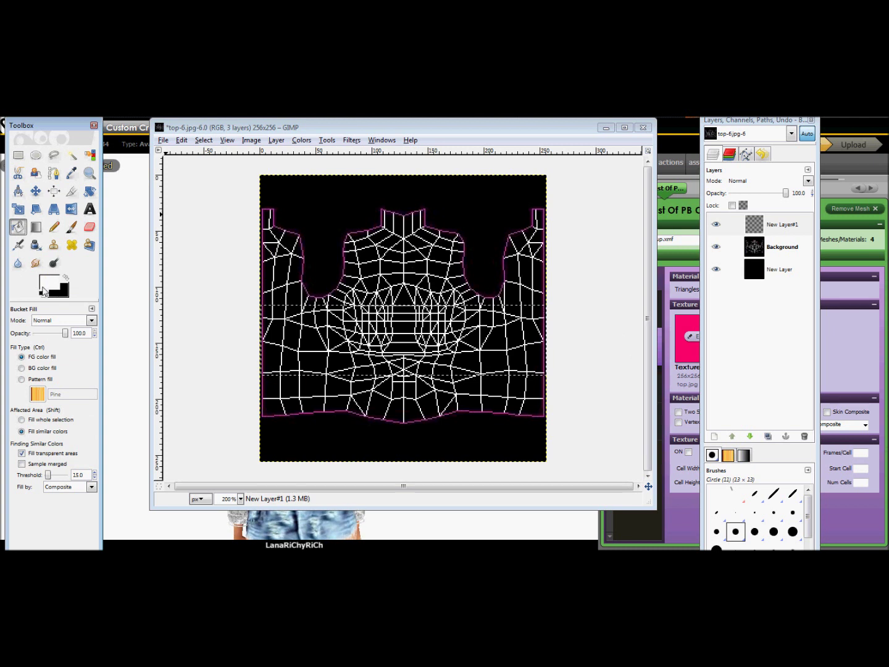
{"action": "left_click", "coordinate": [278, 339]}
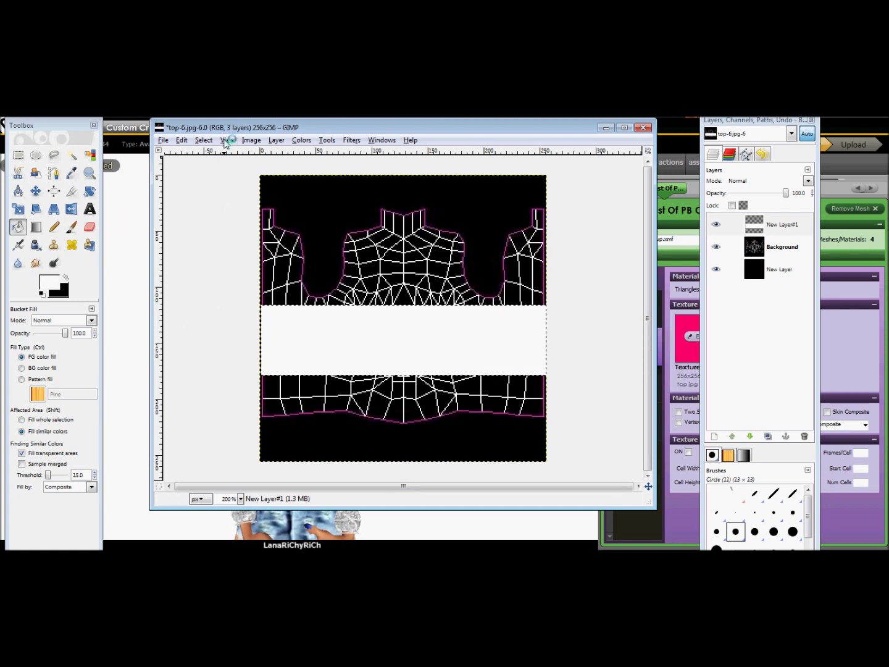
Step: Invert the selection around the white bust band and hide the Background wireframe layer to leave a plain black-and-white map
{"action": "left_click", "coordinate": [204, 140]}
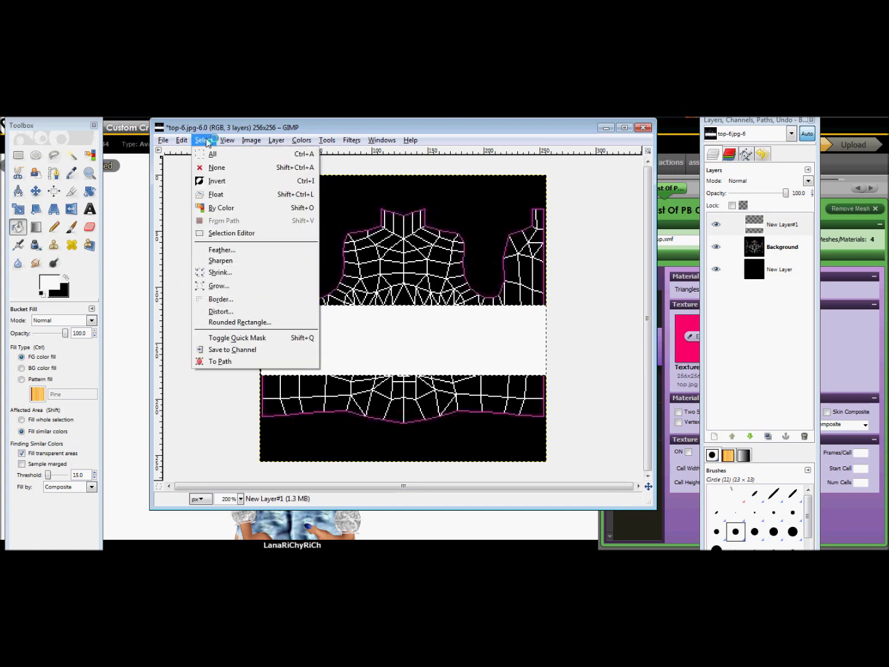
{"action": "left_click", "coordinate": [218, 180]}
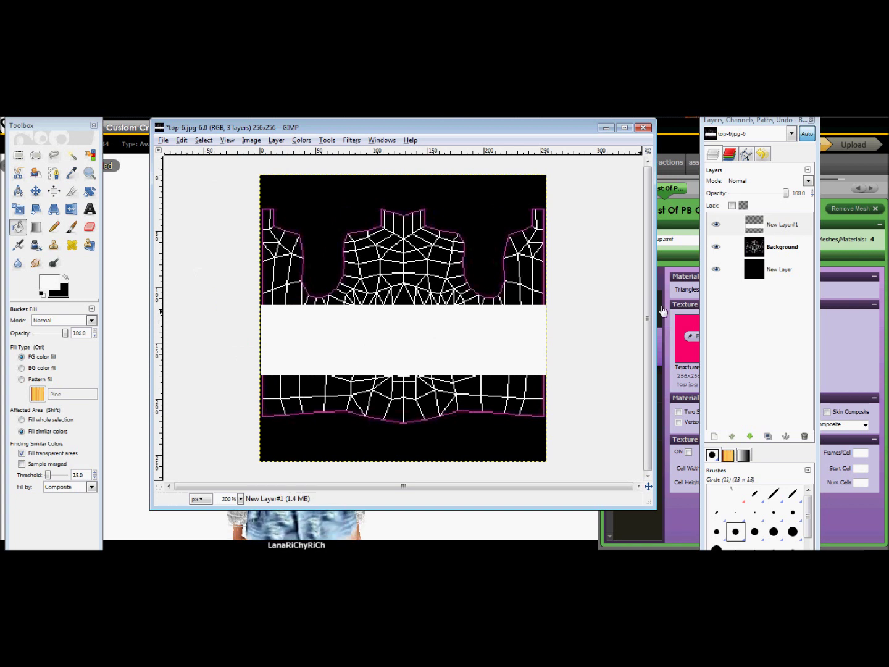
{"action": "left_click", "coordinate": [717, 247]}
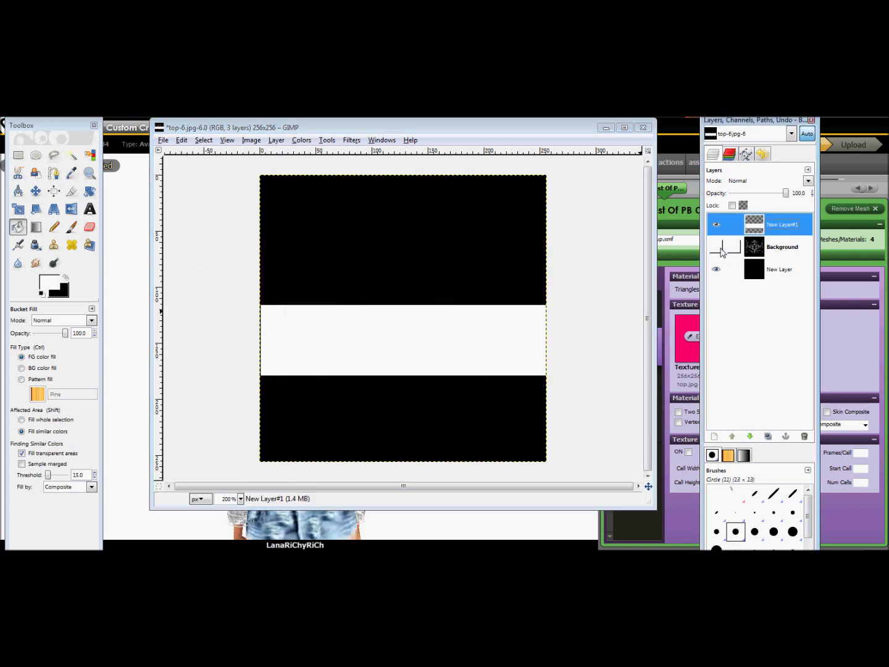
{"action": "left_click", "coordinate": [721, 250]}
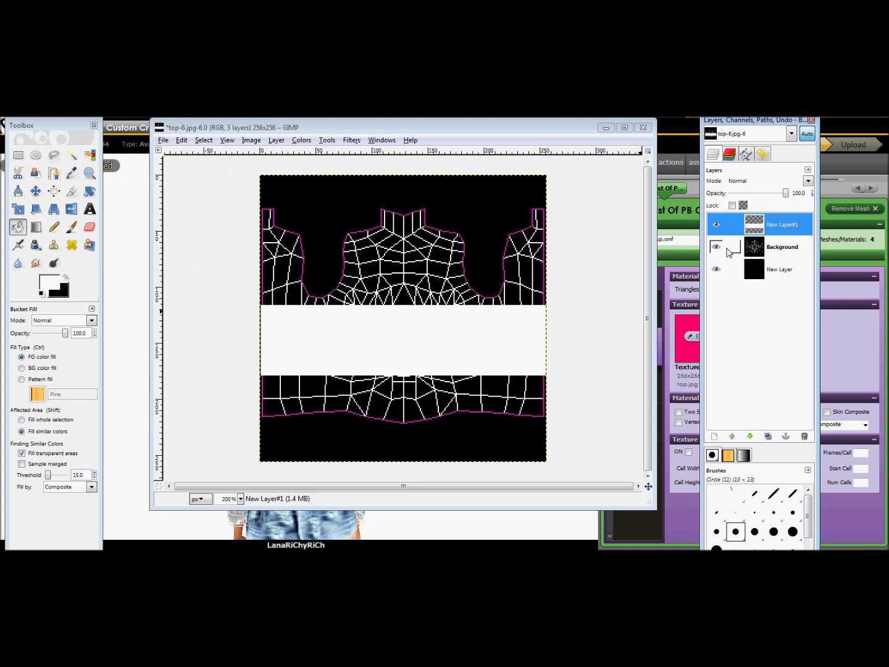
{"action": "left_click", "coordinate": [718, 249]}
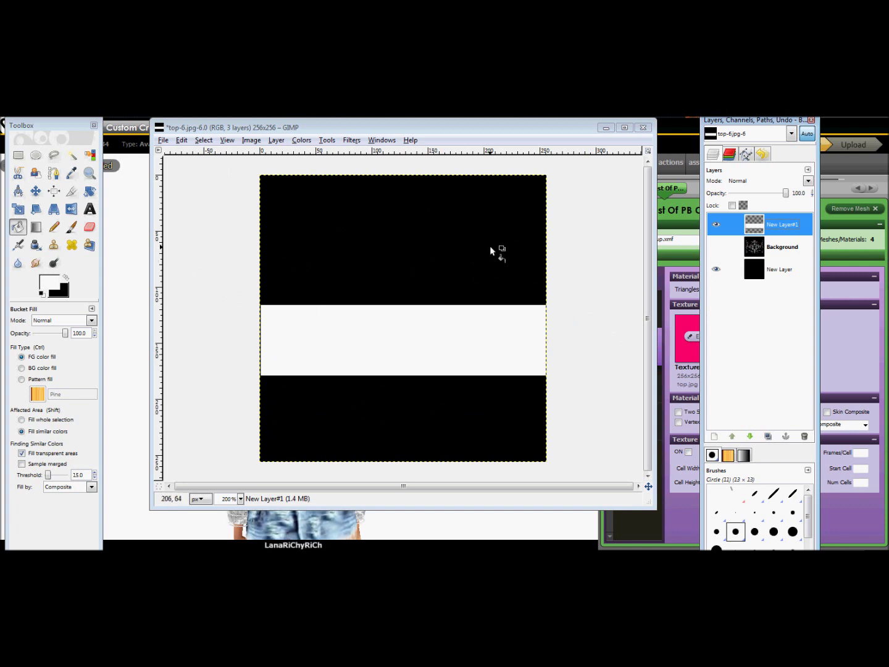
{"action": "left_click_drag", "start_coordinate": [461, 130], "coordinate": [433, 169]}
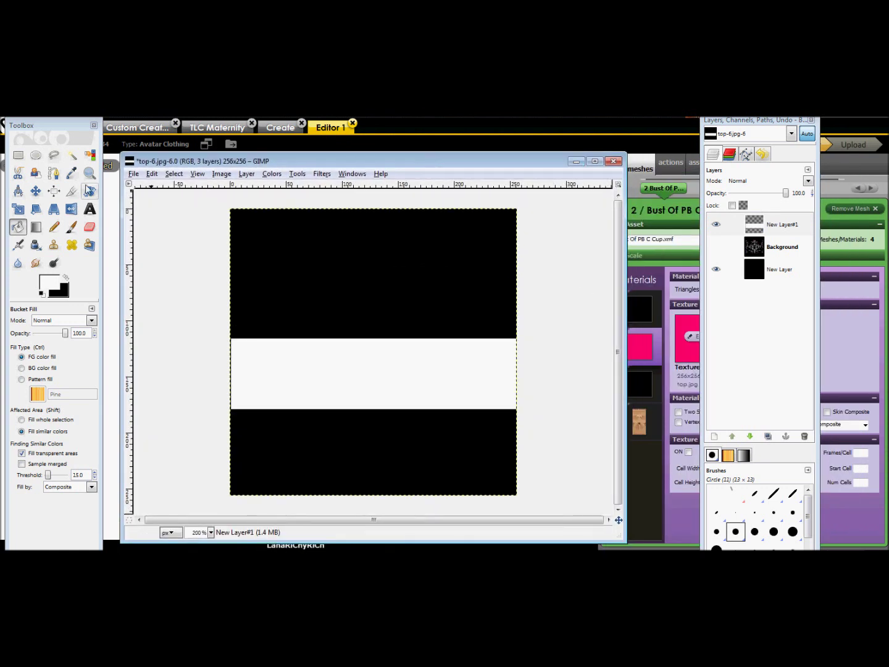
{"action": "left_click", "coordinate": [134, 175]}
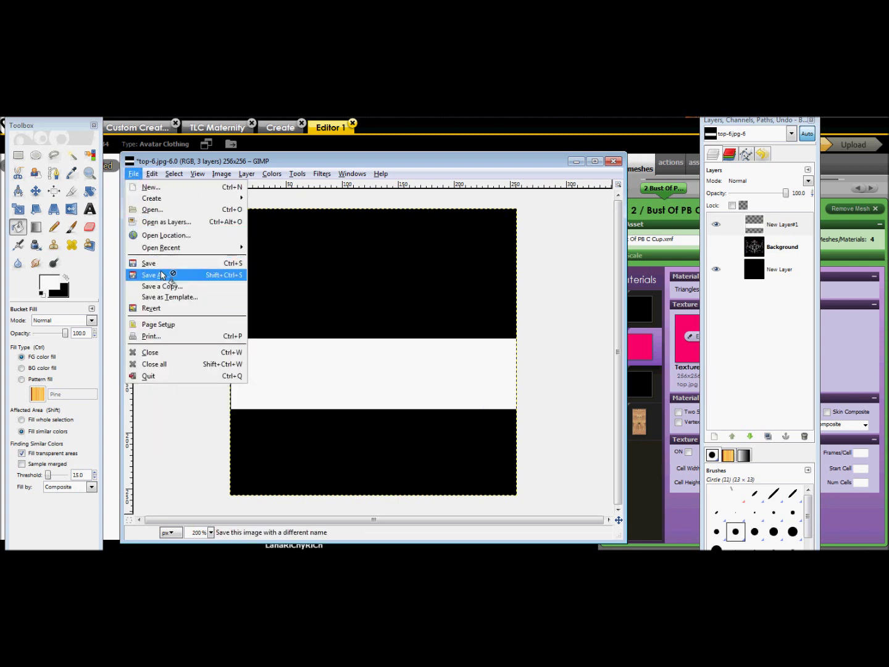
{"action": "left_click", "coordinate": [163, 275]}
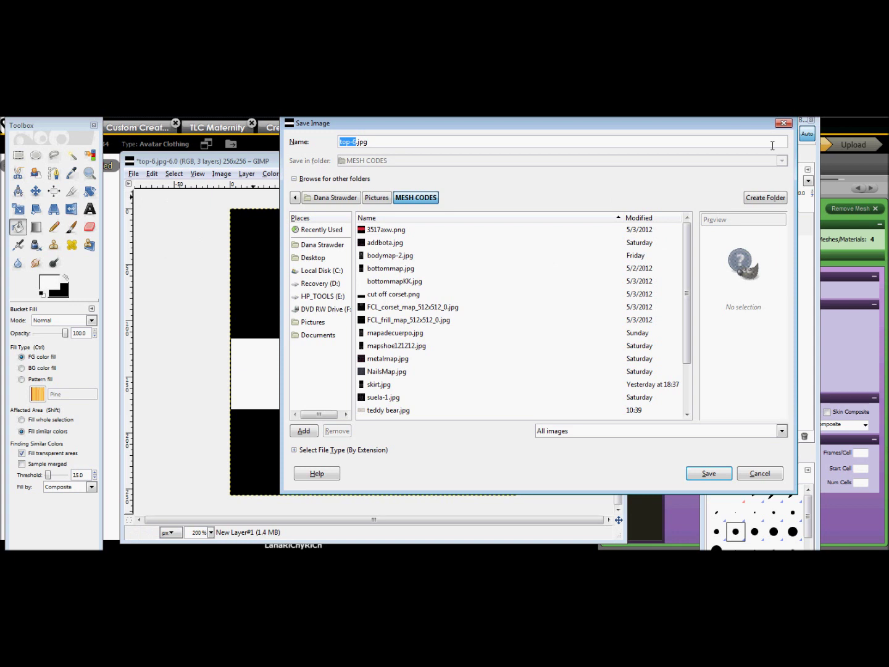
{"action": "left_click", "coordinate": [782, 124]}
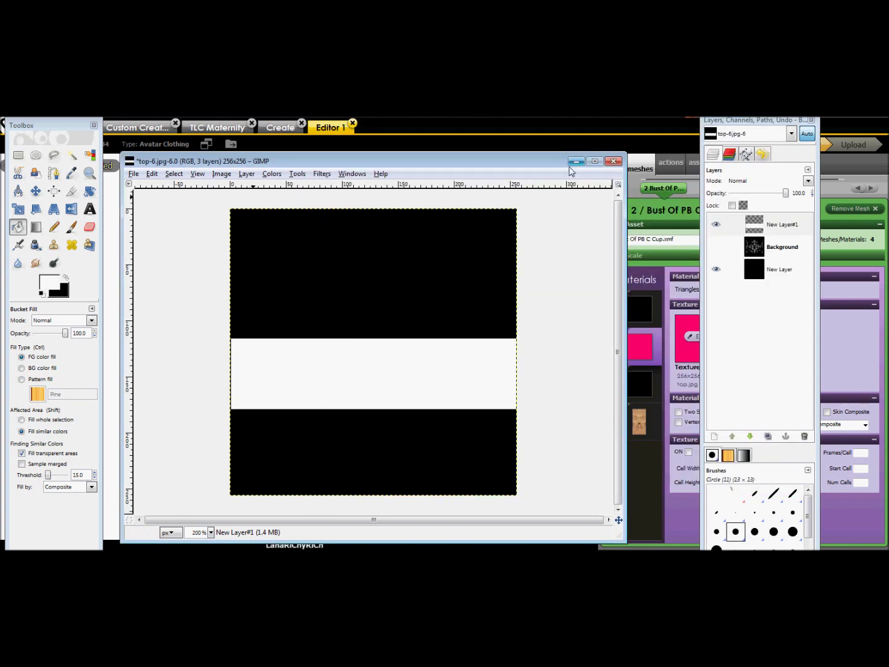
{"action": "left_click_drag", "start_coordinate": [501, 160], "coordinate": [543, 151]}
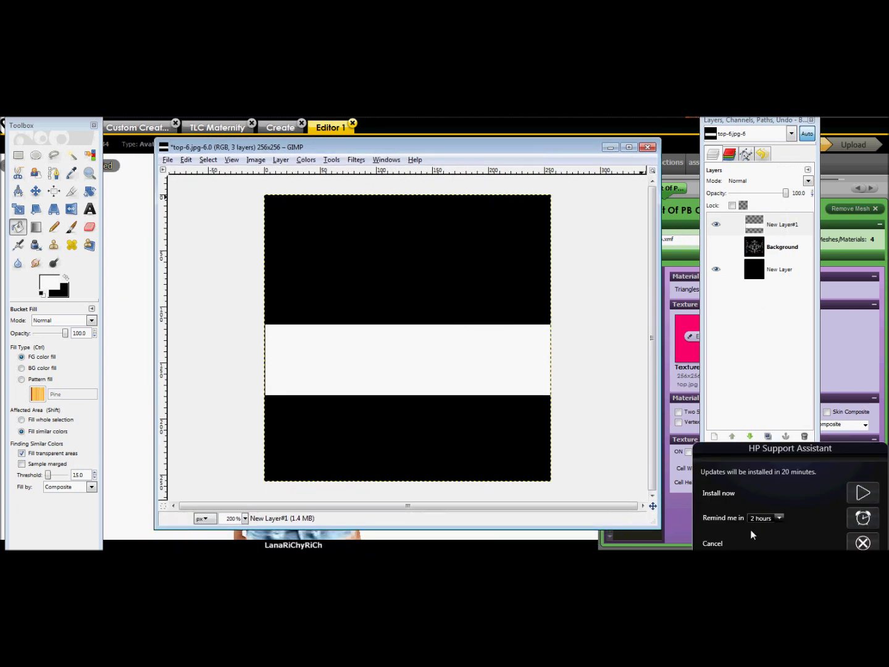
Step: Cancel the HP Support Assistant update reminder
{"action": "left_click", "coordinate": [780, 520]}
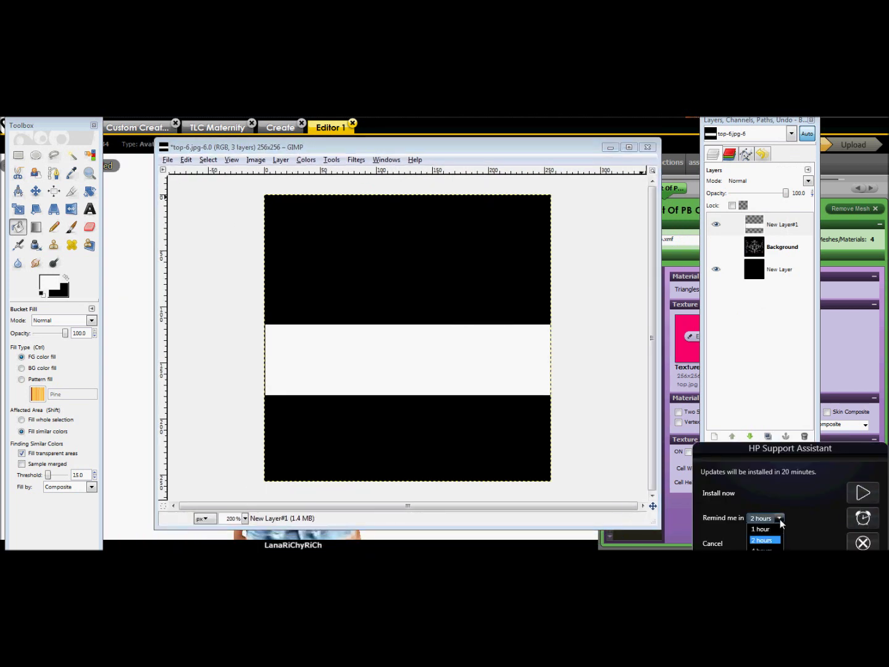
{"action": "left_click", "coordinate": [761, 541]}
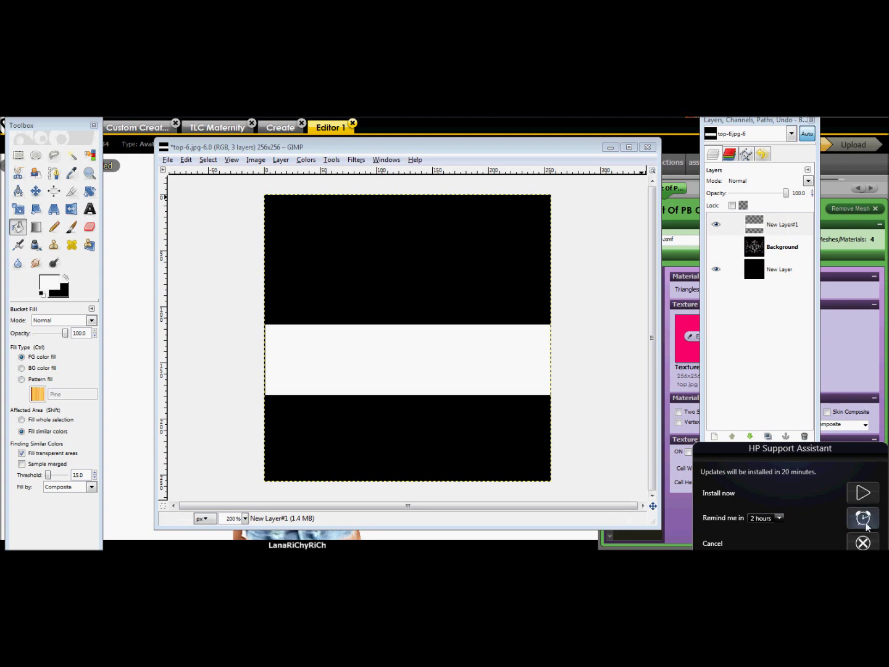
{"action": "left_click", "coordinate": [863, 543]}
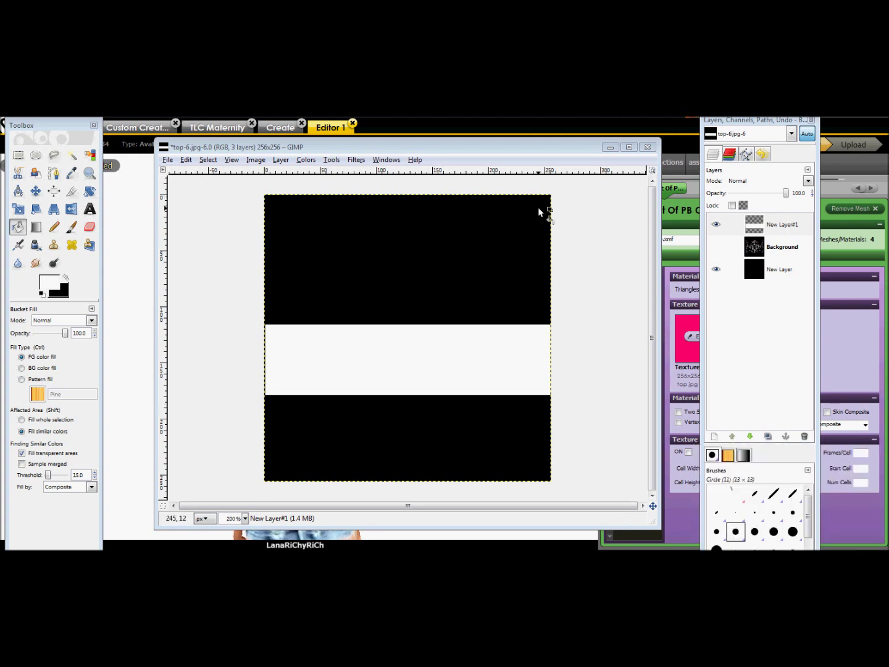
Step: Switch to IMVU, load top-69 from the CUT OFFS folder as material 01's opacity map, and apply the changes to the avatar
{"action": "left_click", "coordinate": [611, 151]}
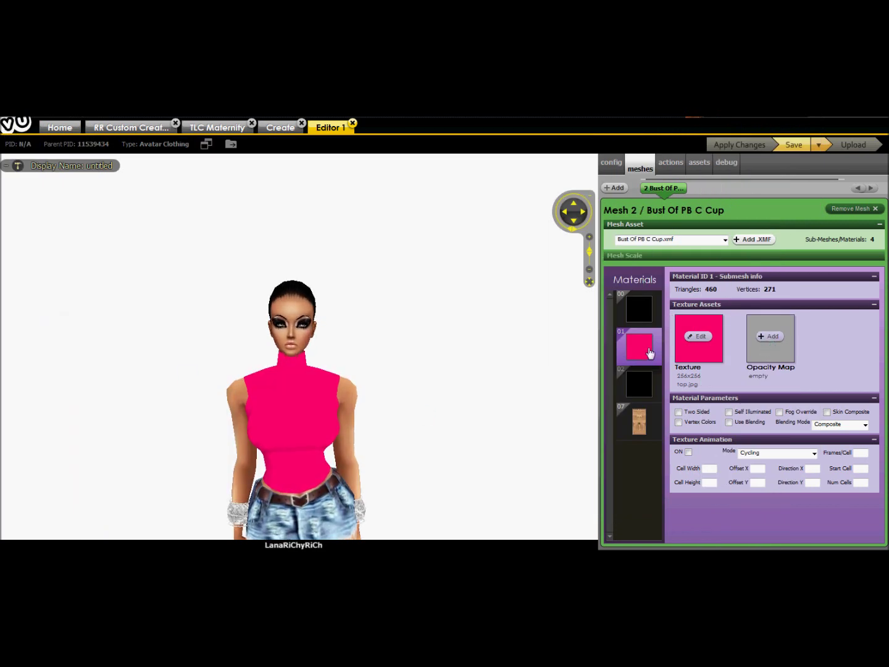
{"action": "left_click", "coordinate": [772, 336]}
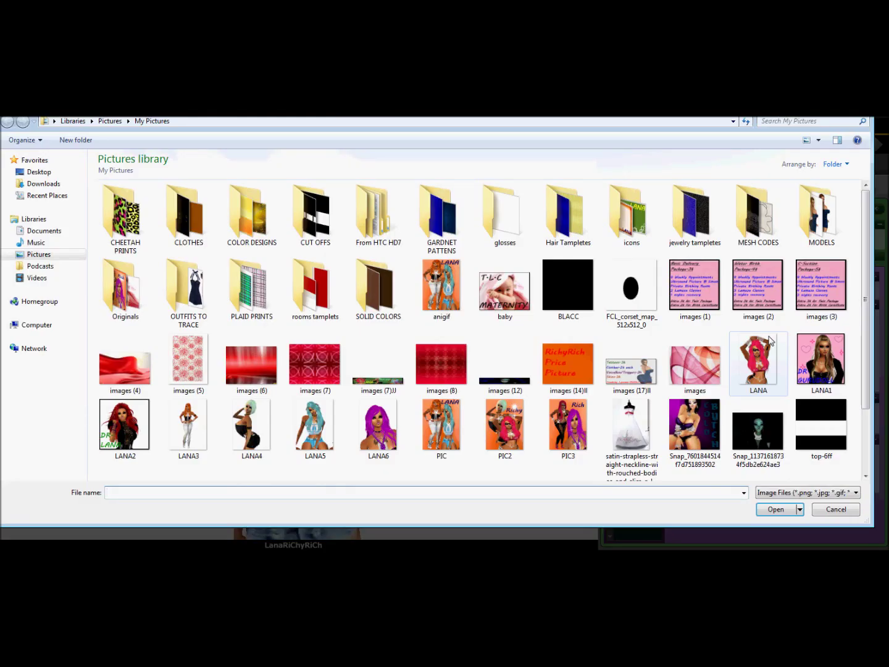
{"action": "double_click", "coordinate": [315, 230]}
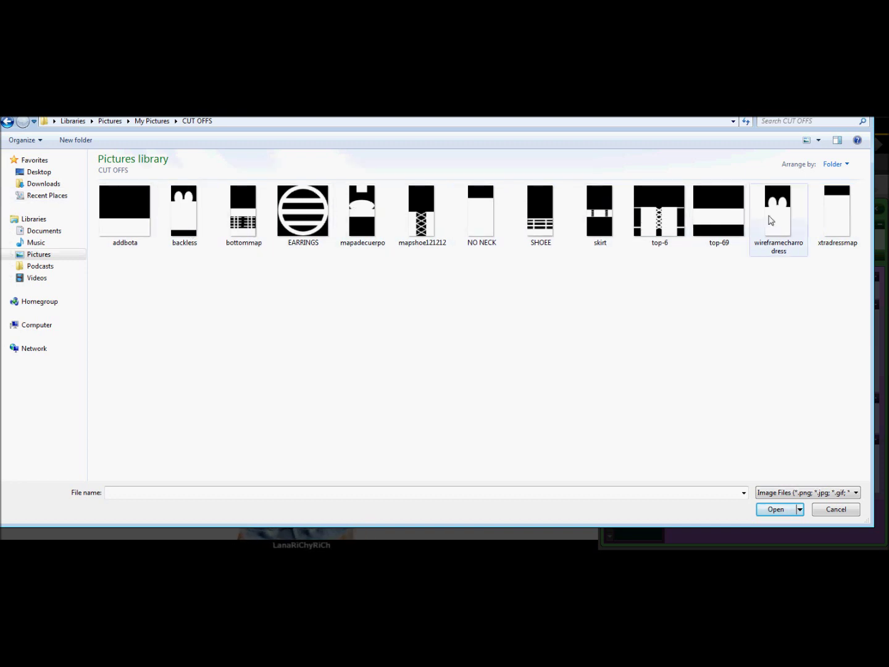
{"action": "double_click", "coordinate": [727, 223]}
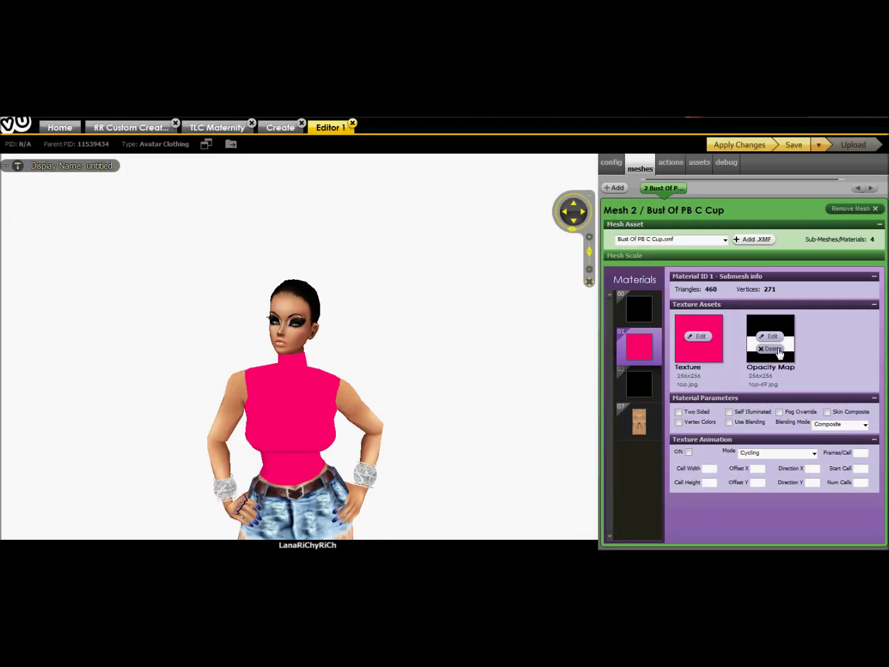
{"action": "left_click", "coordinate": [759, 147]}
{"action": "left_click_drag", "start_coordinate": [537, 394], "coordinate": [443, 420]}
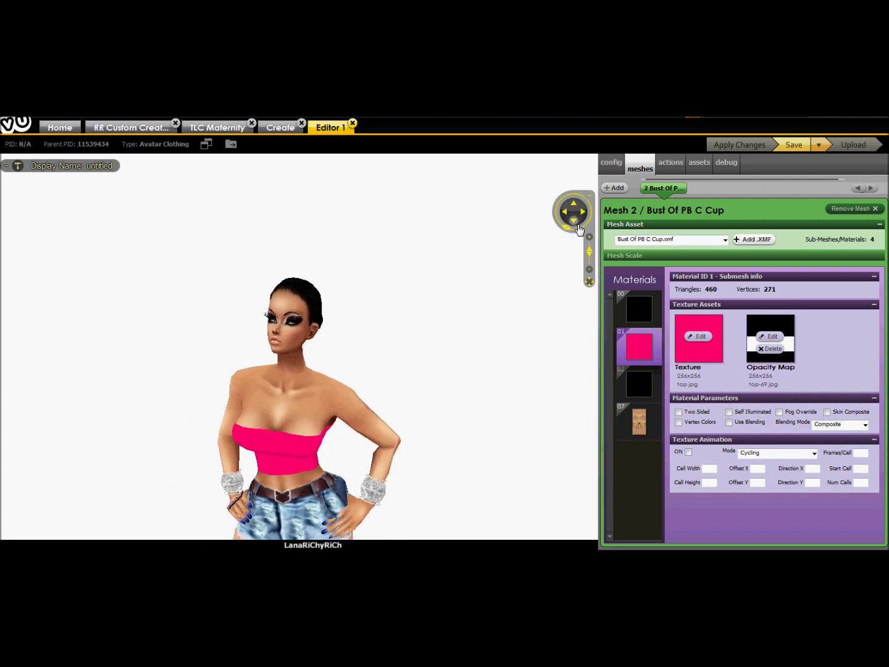
{"action": "scroll", "coordinate": [473, 350], "scroll_direction": "up", "scroll_amount": 3}
{"action": "left_click_drag", "start_coordinate": [447, 372], "coordinate": [472, 374]}
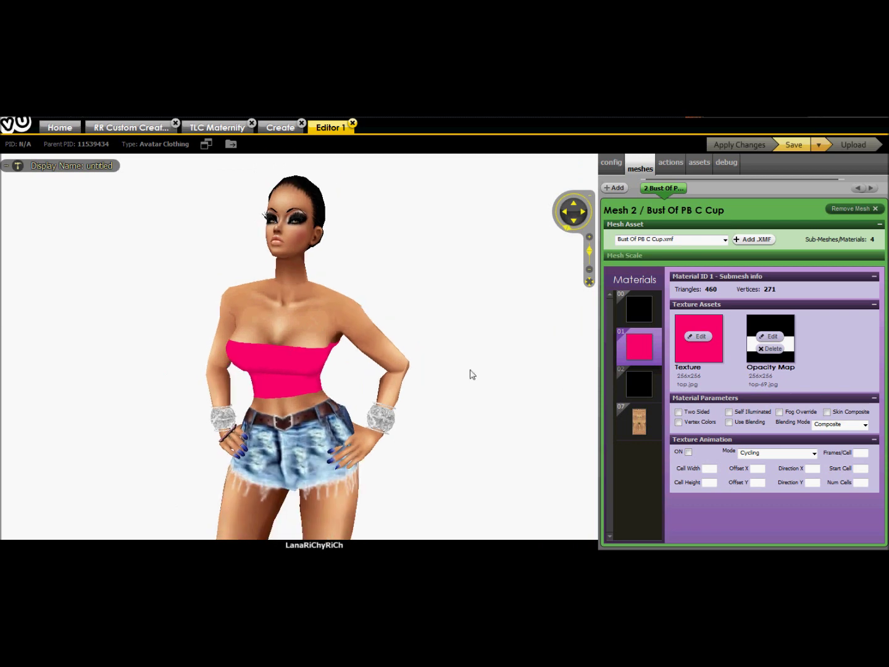
Step: Try mapshoe121212 from the CUT OFFS folder as material 01's opacity map and apply the changes
{"action": "left_click", "coordinate": [771, 337]}
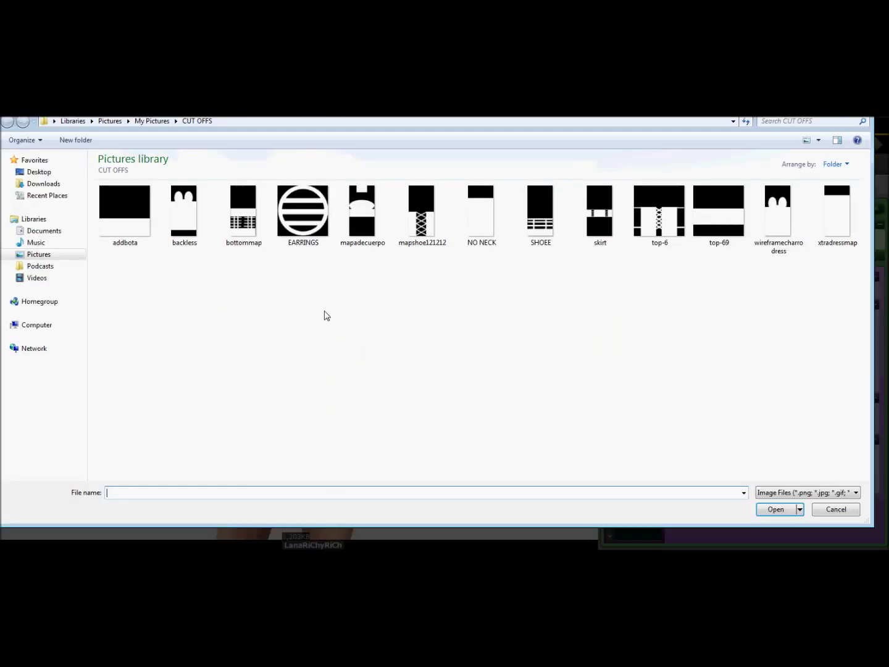
{"action": "double_click", "coordinate": [426, 226]}
{"action": "left_click", "coordinate": [752, 146]}
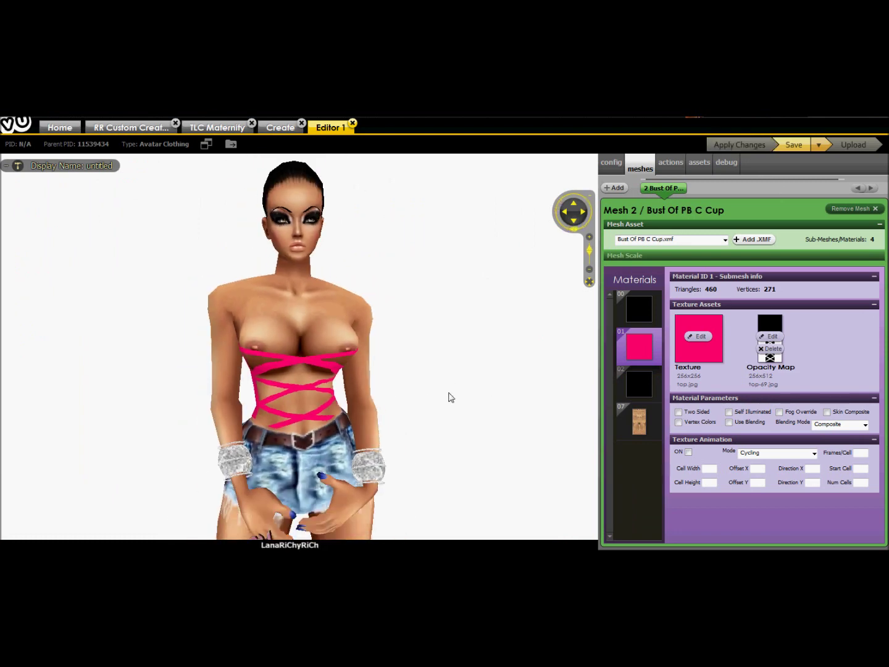
Step: Try the laced top-6 image from the CUT OFFS folder as material 01's opacity map and preview it on the avatar
{"action": "left_click", "coordinate": [773, 337]}
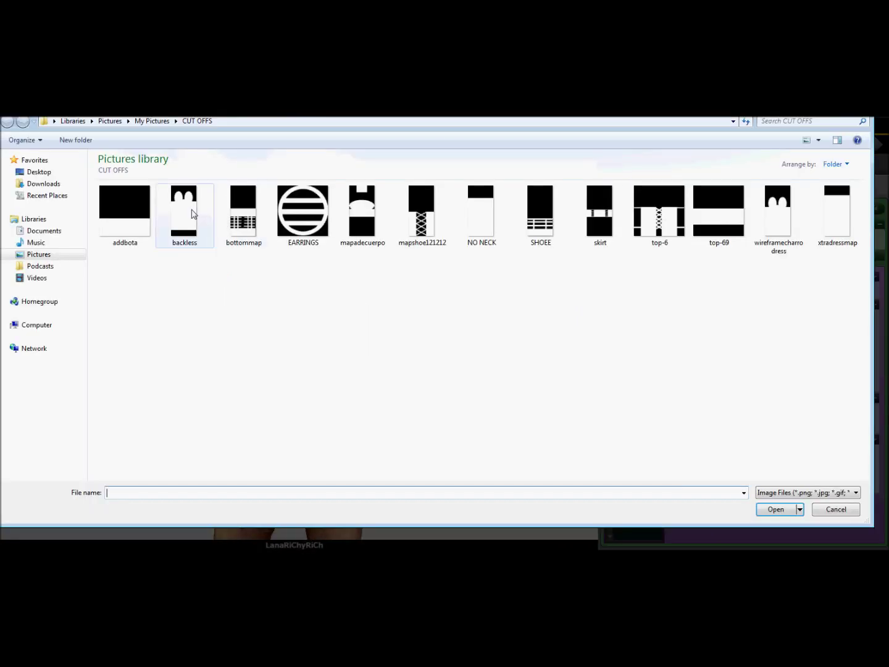
{"action": "left_click", "coordinate": [665, 228]}
{"action": "double_click", "coordinate": [666, 228]}
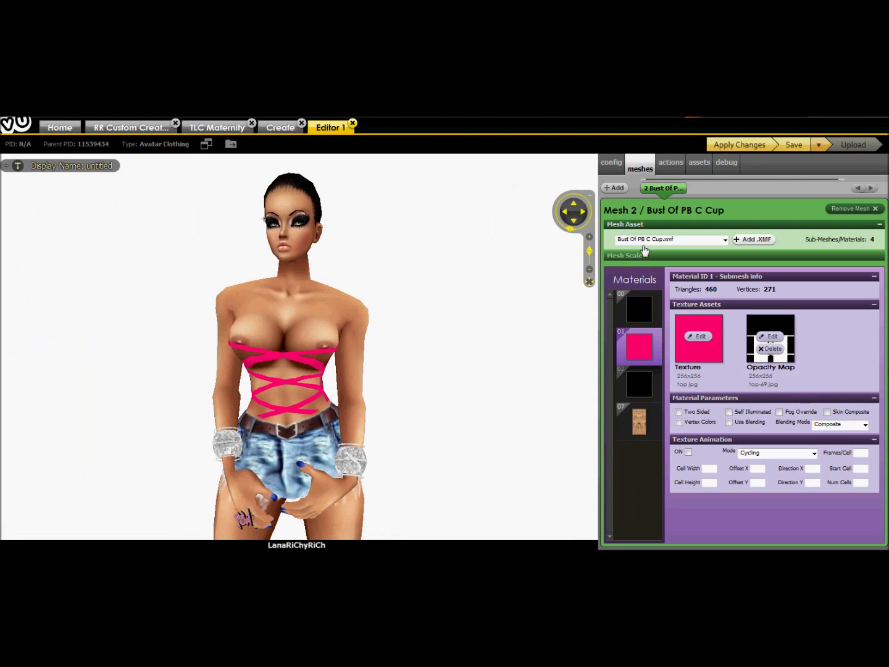
{"action": "left_click_drag", "start_coordinate": [418, 423], "coordinate": [268, 400]}
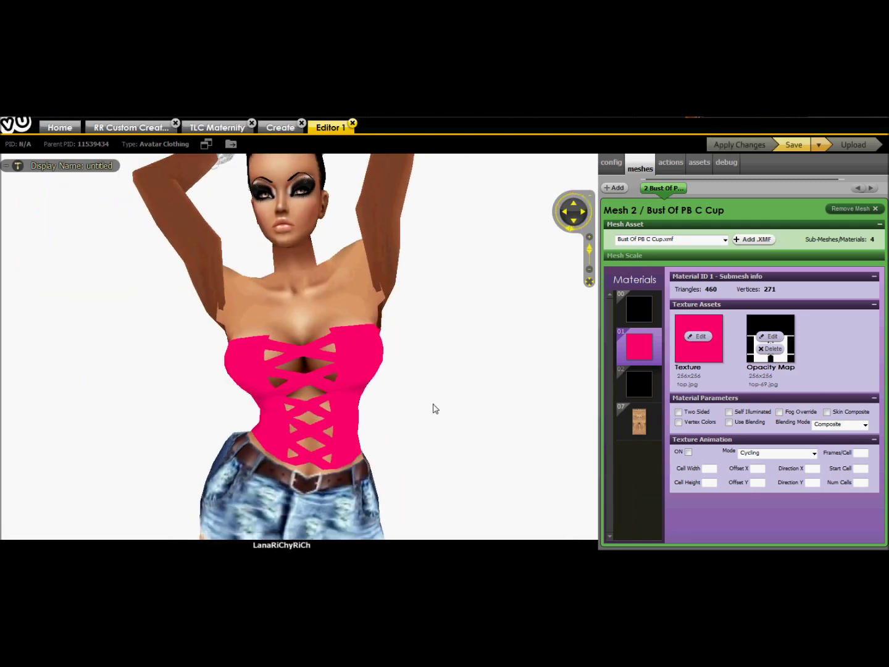
Step: Set material 01's opacity map back to top-69 and apply the changes
{"action": "left_click", "coordinate": [772, 337]}
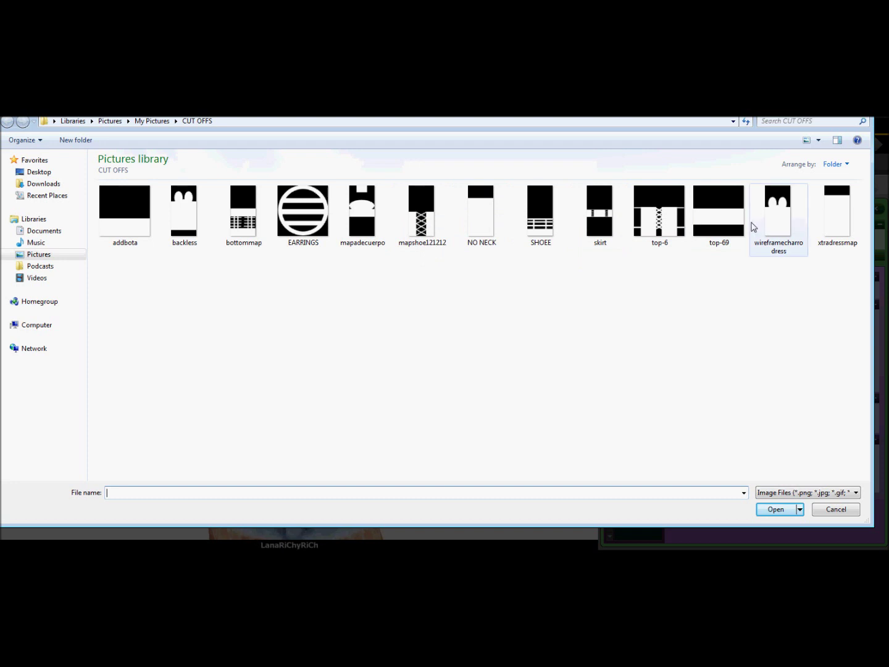
{"action": "double_click", "coordinate": [714, 219]}
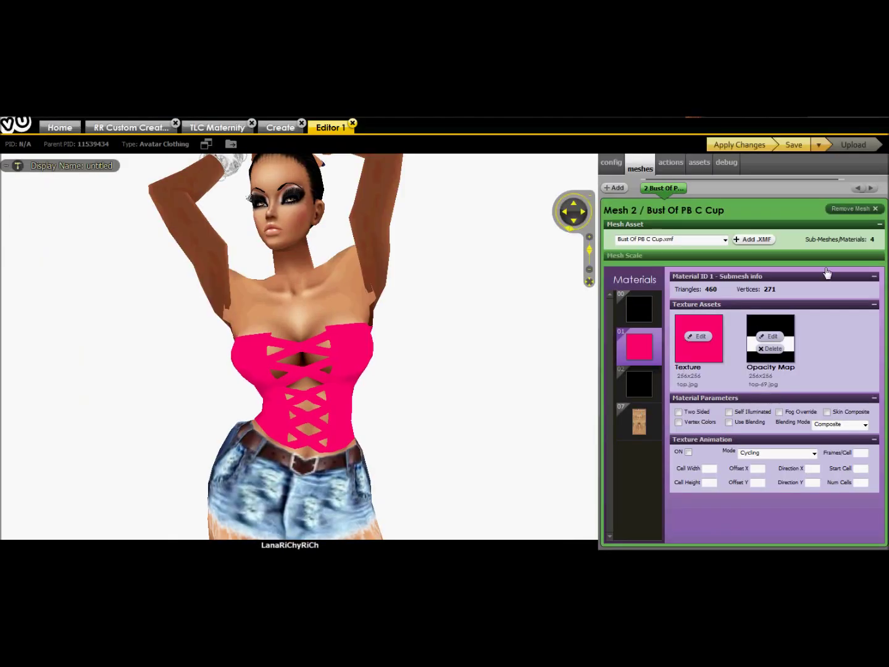
{"action": "left_click", "coordinate": [762, 152]}
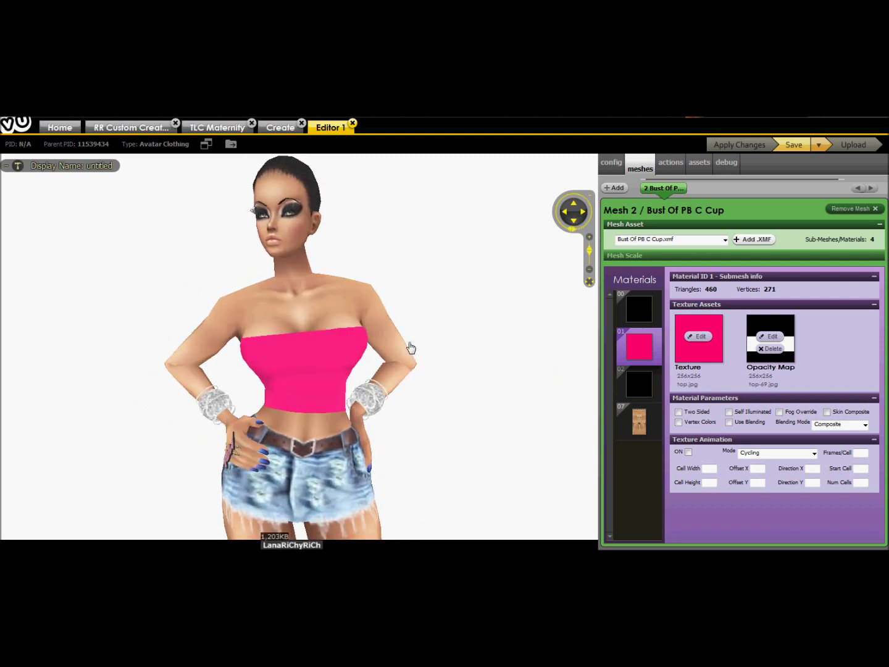
Step: Replace material 01's texture with images (3) from the PLAID PRINTS folder, apply it, and close the avatar's action menu
{"action": "left_click", "coordinate": [698, 337]}
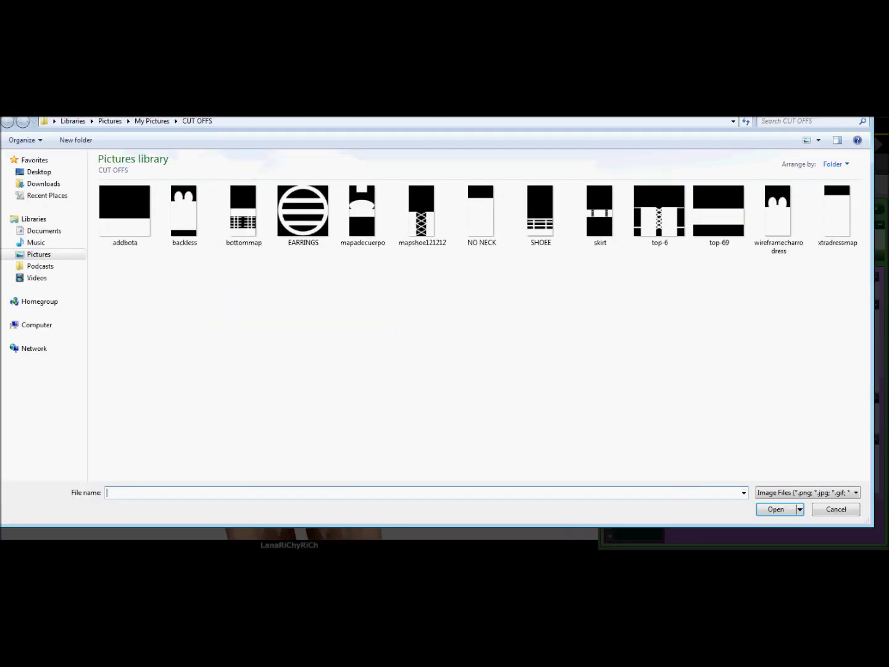
{"action": "left_click", "coordinate": [152, 120]}
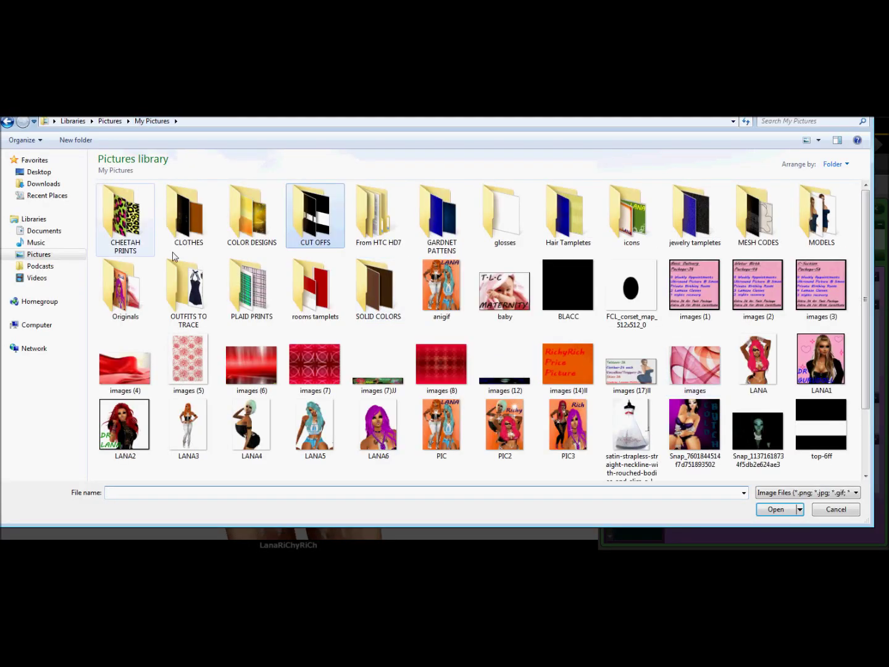
{"action": "double_click", "coordinate": [250, 289]}
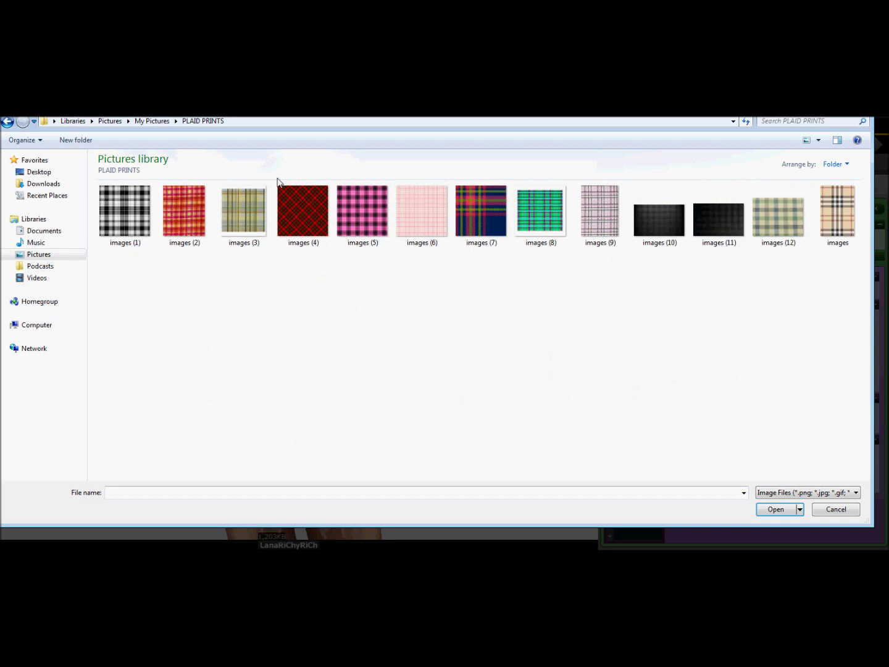
{"action": "double_click", "coordinate": [243, 218]}
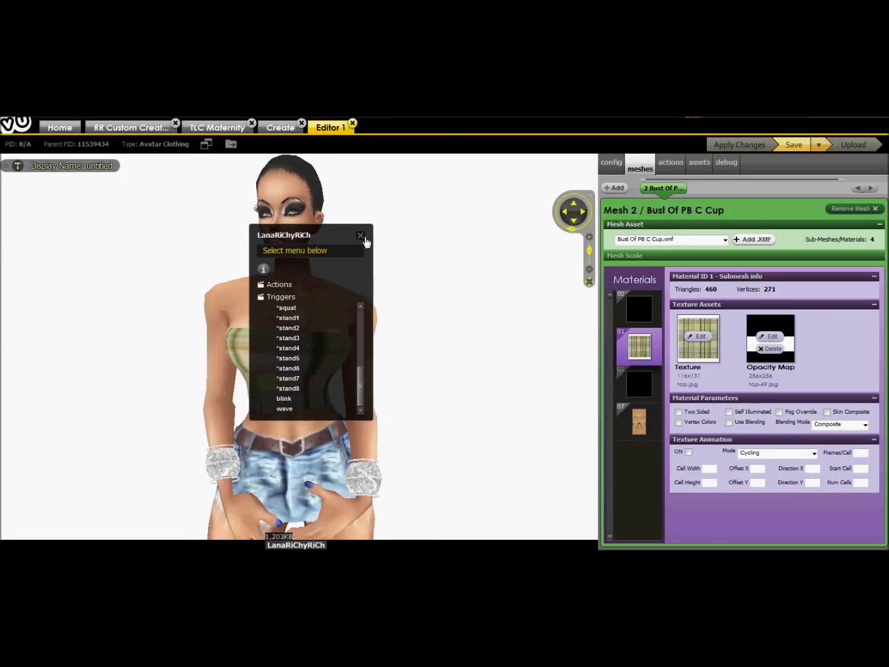
{"action": "left_click", "coordinate": [361, 236]}
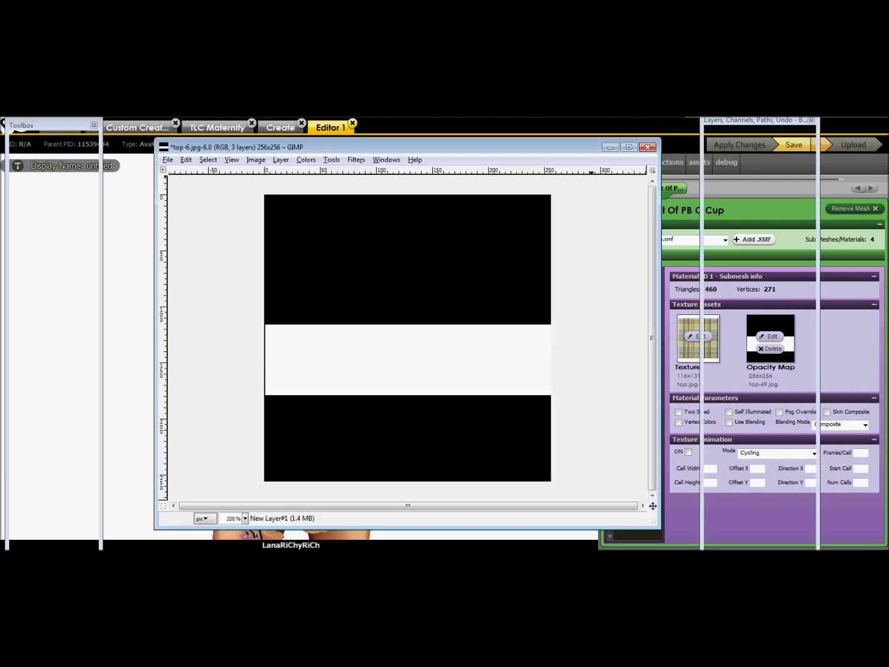
Step: Switch to GIMP and toggle the Background wireframe layer's visibility to compare it with the plain map, leaving it shown
{"action": "left_click", "coordinate": [716, 247]}
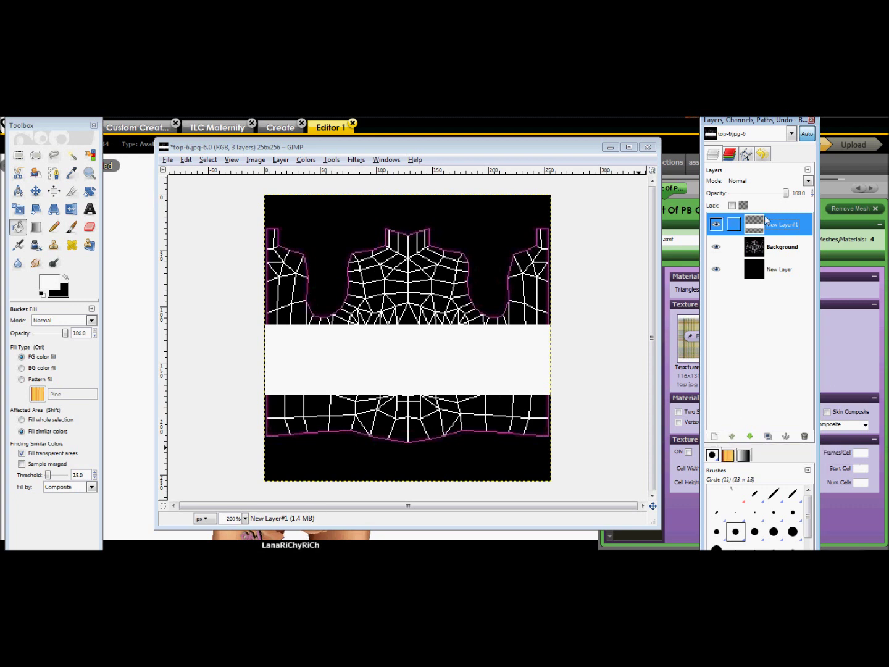
{"action": "left_click_drag", "start_coordinate": [361, 148], "coordinate": [361, 140]}
{"action": "left_click", "coordinate": [717, 247]}
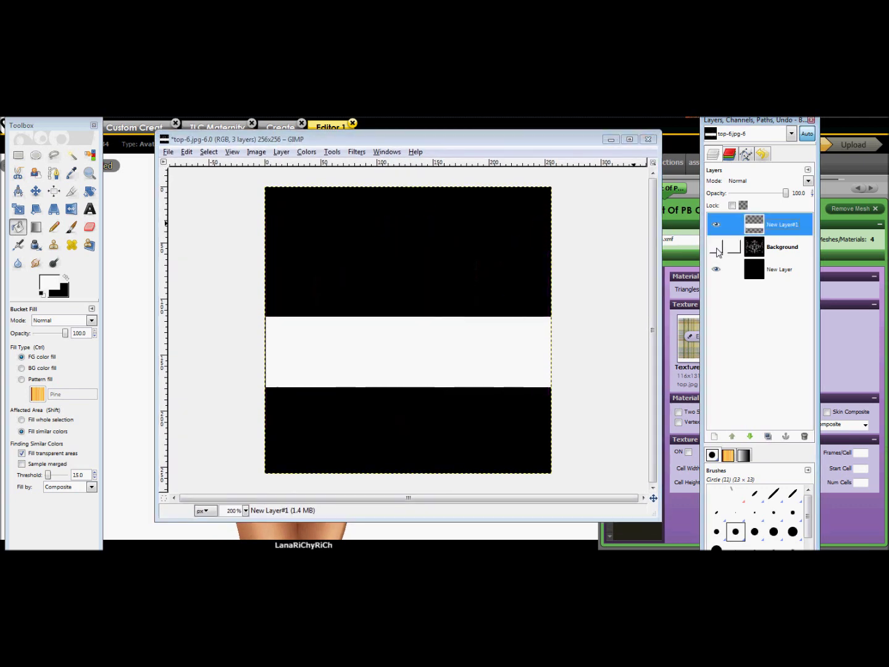
{"action": "left_click", "coordinate": [716, 246]}
{"action": "left_click", "coordinate": [716, 247]}
{"action": "left_click", "coordinate": [716, 247]}
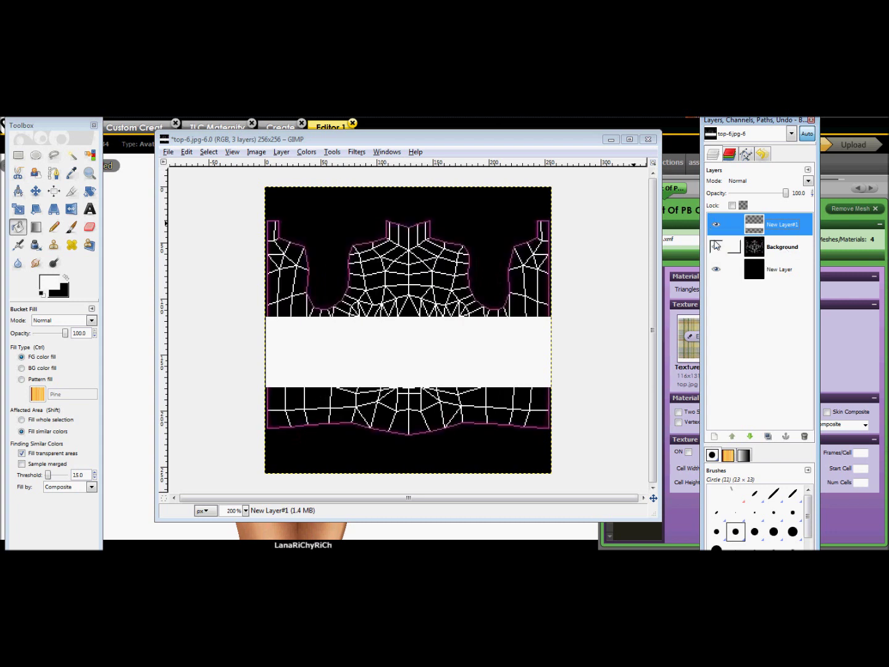
Step: Add a new transparent layer on top of the stack and lower New Layer#1's opacity to about 51.5
{"action": "left_click", "coordinate": [714, 436]}
{"action": "left_click", "coordinate": [185, 373]}
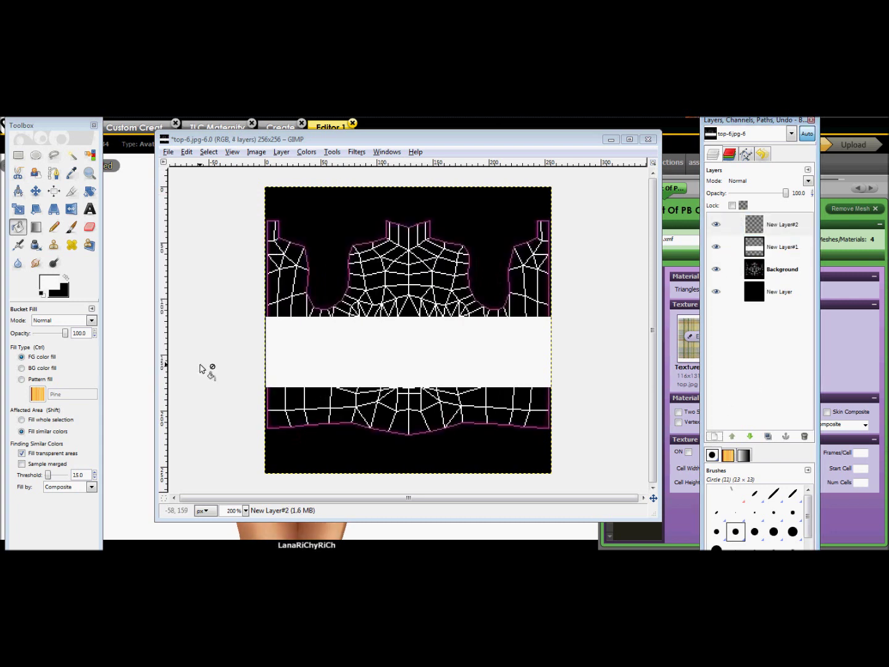
{"action": "left_click", "coordinate": [794, 232]}
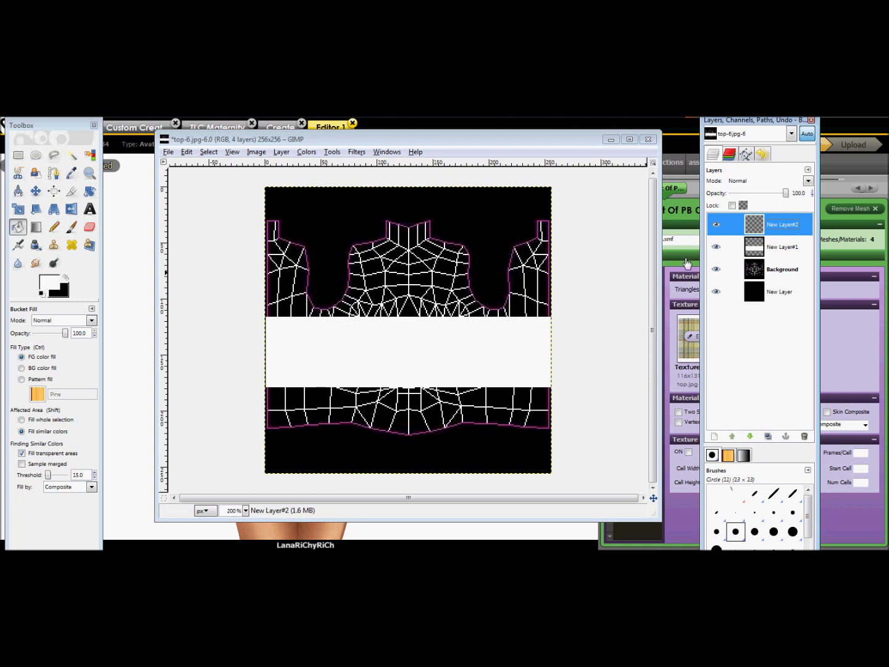
{"action": "left_click", "coordinate": [782, 253]}
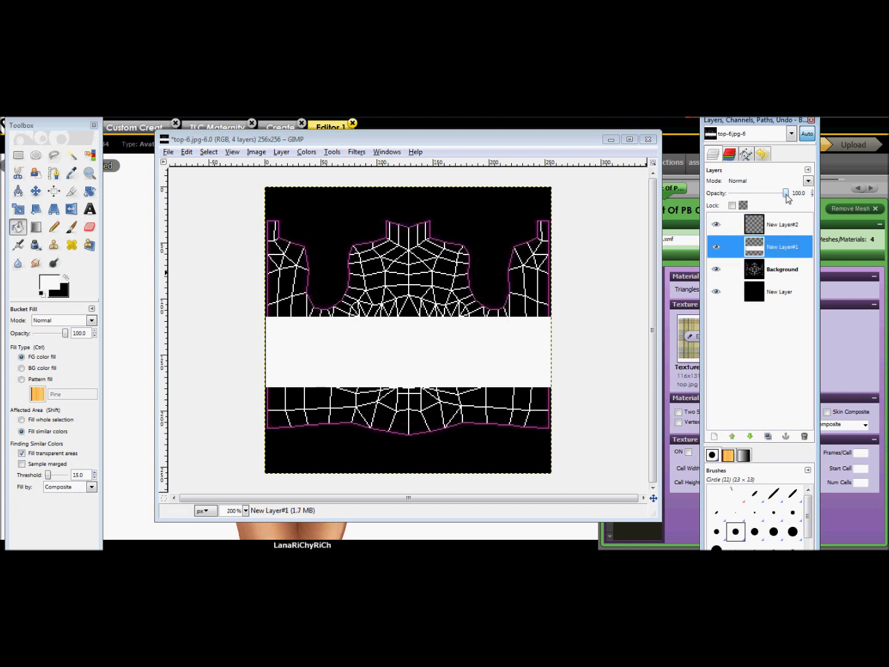
{"action": "left_click_drag", "start_coordinate": [787, 198], "coordinate": [761, 198]}
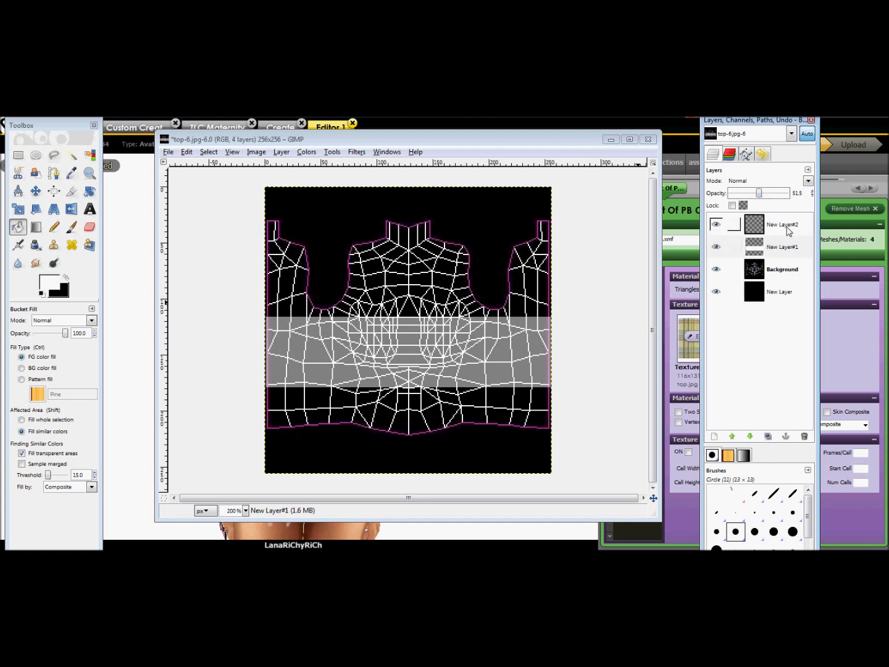
{"action": "left_click", "coordinate": [785, 226]}
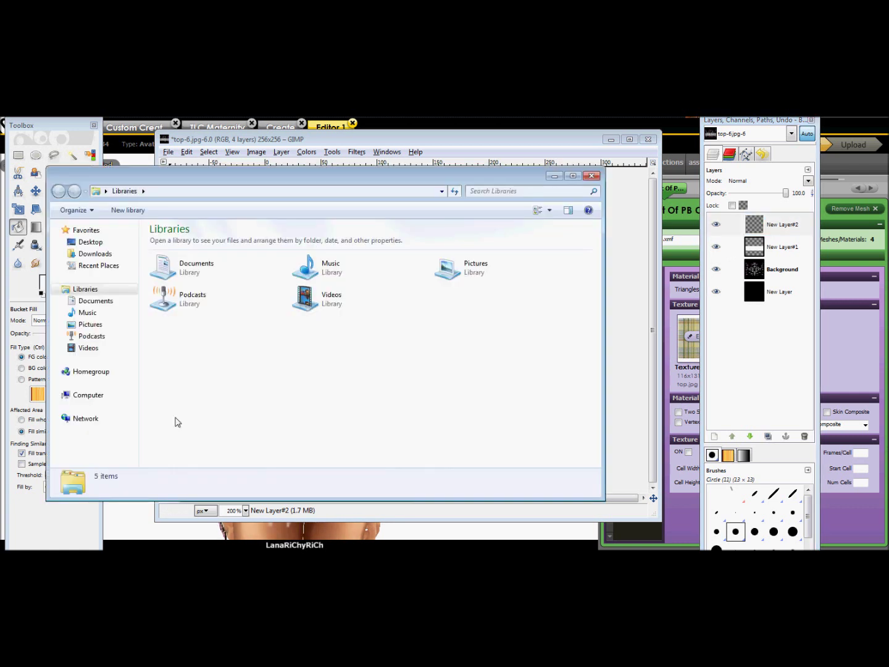
Step: Open the PLAID PRINTS folder in the Pictures library, with large icons as the view
{"action": "double_click", "coordinate": [488, 262]}
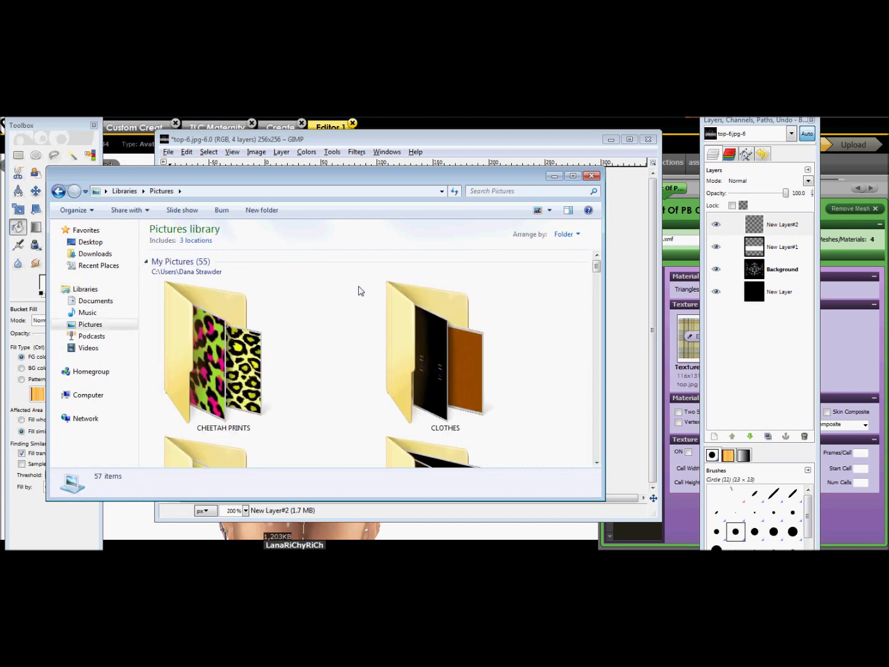
{"action": "left_click", "coordinate": [548, 210]}
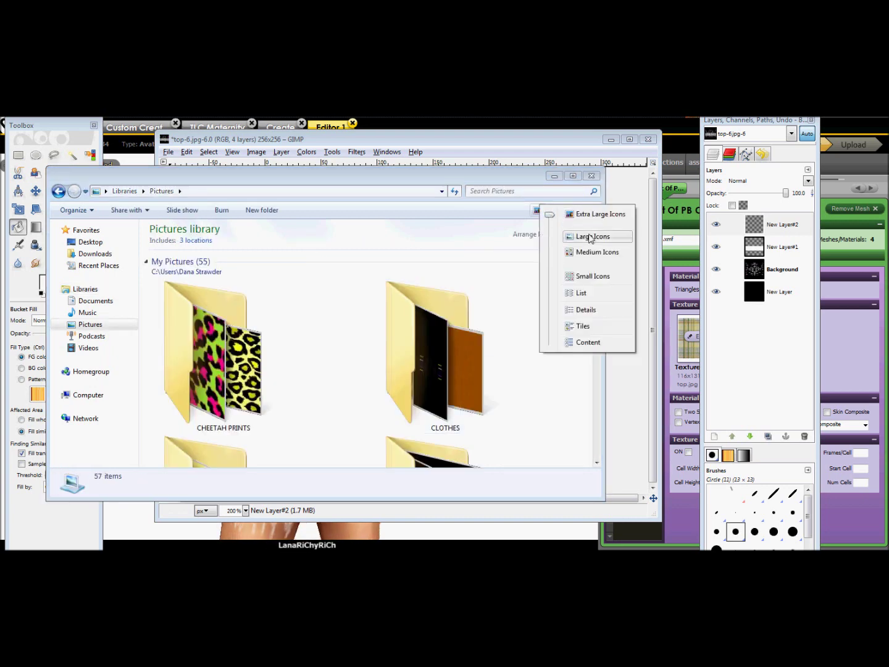
{"action": "left_click", "coordinate": [589, 236]}
{"action": "scroll", "coordinate": [494, 284], "scroll_direction": "down", "scroll_amount": 5}
{"action": "scroll", "coordinate": [469, 296], "scroll_direction": "up", "scroll_amount": 5}
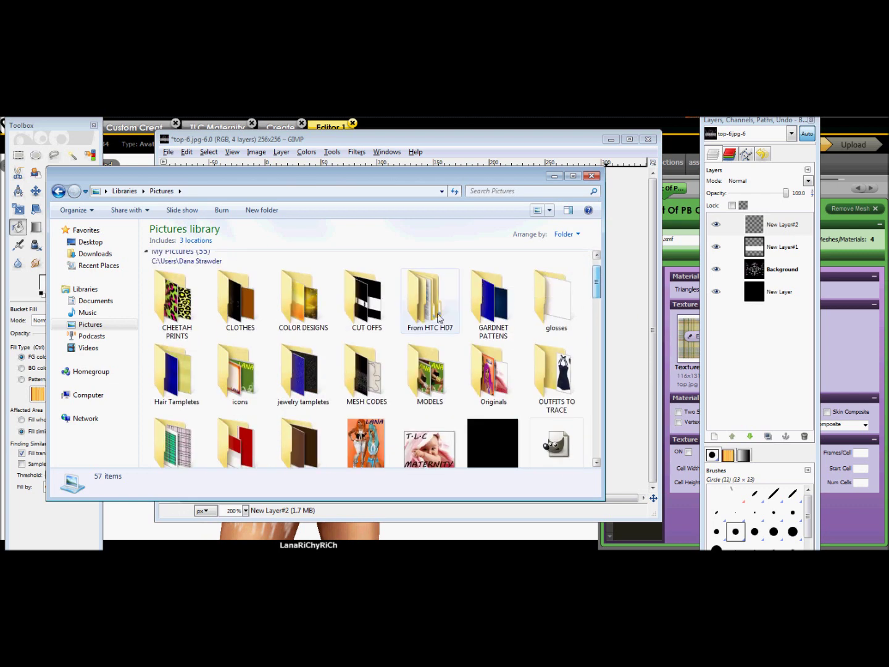
{"action": "double_click", "coordinate": [185, 438]}
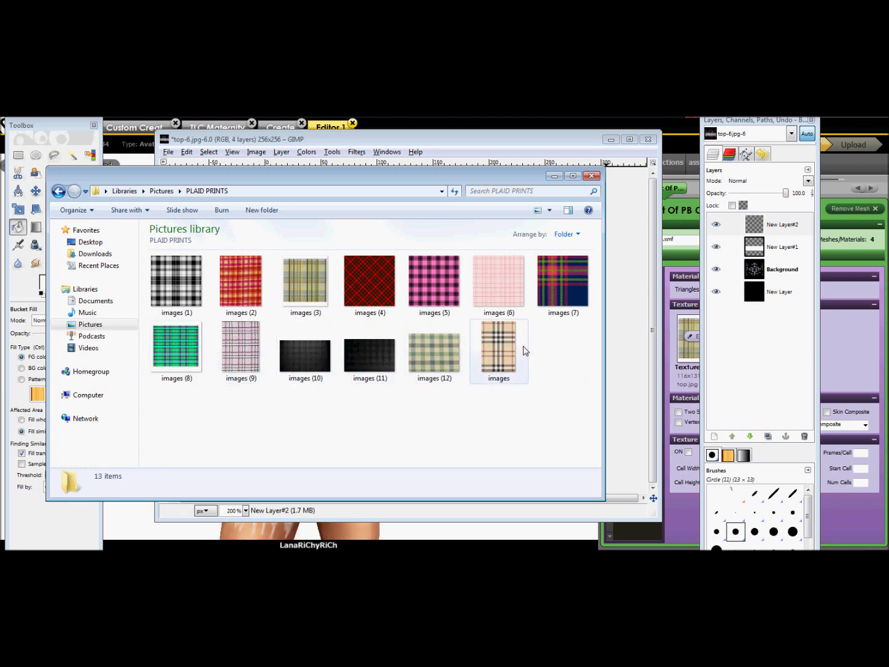
Step: Preview images (12) and add it to the GIMP image as a layer directly above New Layer#1
{"action": "left_click_drag", "start_coordinate": [303, 176], "coordinate": [292, 201]}
{"action": "double_click", "coordinate": [419, 388]}
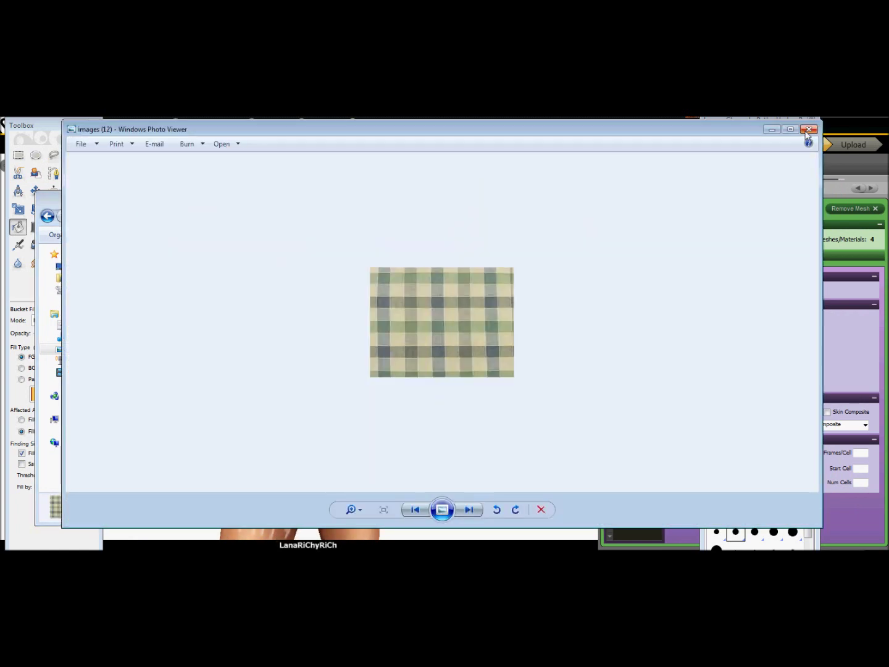
{"action": "left_click", "coordinate": [809, 129]}
{"action": "left_click_drag", "start_coordinate": [395, 377], "coordinate": [780, 241]}
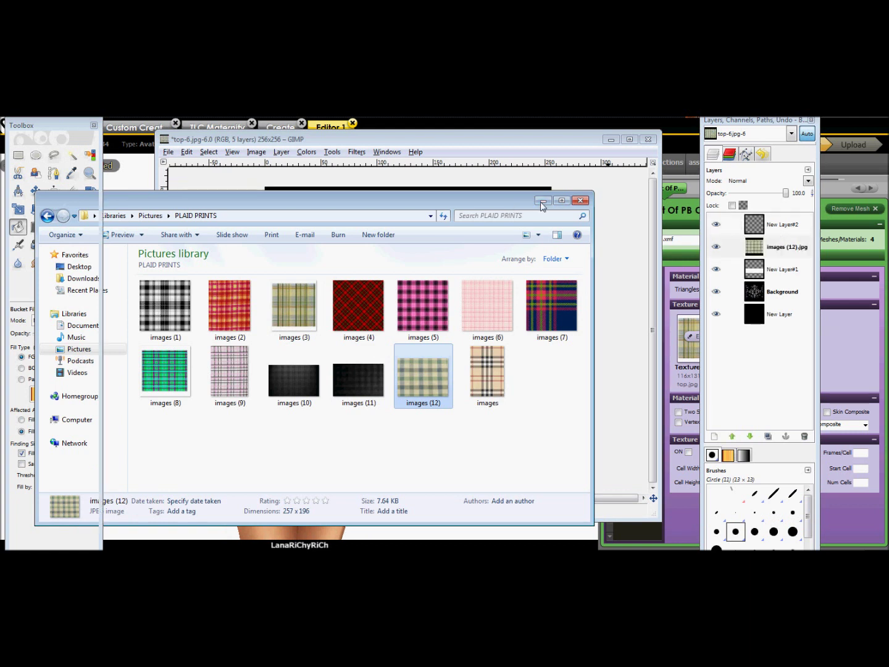
{"action": "left_click", "coordinate": [542, 201]}
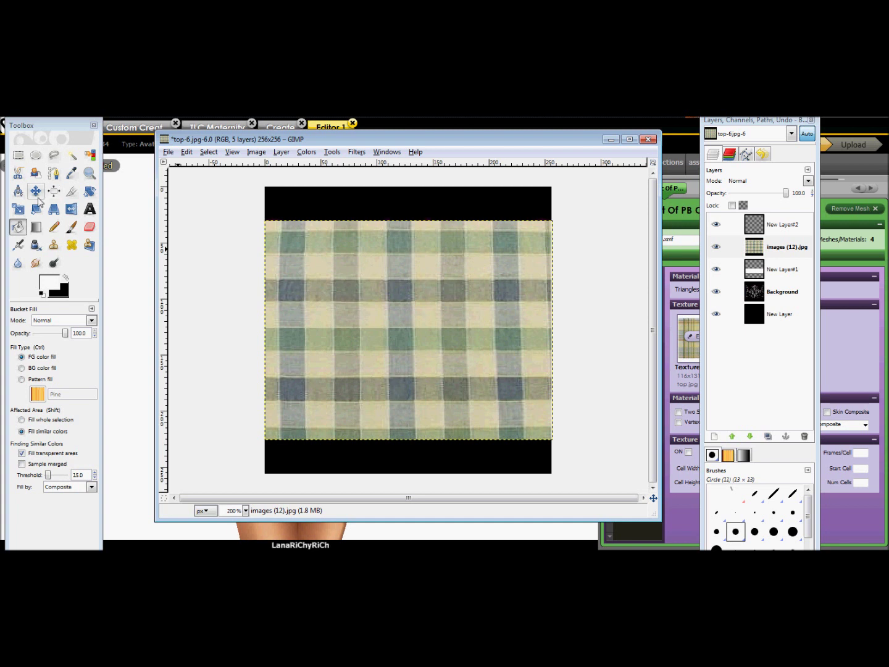
Step: Align the plaid layer horizontally with the wireframe using the Move tool and lower its opacity to about 45.4
{"action": "left_click", "coordinate": [35, 190]}
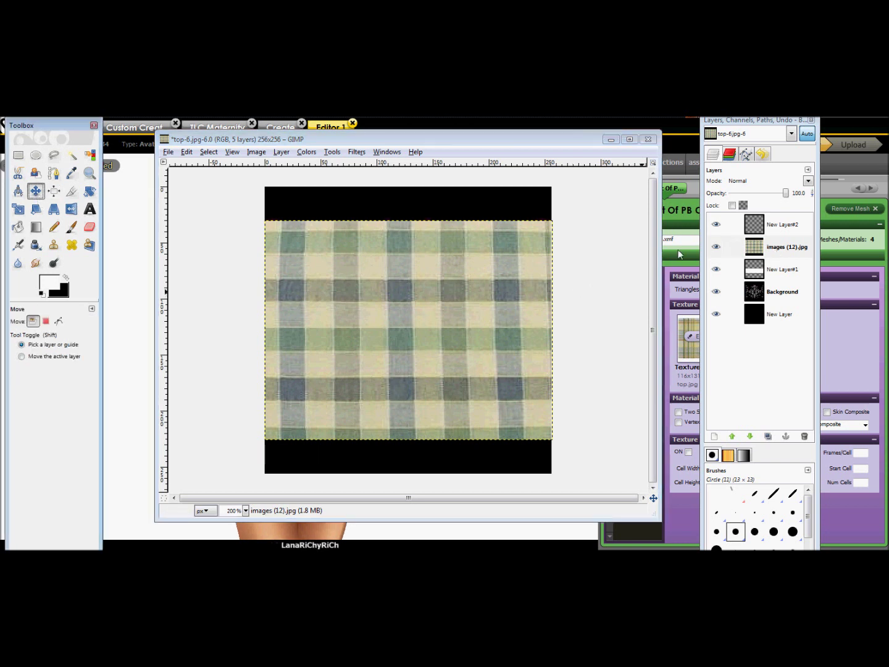
{"action": "left_click", "coordinate": [168, 152]}
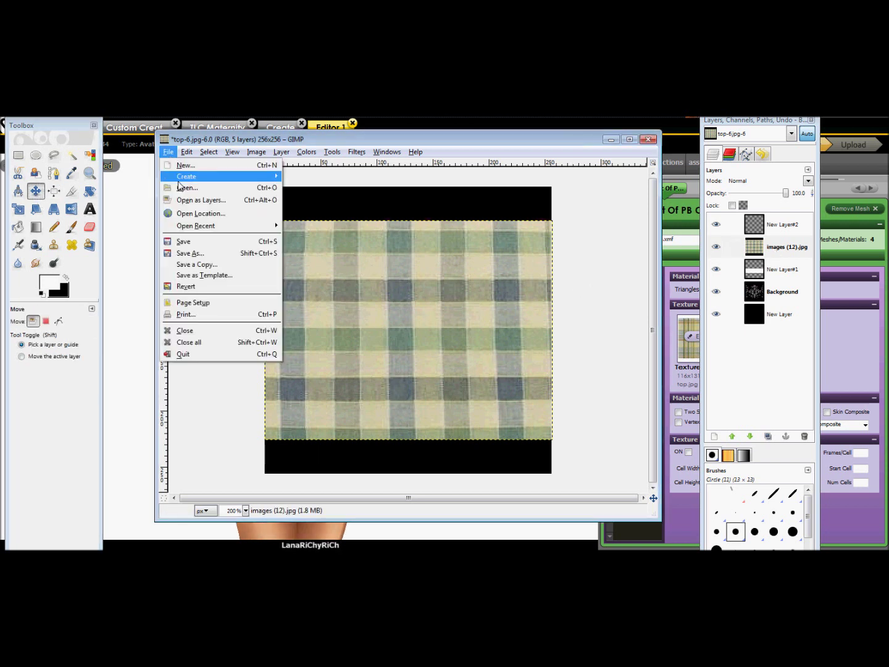
{"action": "left_click", "coordinate": [169, 152]}
{"action": "mouse_move", "coordinate": [406, 334]}
{"action": "left_mouse_down"}
{"action": "mouse_move", "coordinate": [406, 354]}
{"action": "mouse_move", "coordinate": [404, 333]}
{"action": "left_mouse_up"}
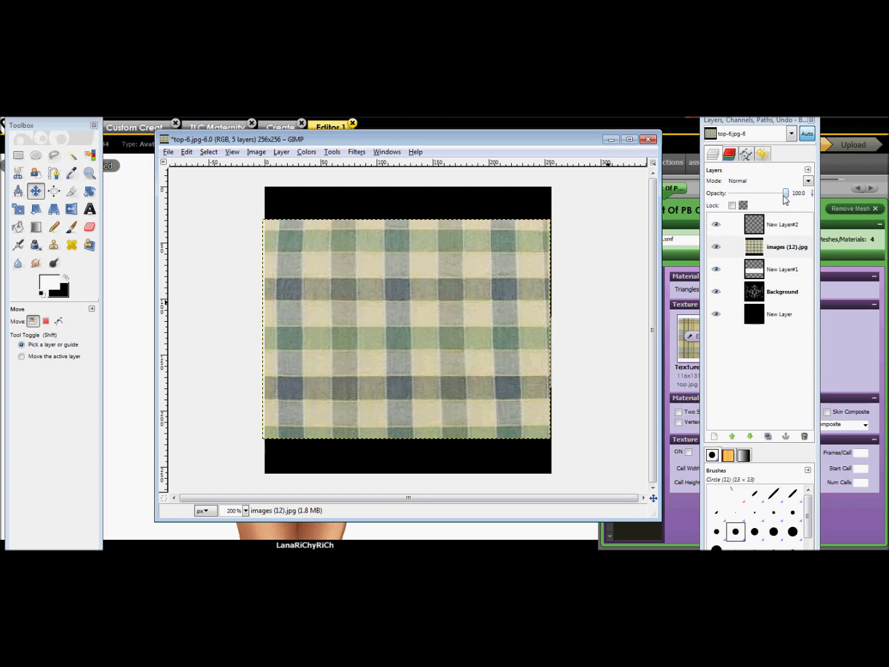
{"action": "left_click_drag", "start_coordinate": [786, 198], "coordinate": [755, 196]}
{"action": "left_click_drag", "start_coordinate": [398, 335], "coordinate": [398, 337]}
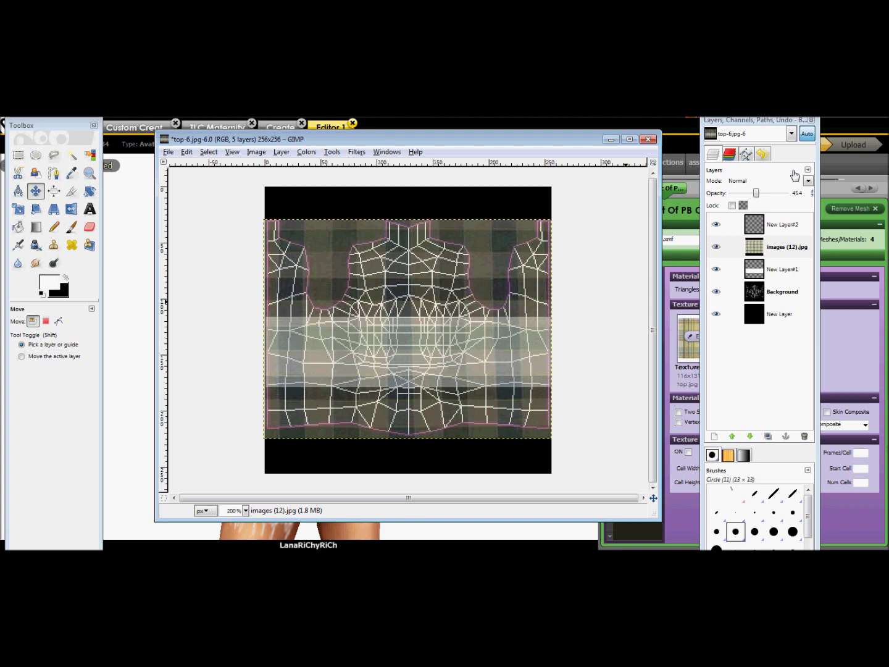
Step: Select New Layer#2 and set up the Paintbrush with the Circle Fuzzy (17) brush at scale 0.50
{"action": "left_click", "coordinate": [776, 229]}
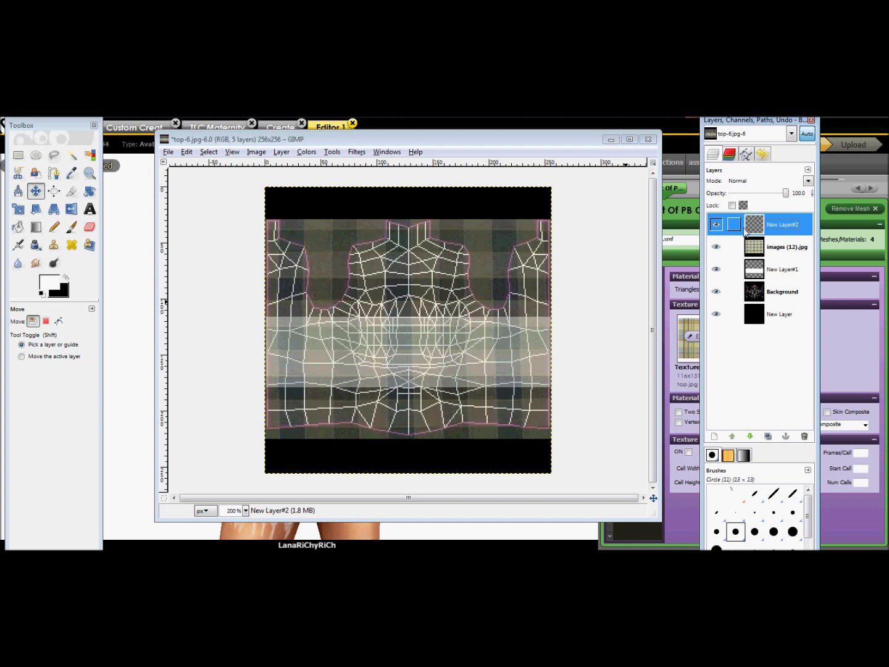
{"action": "left_click", "coordinate": [71, 228]}
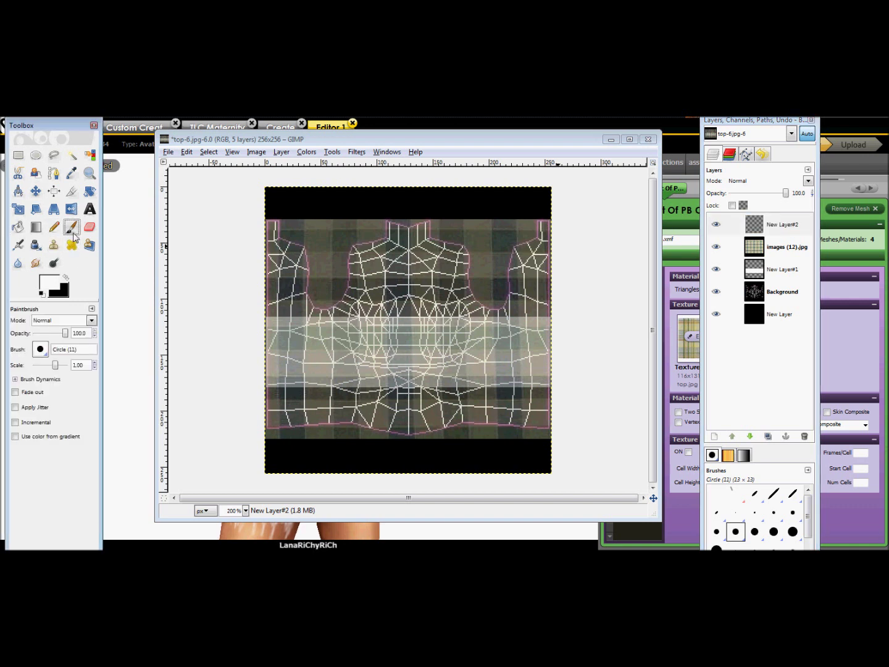
{"action": "left_click", "coordinate": [40, 349]}
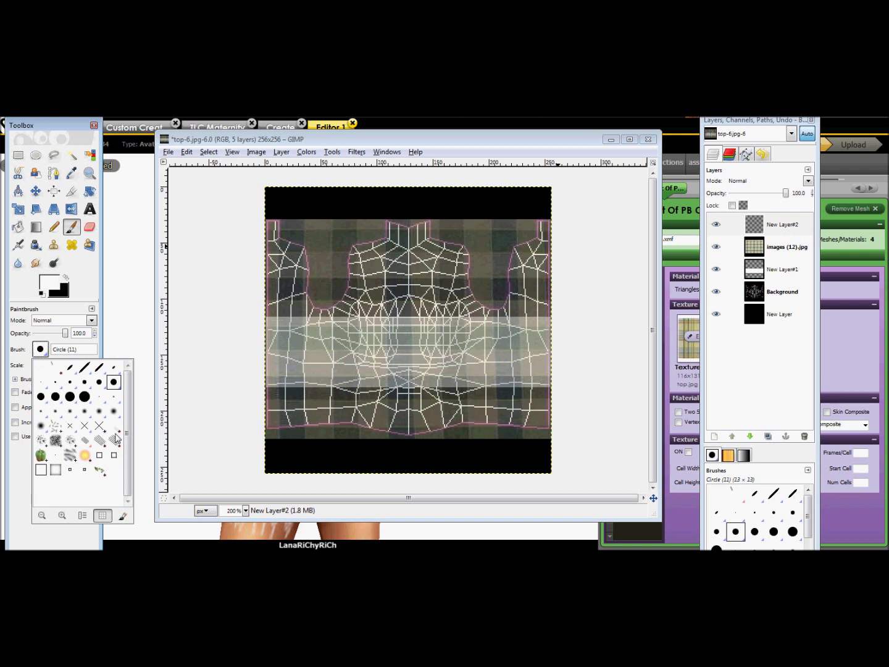
{"action": "left_click", "coordinate": [100, 411]}
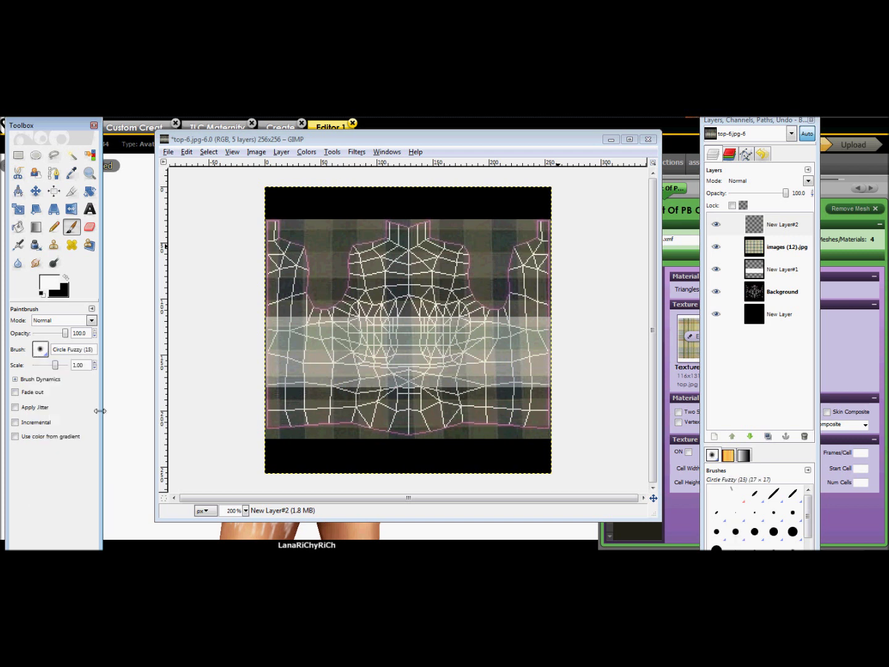
{"action": "left_click", "coordinate": [41, 349]}
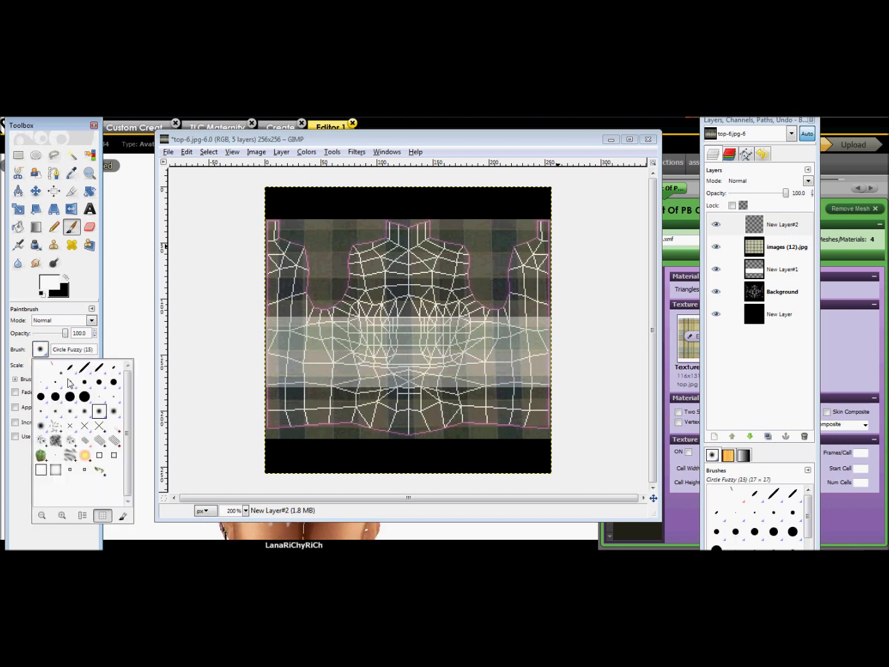
{"action": "left_click", "coordinate": [114, 411]}
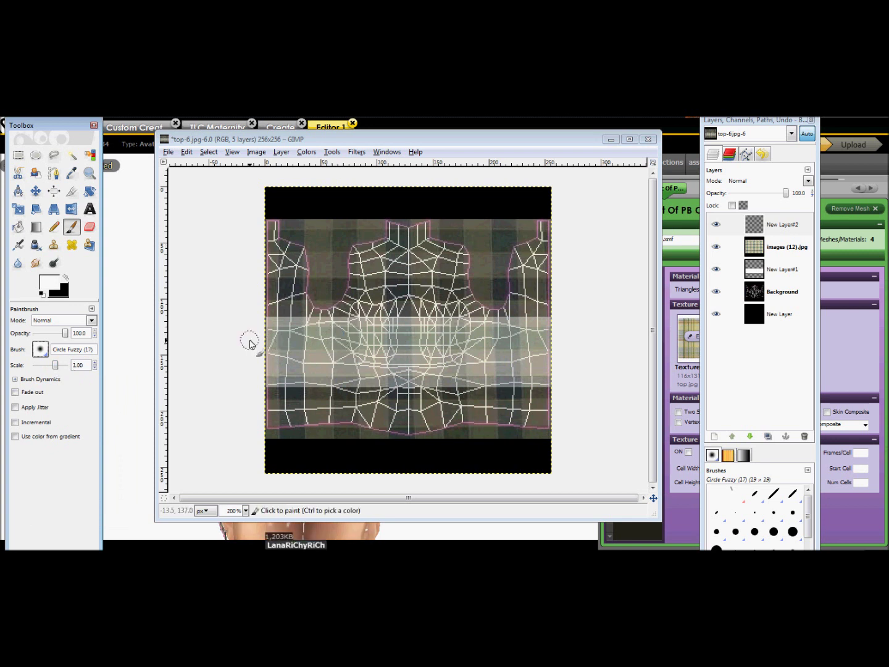
{"action": "left_click_drag", "start_coordinate": [58, 369], "coordinate": [56, 369]}
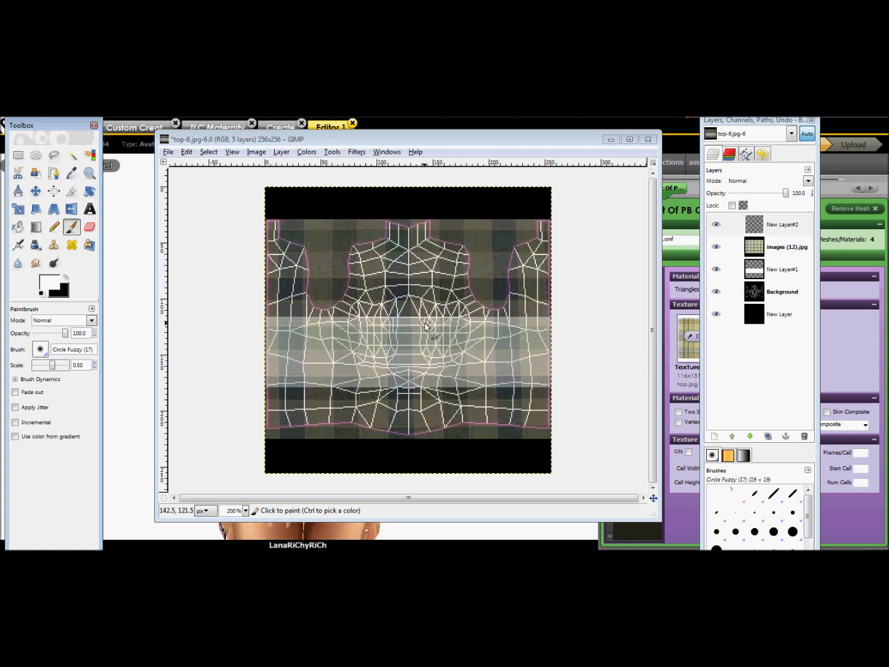
{"action": "mouse_move", "coordinate": [470, 326]}
{"action": "left_mouse_down"}
{"action": "mouse_move", "coordinate": [463, 349]}
{"action": "mouse_move", "coordinate": [428, 365]}
{"action": "left_mouse_up"}
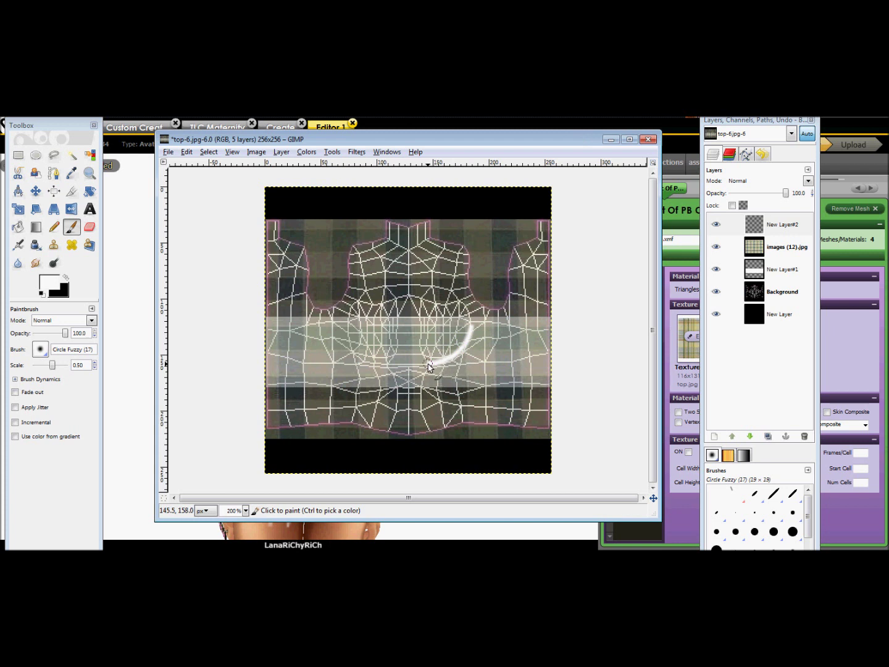
{"action": "left_click", "coordinate": [187, 152]}
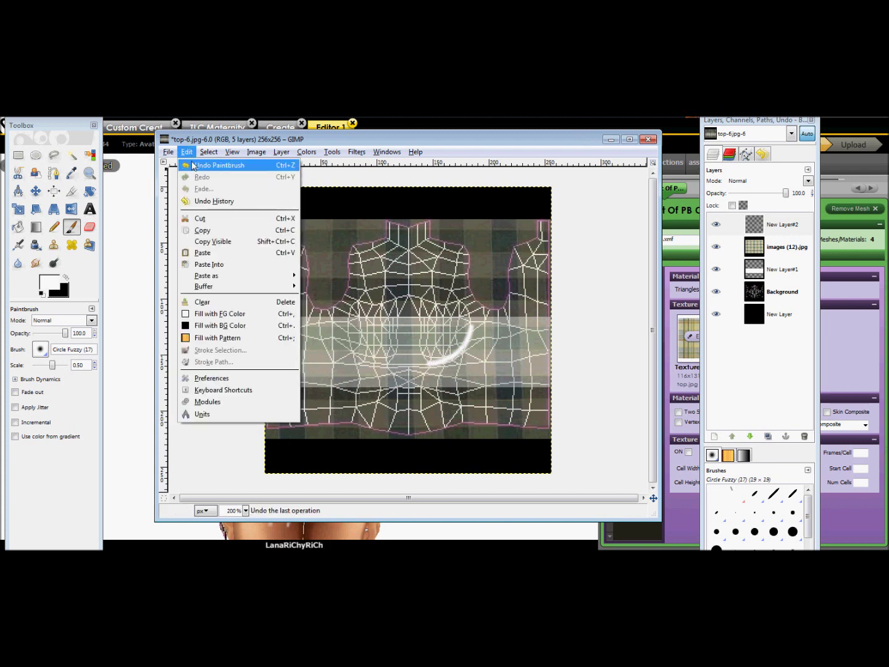
{"action": "left_click", "coordinate": [193, 166]}
Step: Paint white highlights on New Layer#2's right half: a curve under the bust, a patch inside it, and a wavy vertical side stroke
{"action": "left_click", "coordinate": [789, 230]}
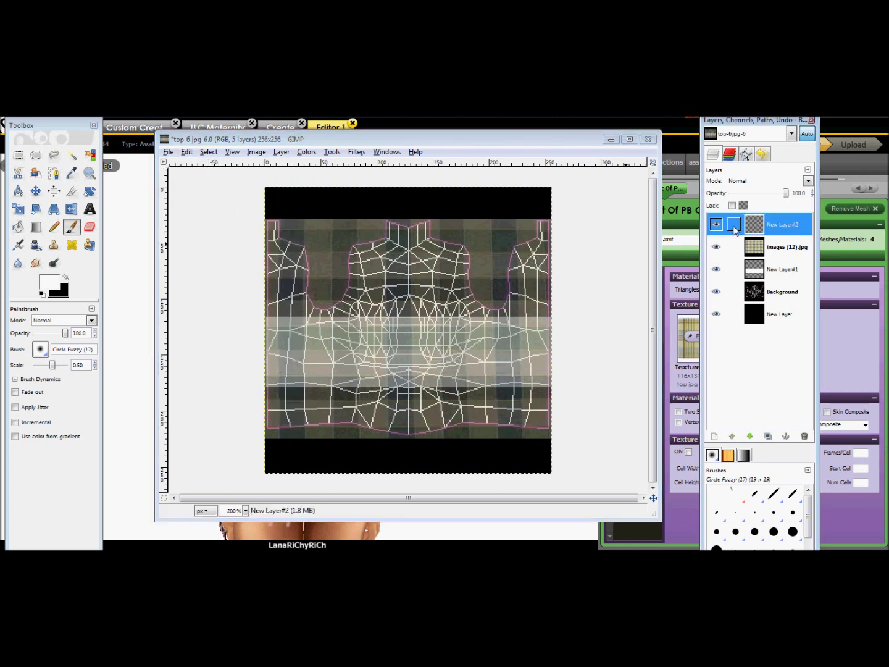
{"action": "left_click", "coordinate": [471, 338]}
{"action": "mouse_move", "coordinate": [469, 331]}
{"action": "left_mouse_down"}
{"action": "mouse_move", "coordinate": [460, 355]}
{"action": "mouse_move", "coordinate": [431, 368]}
{"action": "left_mouse_up"}
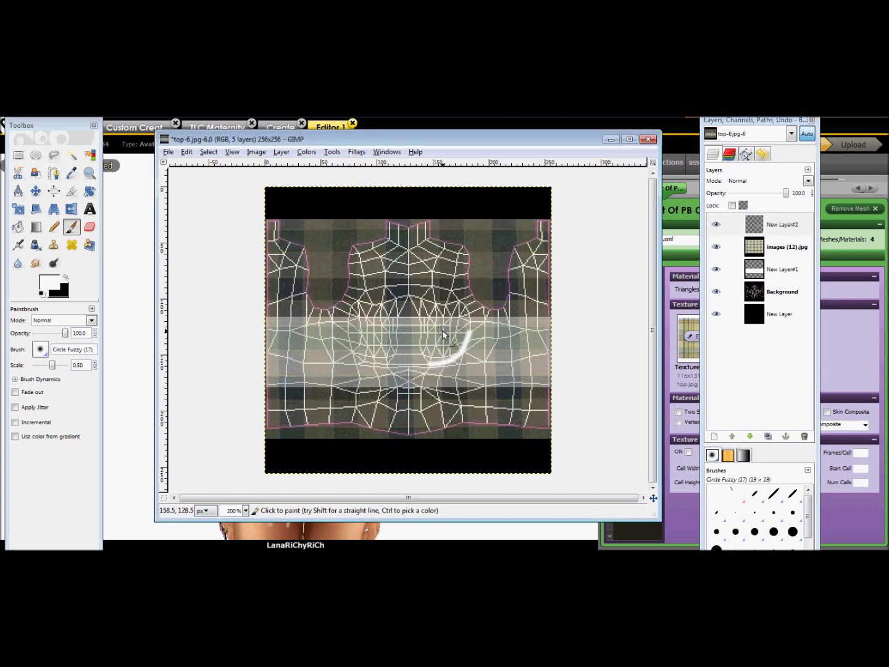
{"action": "left_click_drag", "start_coordinate": [428, 340], "coordinate": [448, 355]}
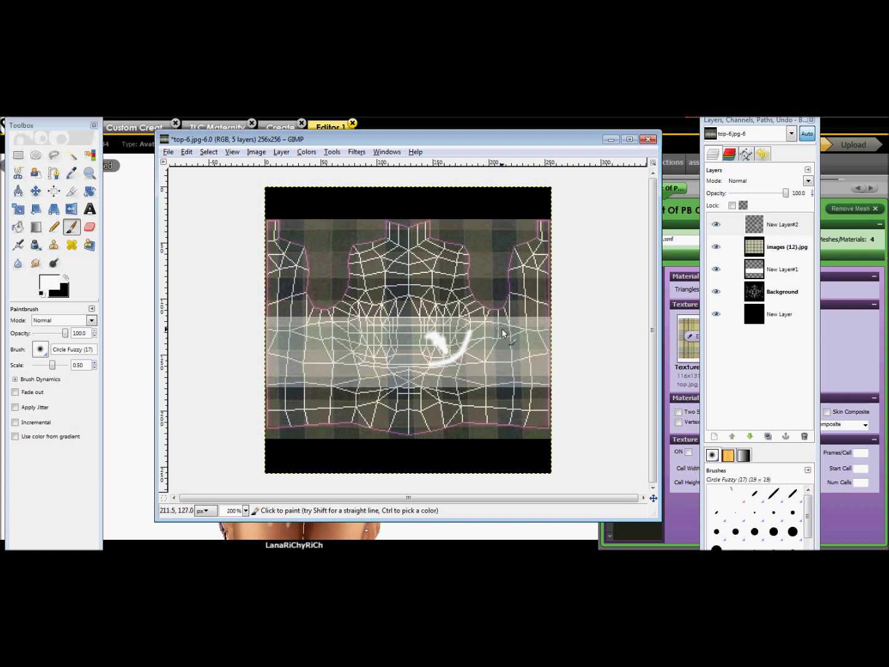
{"action": "left_click_drag", "start_coordinate": [506, 322], "coordinate": [508, 381]}
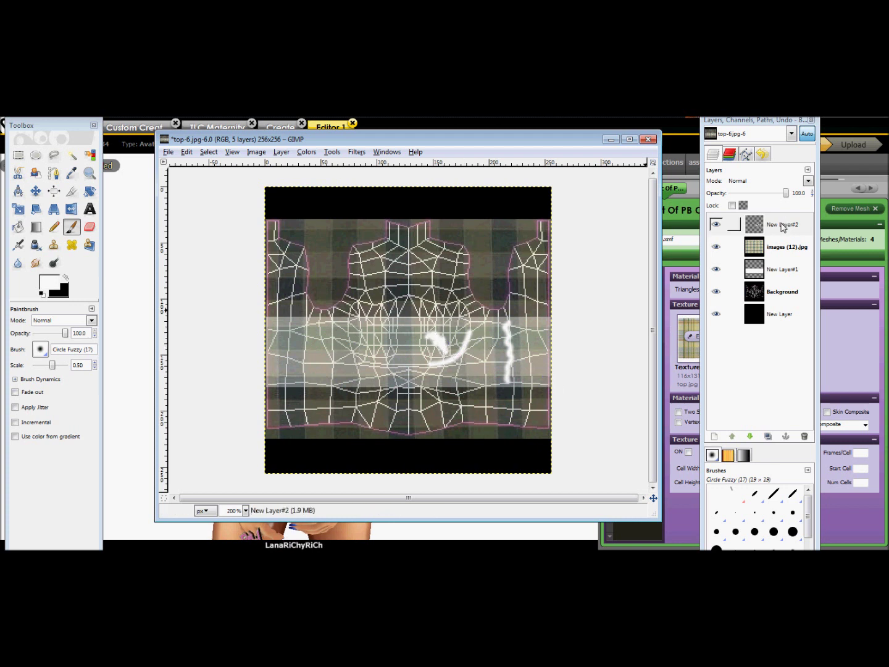
Step: Mirror the painted strokes with a horizontally flipped duplicate of New Layer#2, and merge the copy down into it
{"action": "left_click", "coordinate": [723, 229]}
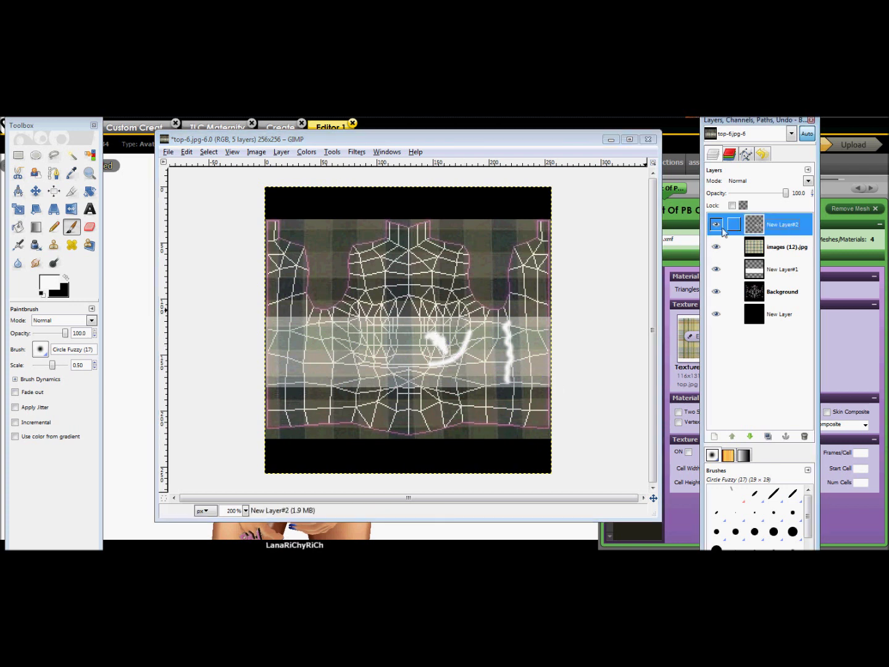
{"action": "left_click", "coordinate": [769, 437]}
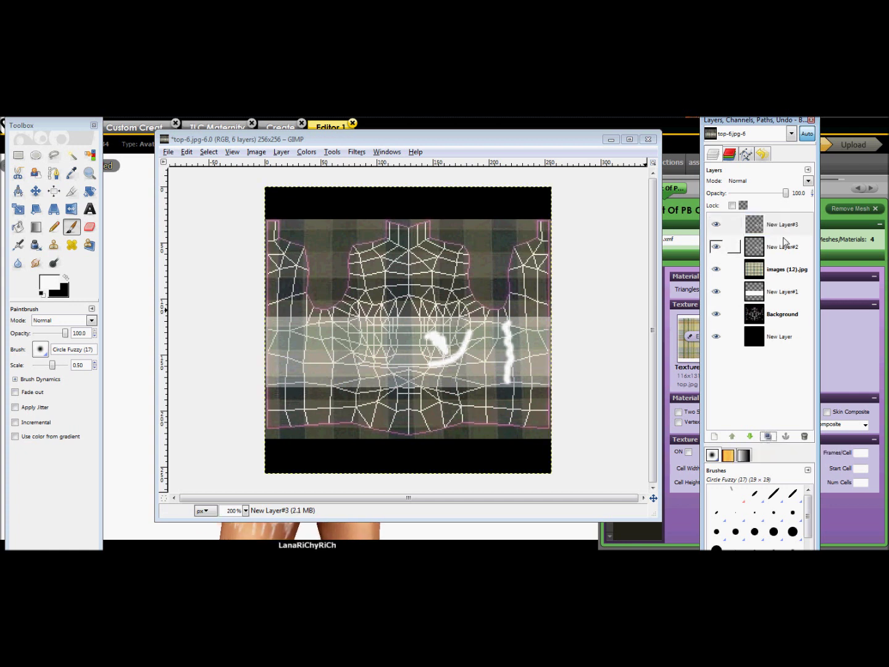
{"action": "left_click", "coordinate": [72, 210]}
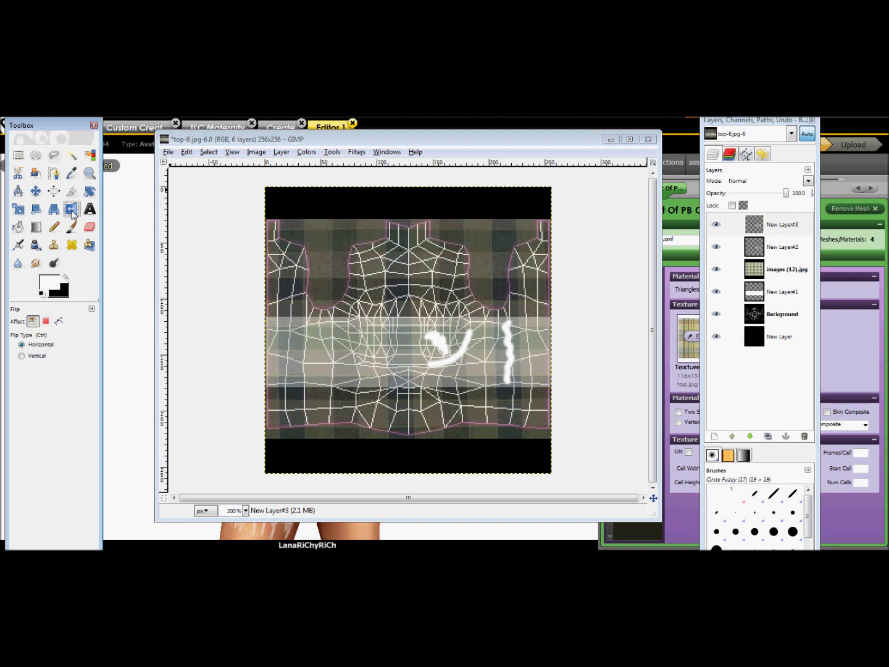
{"action": "left_click", "coordinate": [469, 355]}
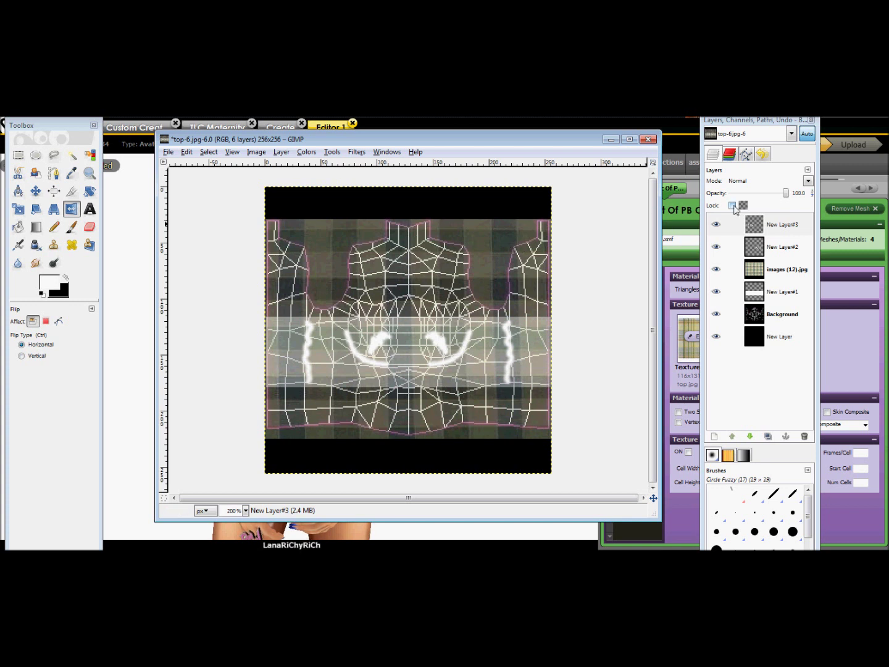
{"action": "right_click", "coordinate": [773, 226]}
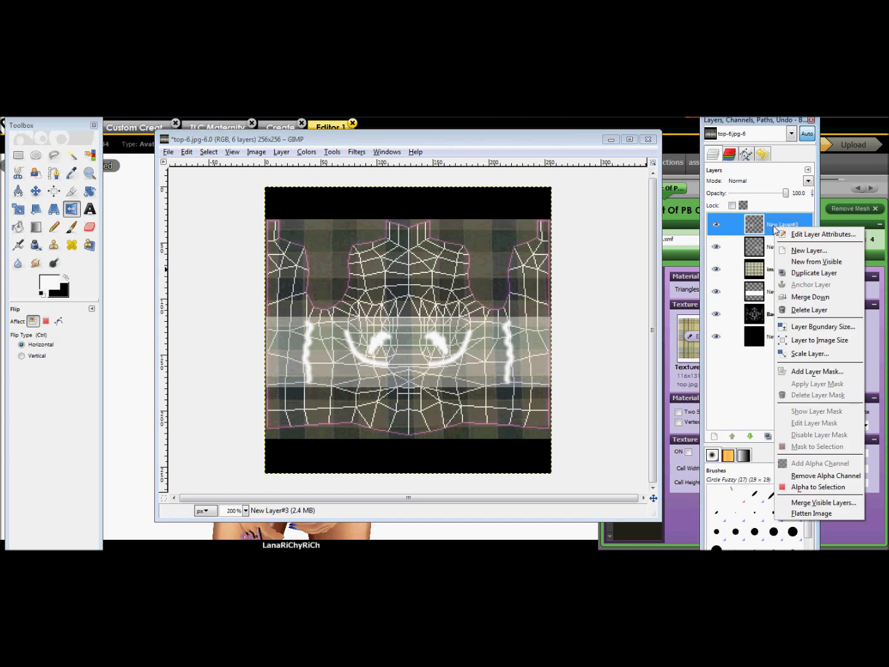
{"action": "left_click", "coordinate": [792, 299]}
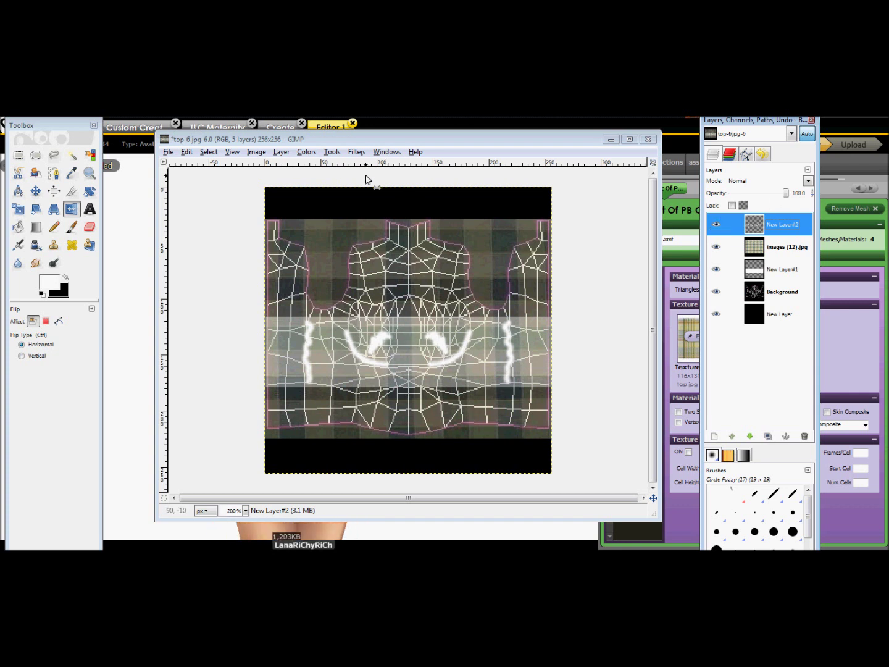
Step: Apply a Gaussian Blur with a 7.0 px horizontal and vertical radius to the white highlights on New Layer#2
{"action": "left_click", "coordinate": [356, 153]}
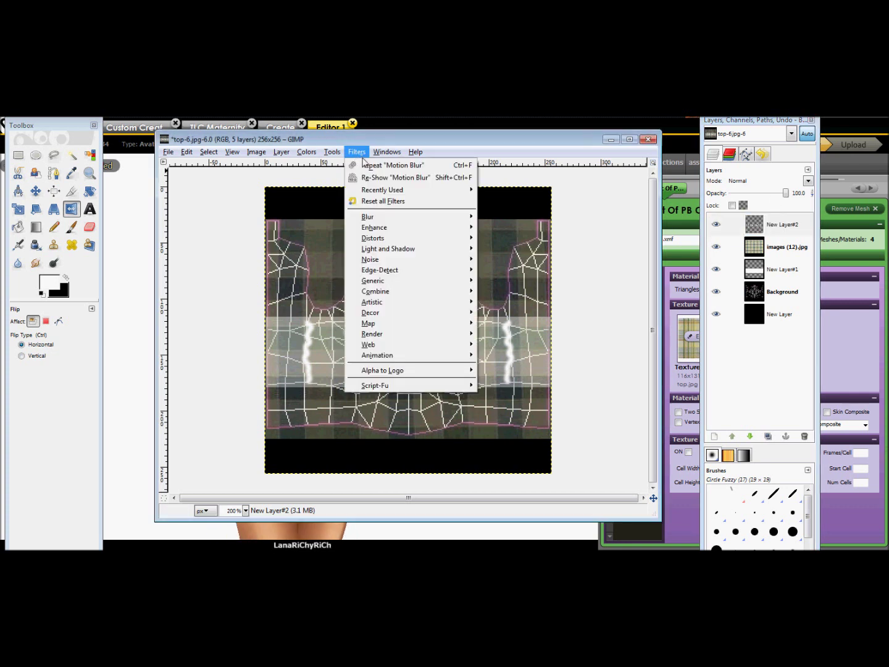
{"action": "mouse_move", "coordinate": [390, 221]}
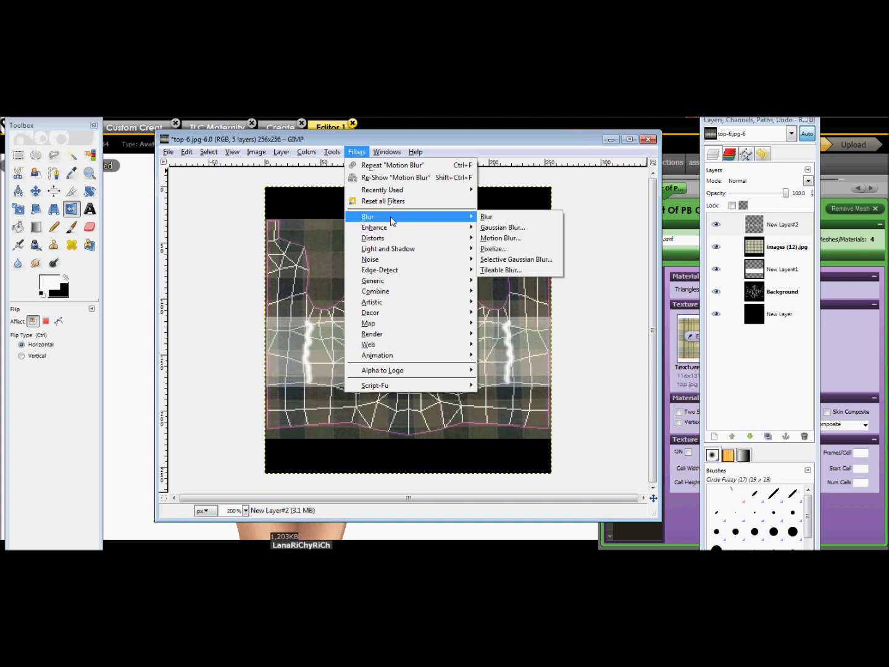
{"action": "left_click", "coordinate": [519, 230]}
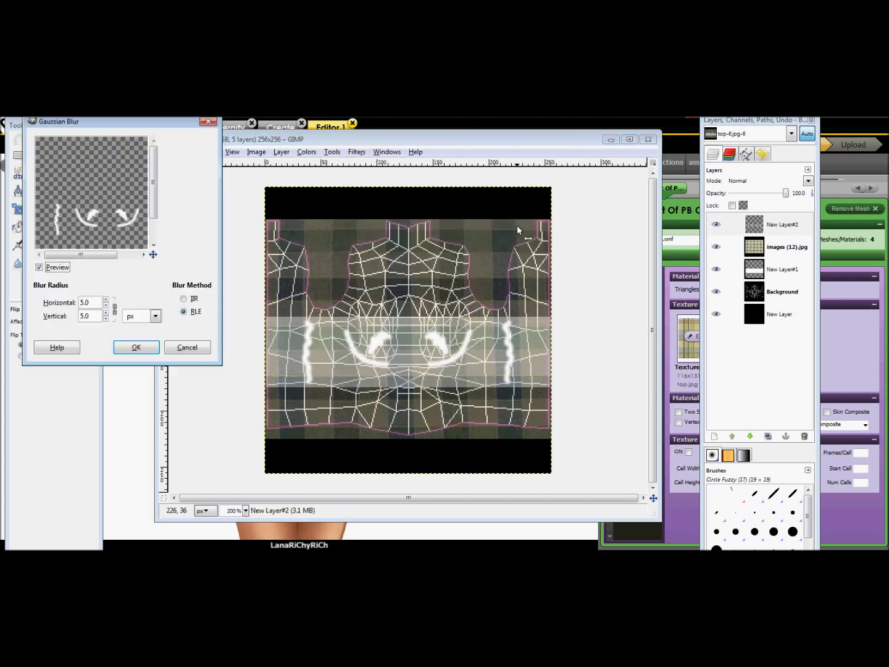
{"action": "left_click", "coordinate": [106, 299]}
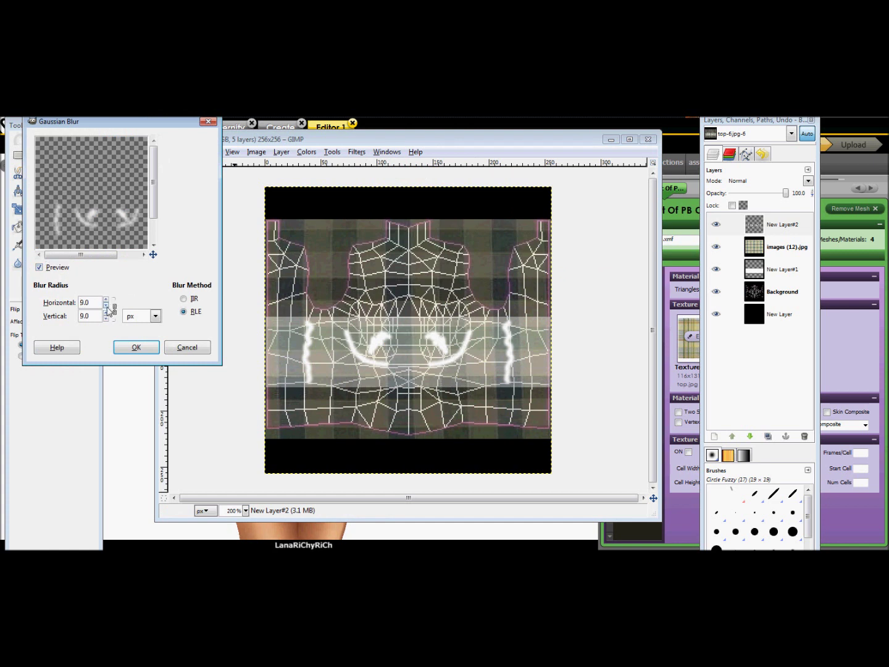
{"action": "left_click", "coordinate": [107, 305]}
{"action": "left_click", "coordinate": [107, 306]}
{"action": "left_click", "coordinate": [136, 347]}
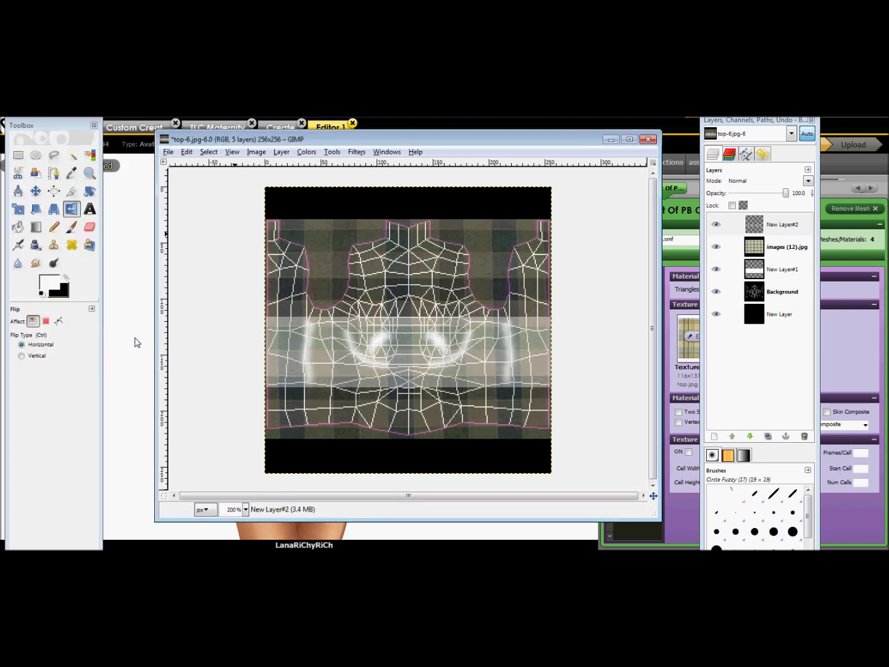
Step: Set the blend mode of New Layer#2 to Overlay
{"action": "left_click", "coordinate": [807, 181]}
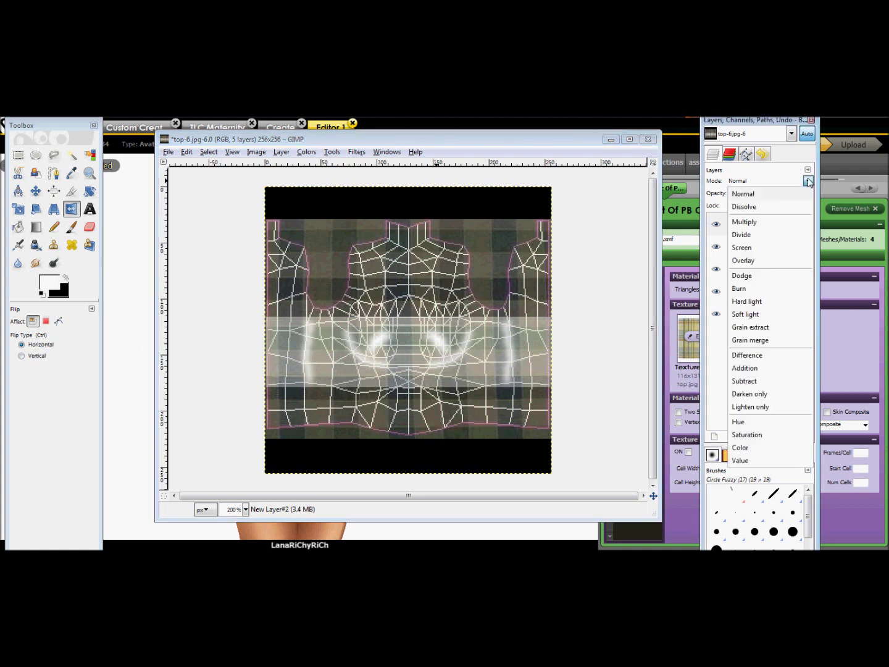
{"action": "left_click", "coordinate": [774, 261]}
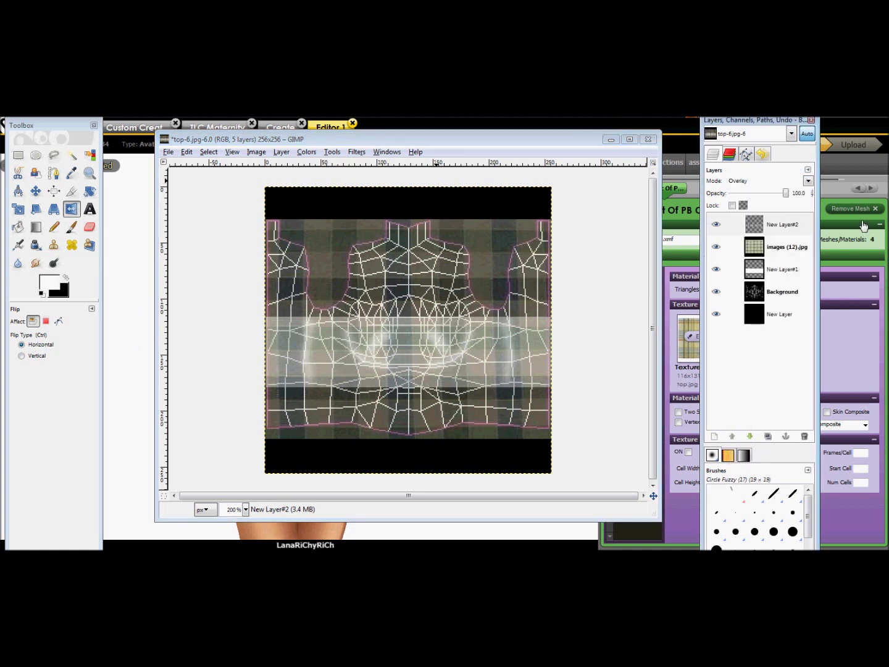
{"action": "left_click", "coordinate": [808, 181]}
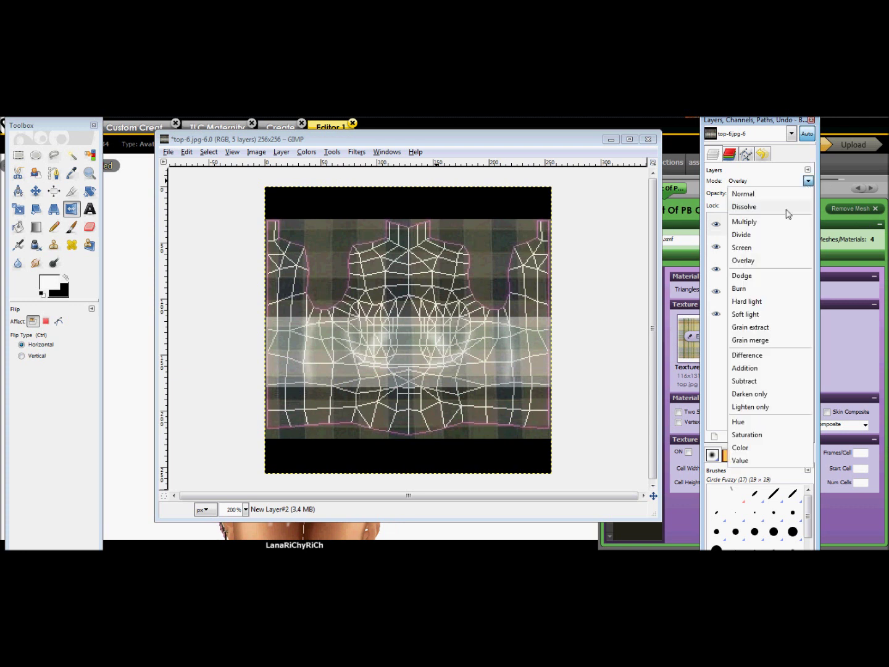
{"action": "left_click", "coordinate": [766, 260]}
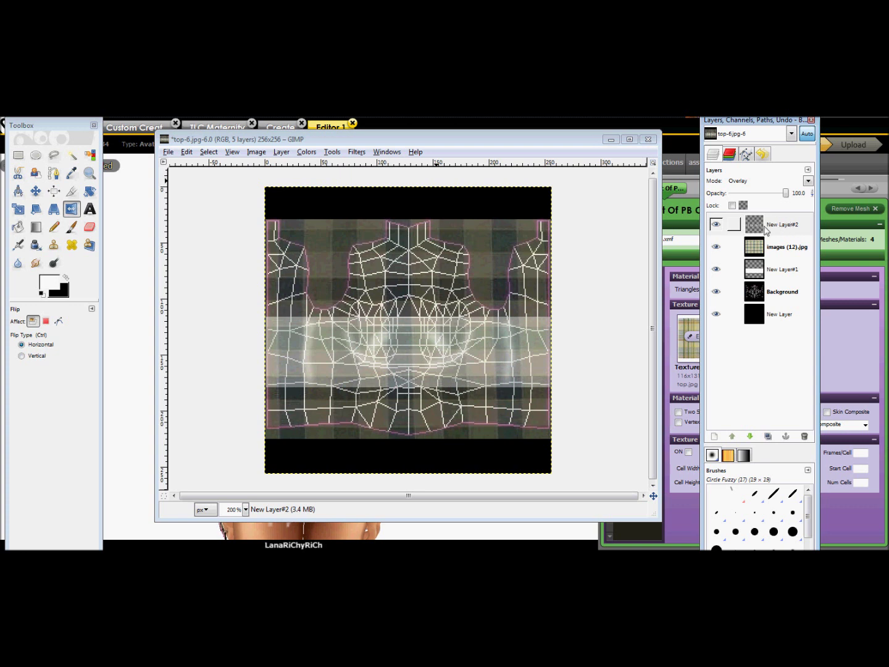
Step: Add a 256 × 256 px layer with transparency fill above New Layer#2 and select it
{"action": "left_click", "coordinate": [714, 436]}
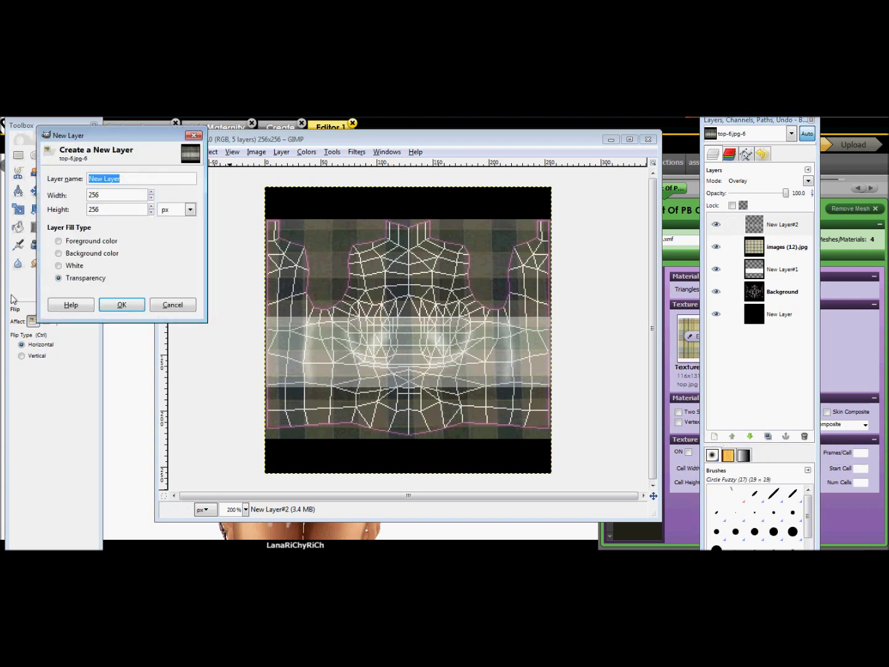
{"action": "left_click", "coordinate": [123, 304]}
{"action": "left_click", "coordinate": [775, 230]}
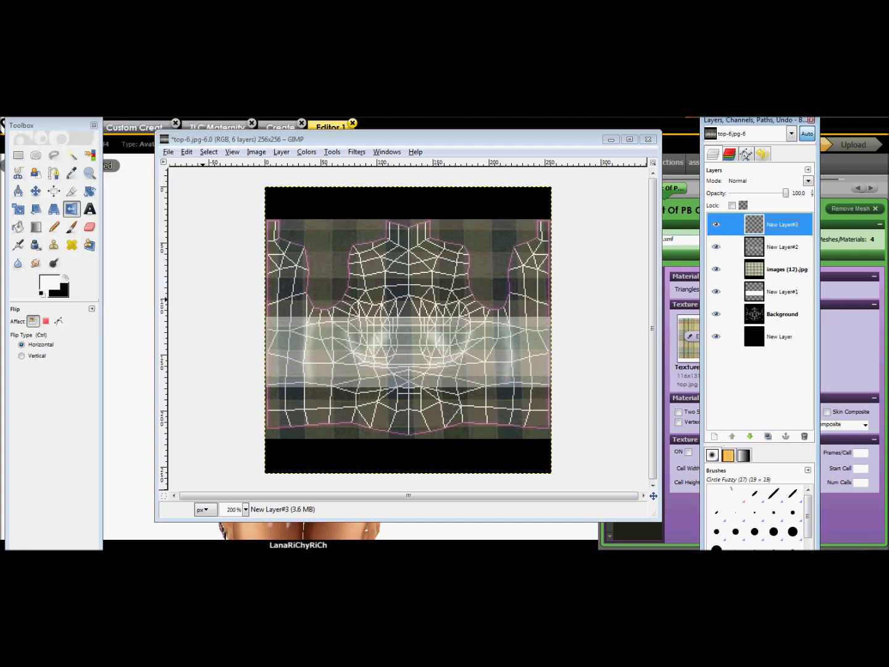
Step: Set up the Paintbrush with the Sand Dunes (AP) brush at scale 0.26
{"action": "left_click", "coordinate": [71, 226]}
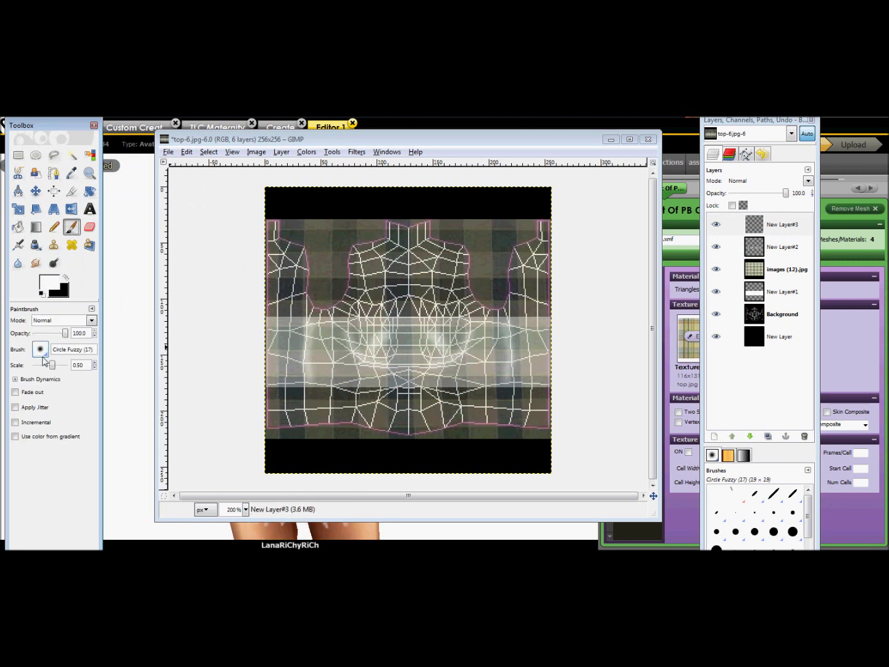
{"action": "left_click", "coordinate": [41, 349]}
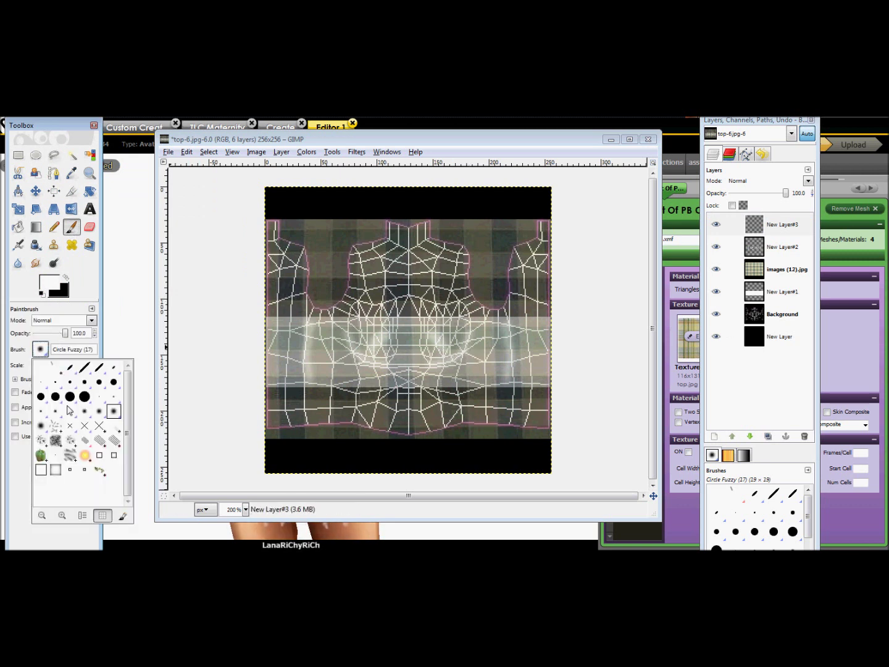
{"action": "left_click", "coordinate": [71, 456]}
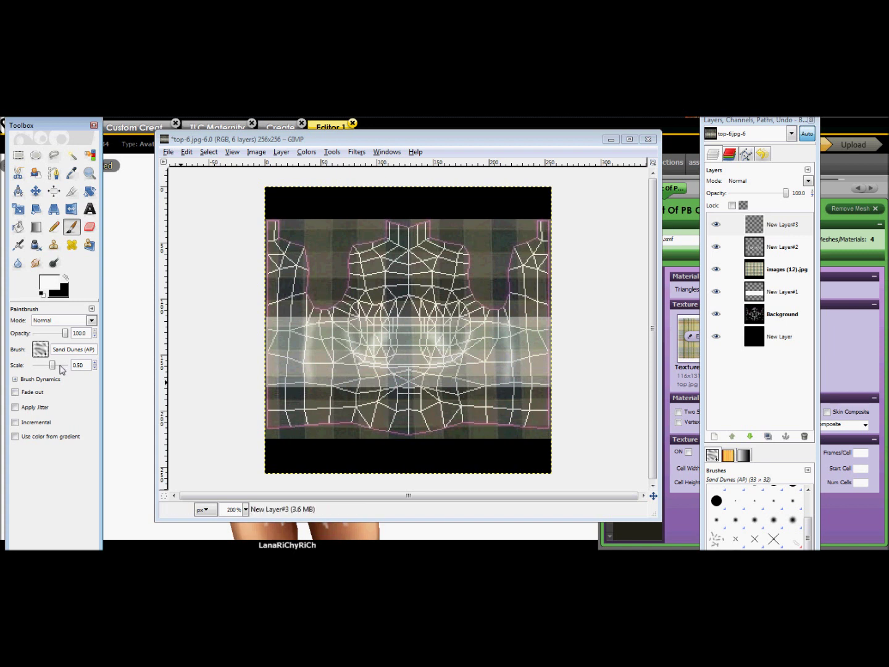
{"action": "left_click_drag", "start_coordinate": [53, 367], "coordinate": [48, 368]}
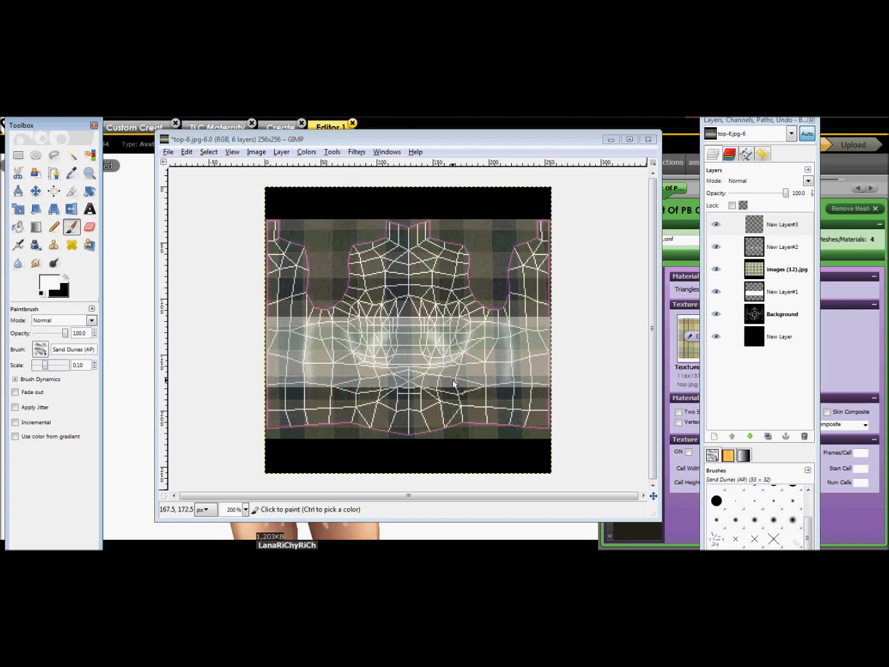
{"action": "left_click_drag", "start_coordinate": [44, 366], "coordinate": [50, 365]}
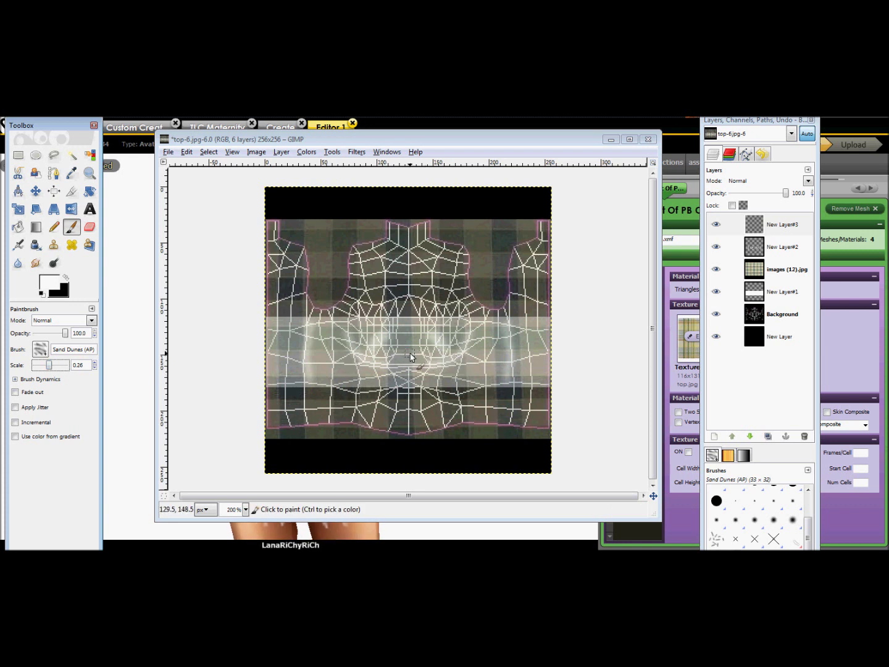
Step: Paint white vertical strokes on New Layer#3 down the center of the top, from below the bust to the hem
{"action": "left_click_drag", "start_coordinate": [409, 364], "coordinate": [411, 436]}
{"action": "left_click_drag", "start_coordinate": [401, 384], "coordinate": [408, 432]}
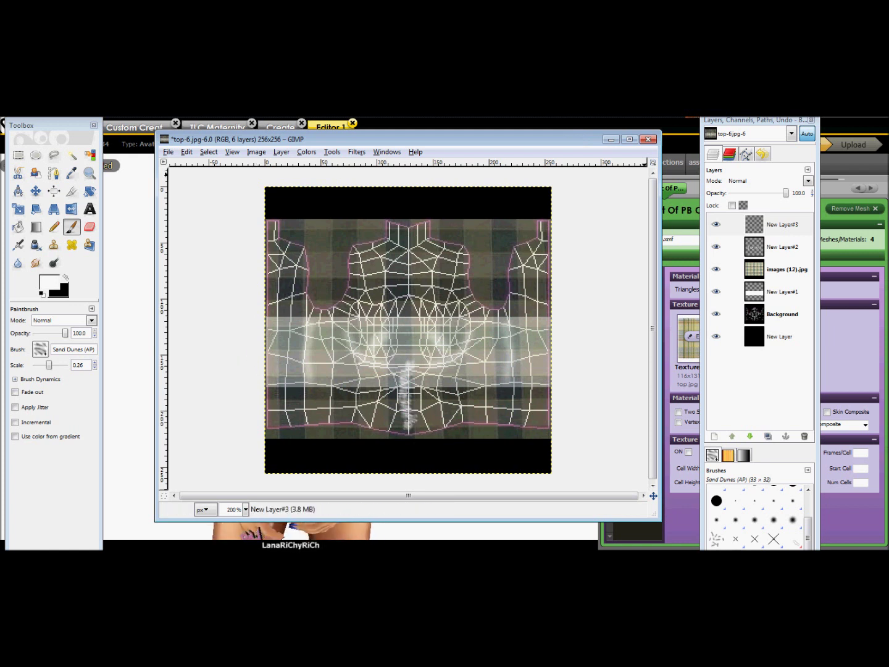
{"action": "left_click", "coordinate": [790, 187]}
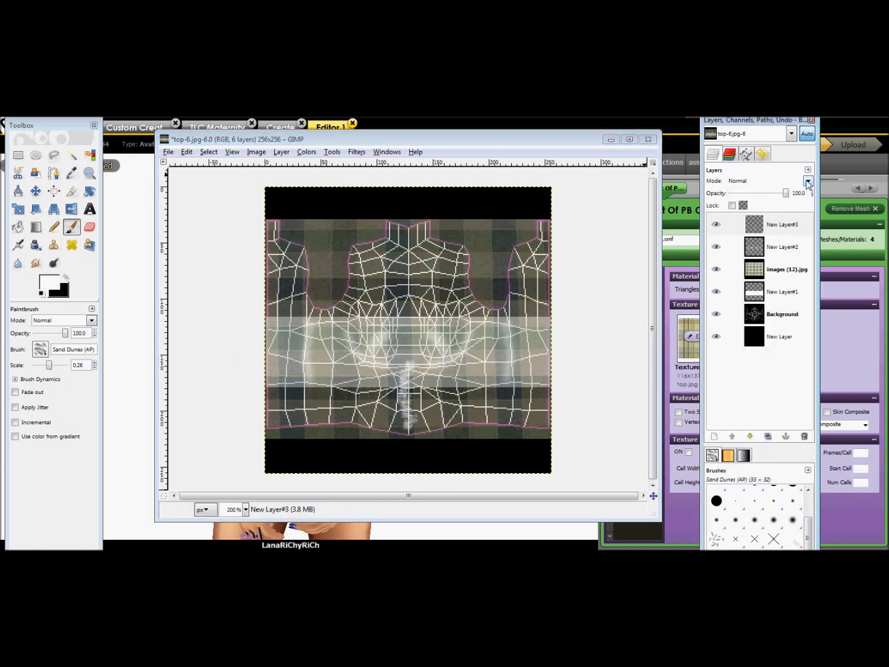
Step: Apply a 7.0 px Gaussian Blur to New Layer#3's center strokes and set the layer's blend mode to Overlay
{"action": "left_click", "coordinate": [356, 152]}
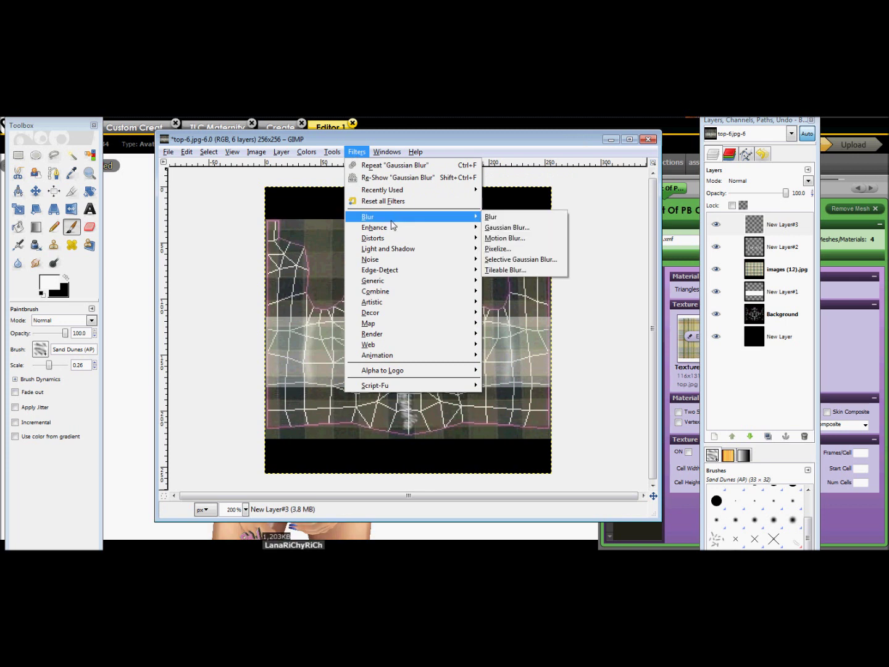
{"action": "mouse_move", "coordinate": [418, 219]}
{"action": "left_click", "coordinate": [513, 229]}
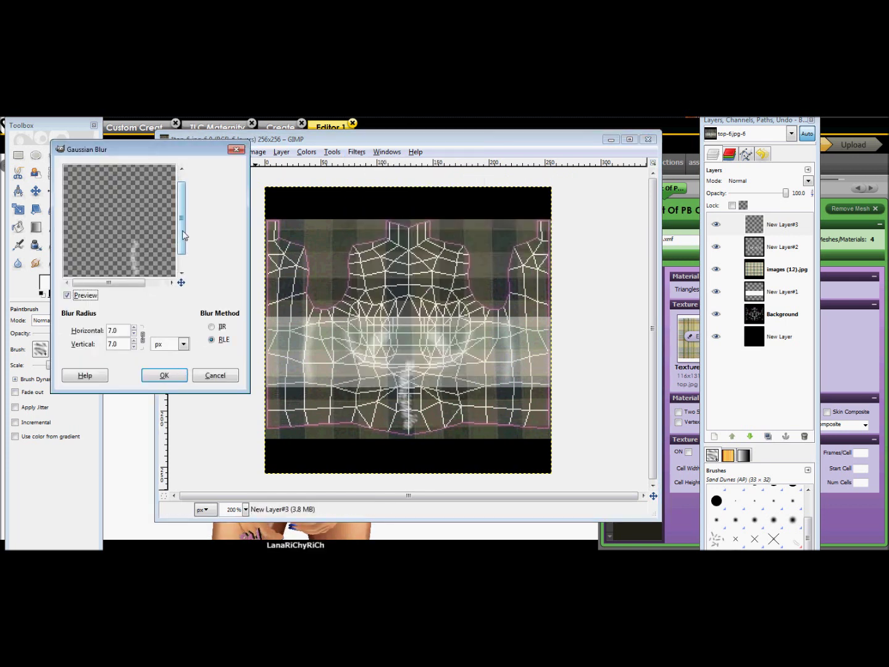
{"action": "left_click", "coordinate": [168, 377]}
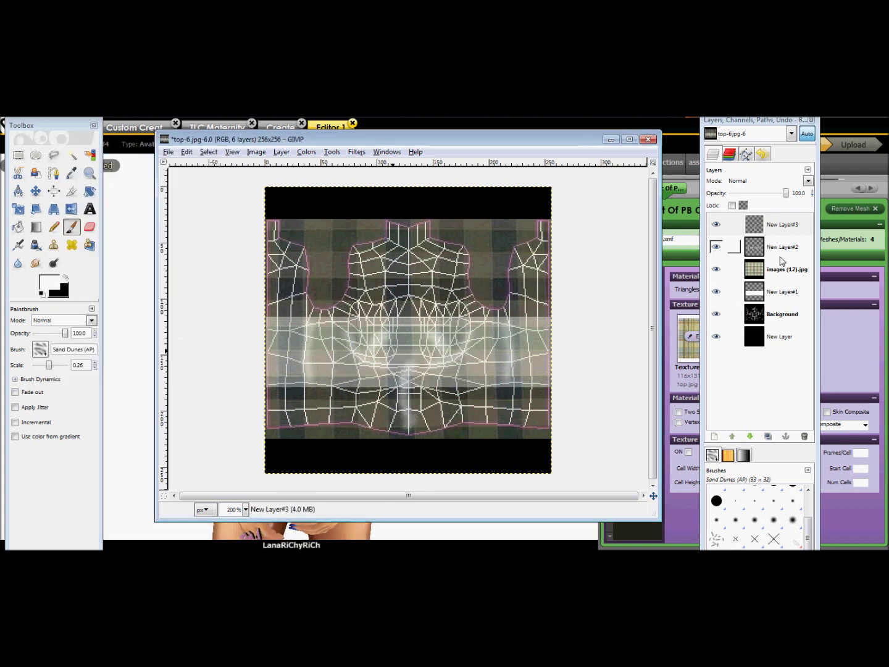
{"action": "left_click", "coordinate": [808, 181]}
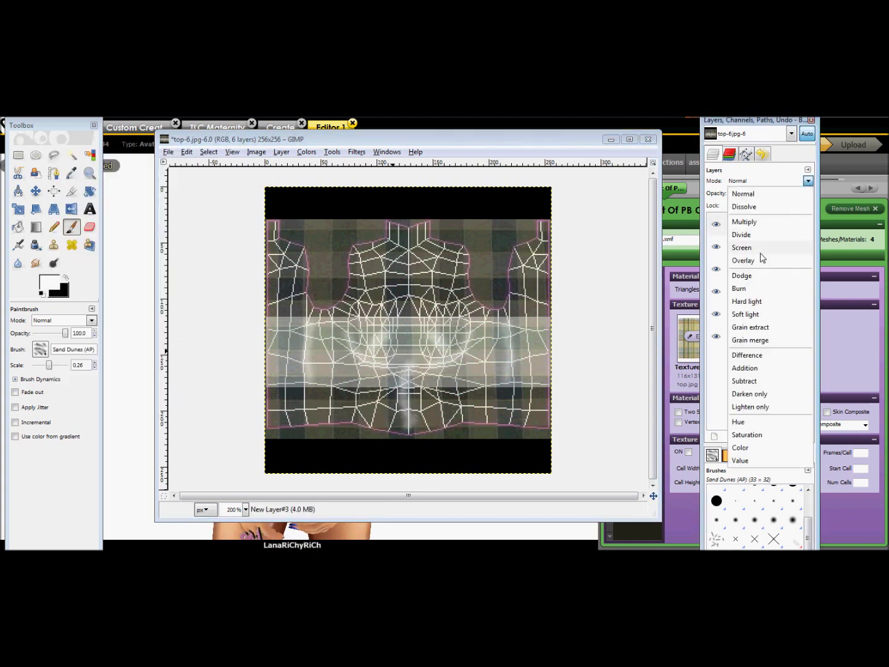
{"action": "left_click", "coordinate": [760, 259]}
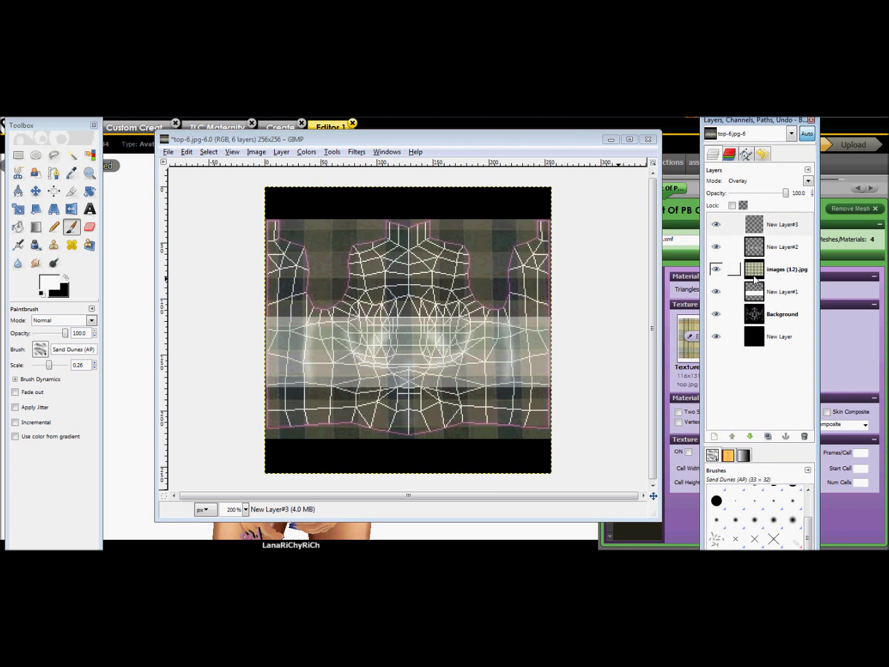
Step: Select the plaid layer images (12).jpg and raise its opacity to 100
{"action": "left_click", "coordinate": [778, 270]}
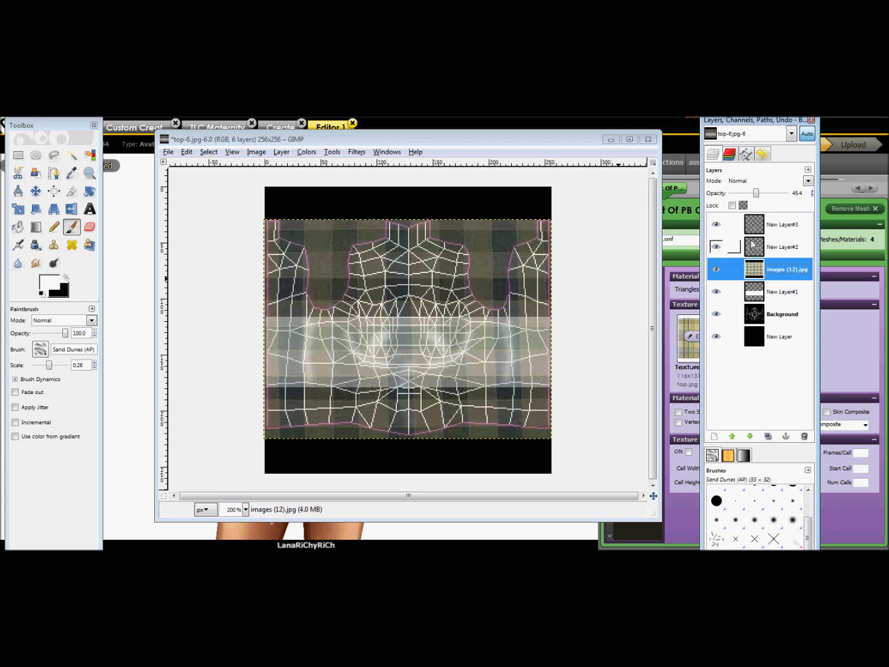
{"action": "left_click_drag", "start_coordinate": [758, 193], "coordinate": [800, 198]}
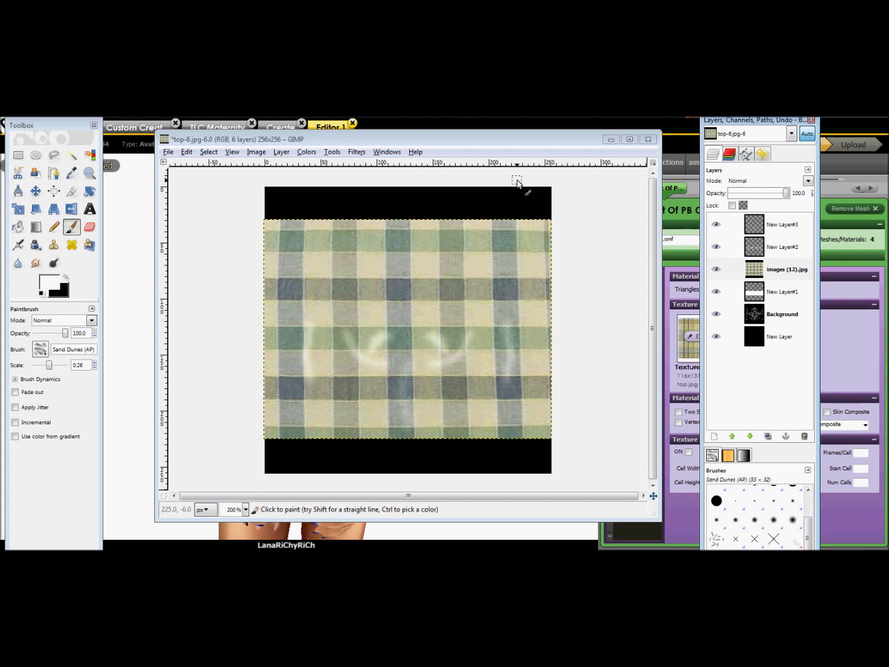
Step: Try the Clothify filter on the plaid layer with blur X and Y 9, azimuth 308.3, elevation 76.7 and depth 3
{"action": "left_click", "coordinate": [357, 153]}
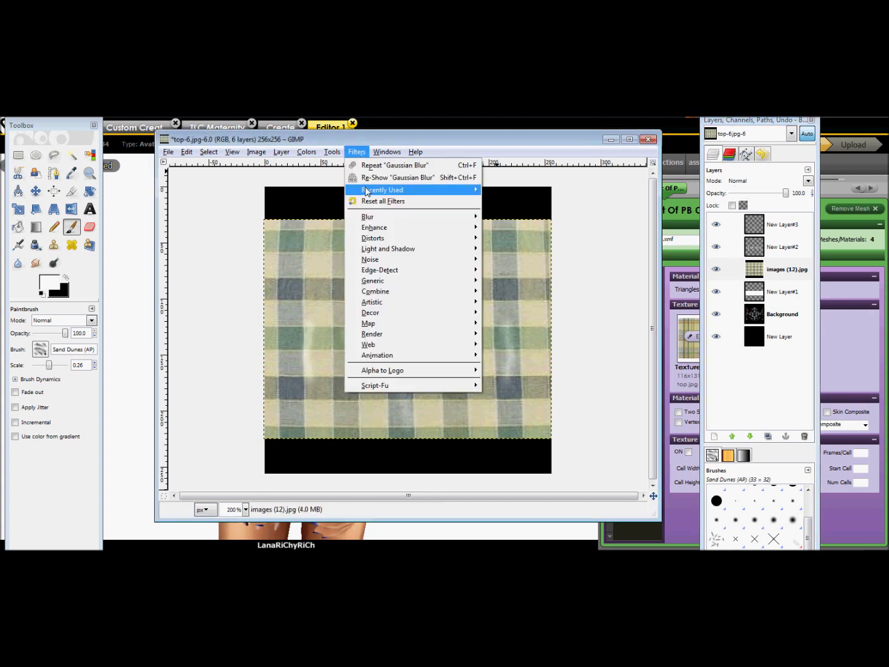
{"action": "mouse_move", "coordinate": [376, 305]}
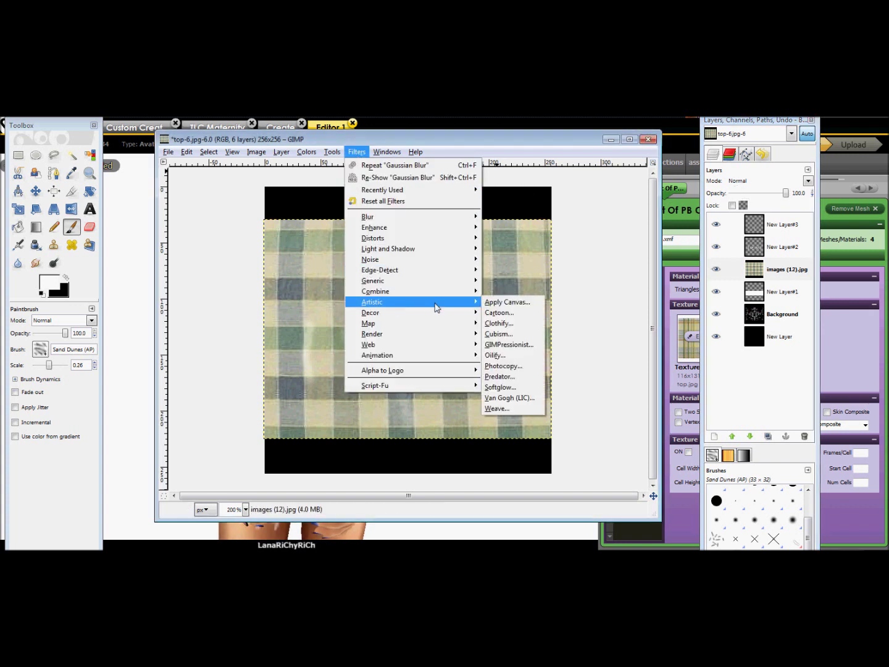
{"action": "left_click", "coordinate": [517, 324]}
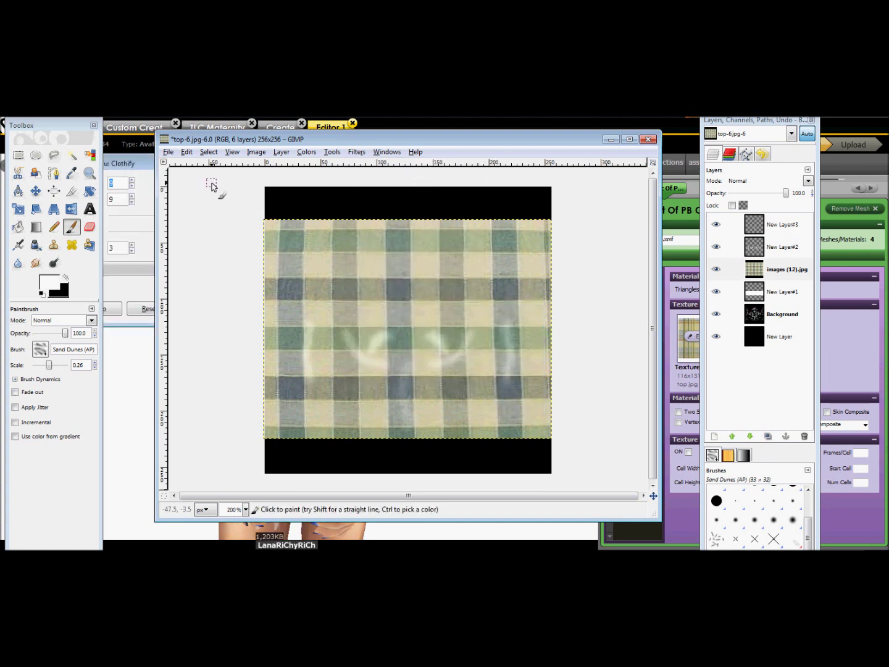
{"action": "left_click", "coordinate": [126, 166]}
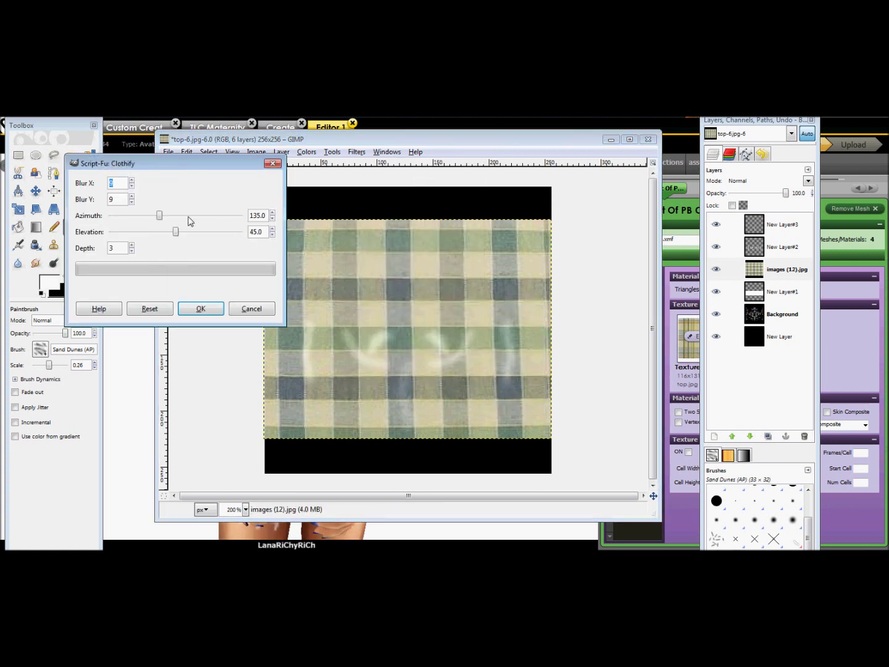
{"action": "left_click_drag", "start_coordinate": [160, 215], "coordinate": [217, 238]}
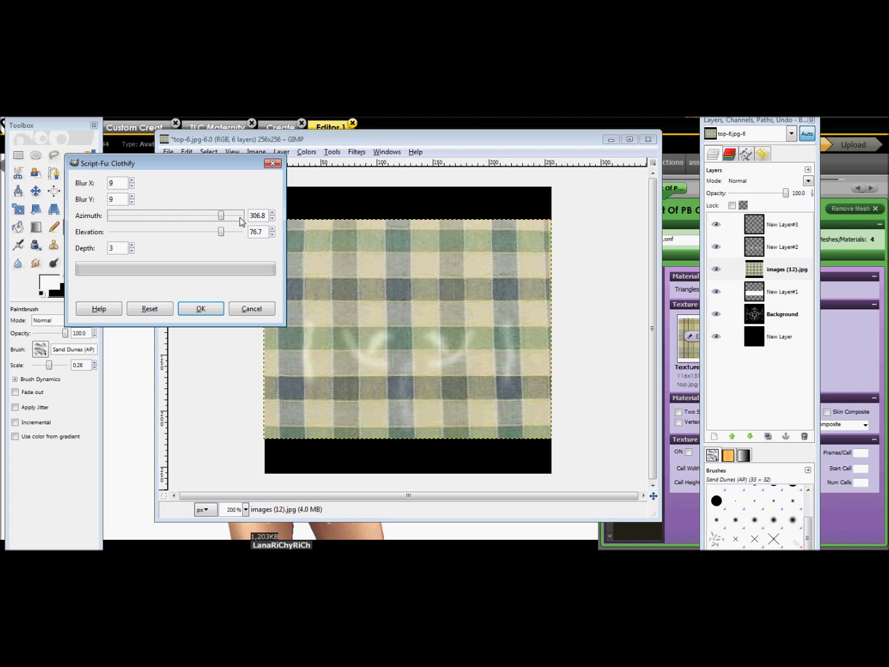
{"action": "mouse_move", "coordinate": [221, 217]}
{"action": "left_mouse_down"}
{"action": "mouse_move", "coordinate": [119, 220]}
{"action": "mouse_move", "coordinate": [232, 221]}
{"action": "mouse_move", "coordinate": [222, 225]}
{"action": "left_mouse_up"}
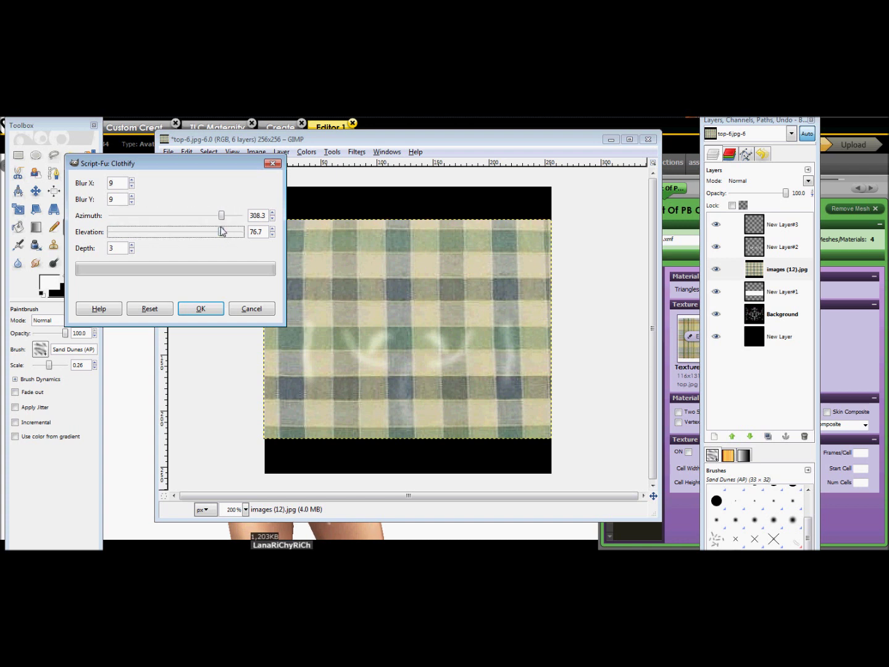
{"action": "left_click", "coordinate": [132, 251]}
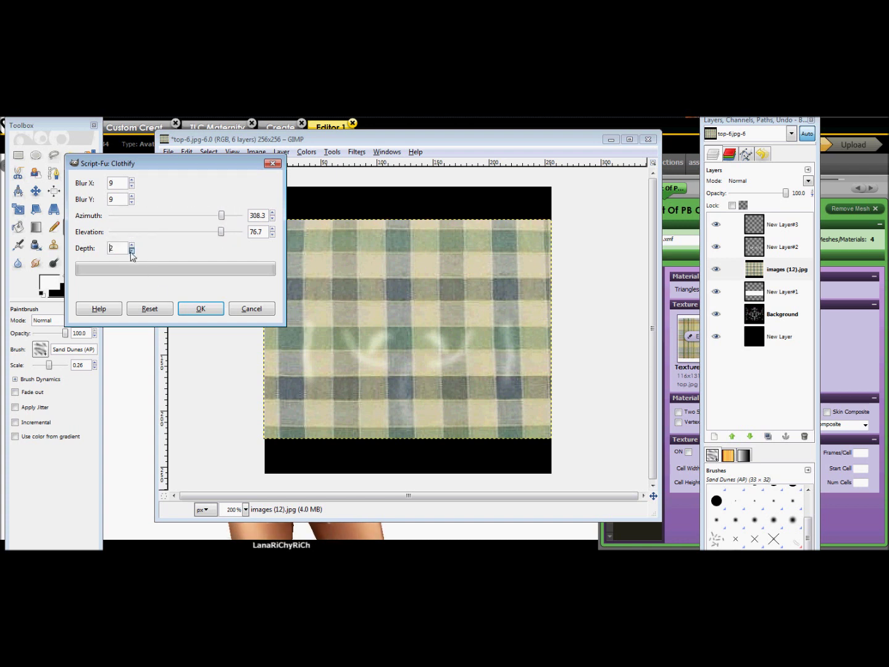
{"action": "left_click", "coordinate": [131, 245]}
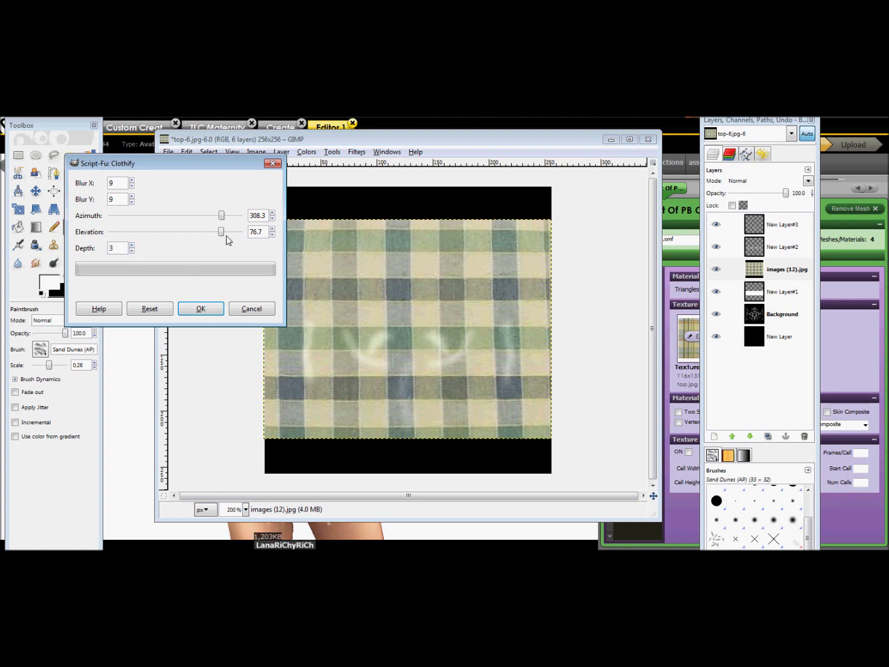
{"action": "left_click", "coordinate": [211, 310]}
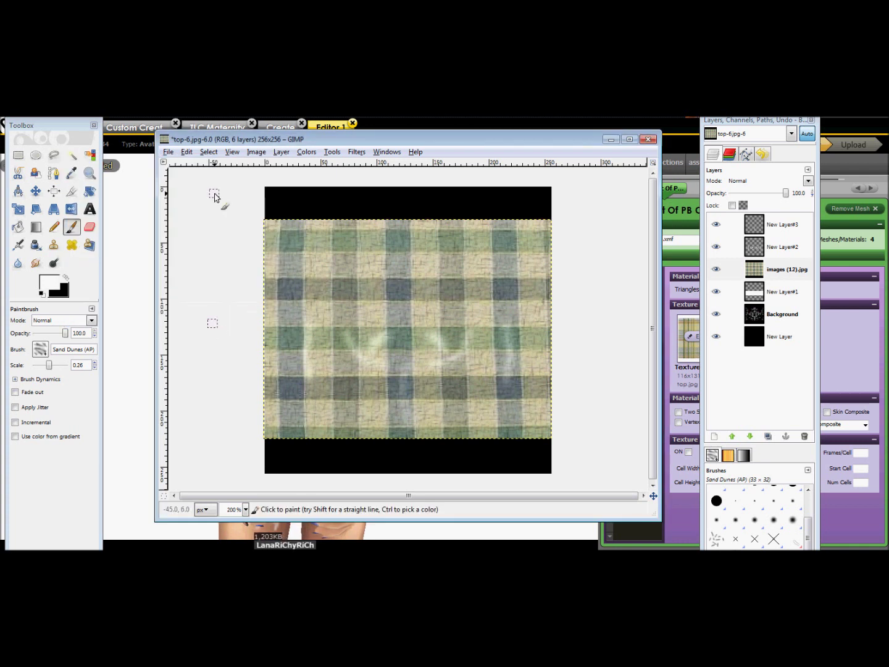
Step: Undo the last Clothify result and reapply Clothify to the plaid layer with blur X and Y 9, azimuth 317.7, elevation 78.7 and depth 1
{"action": "left_click", "coordinate": [186, 152]}
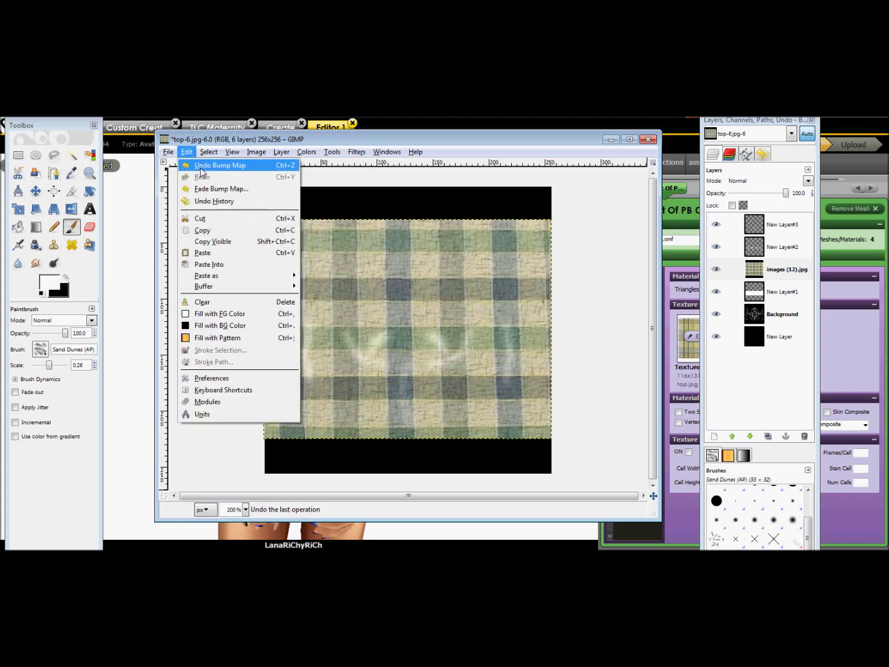
{"action": "left_click", "coordinate": [201, 168]}
{"action": "left_click", "coordinate": [355, 152]}
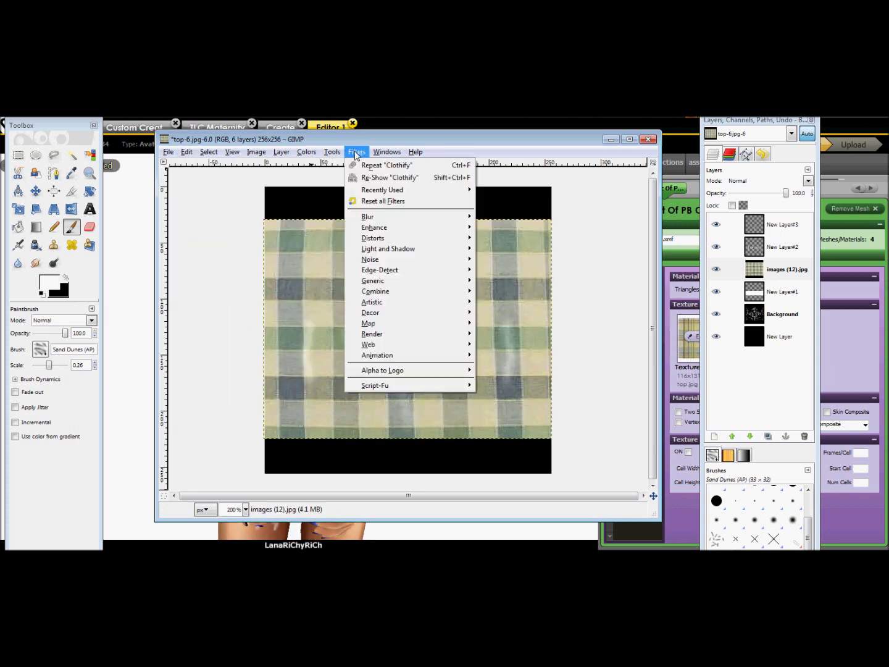
{"action": "mouse_move", "coordinate": [402, 304]}
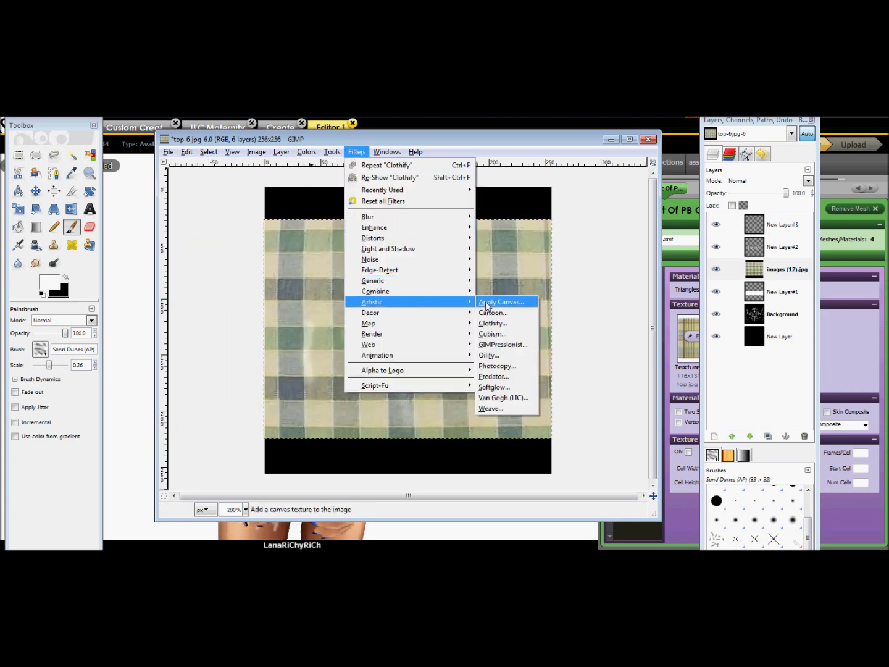
{"action": "left_click", "coordinate": [506, 328]}
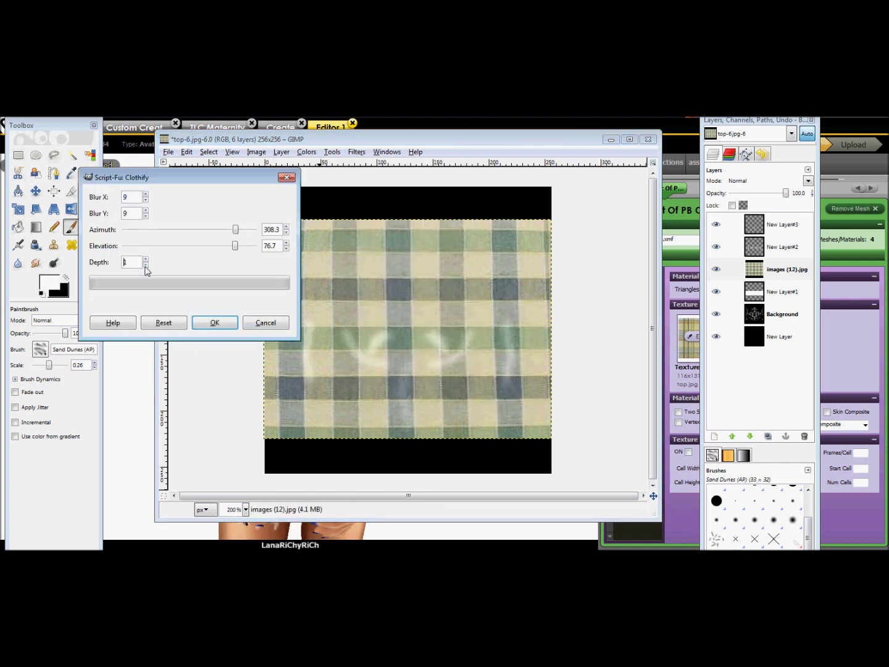
{"action": "left_click", "coordinate": [237, 231]}
{"action": "left_click_drag", "start_coordinate": [237, 232], "coordinate": [240, 249]}
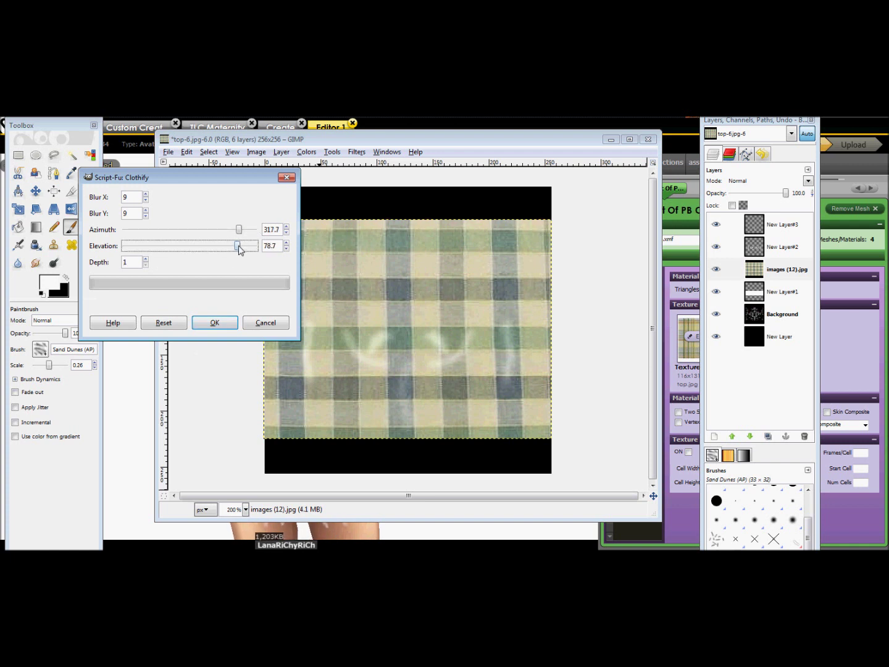
{"action": "left_click", "coordinate": [216, 322]}
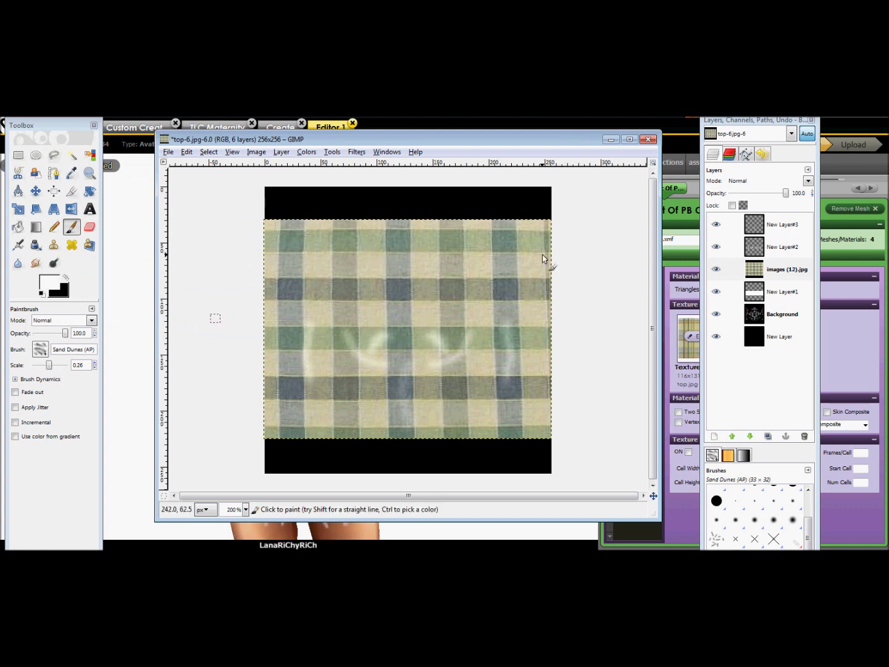
Step: Hide the Background layer, save the image as top-688.jpg in the CLOTHES folder under Pictures, and minimize the image window
{"action": "left_click", "coordinate": [717, 315]}
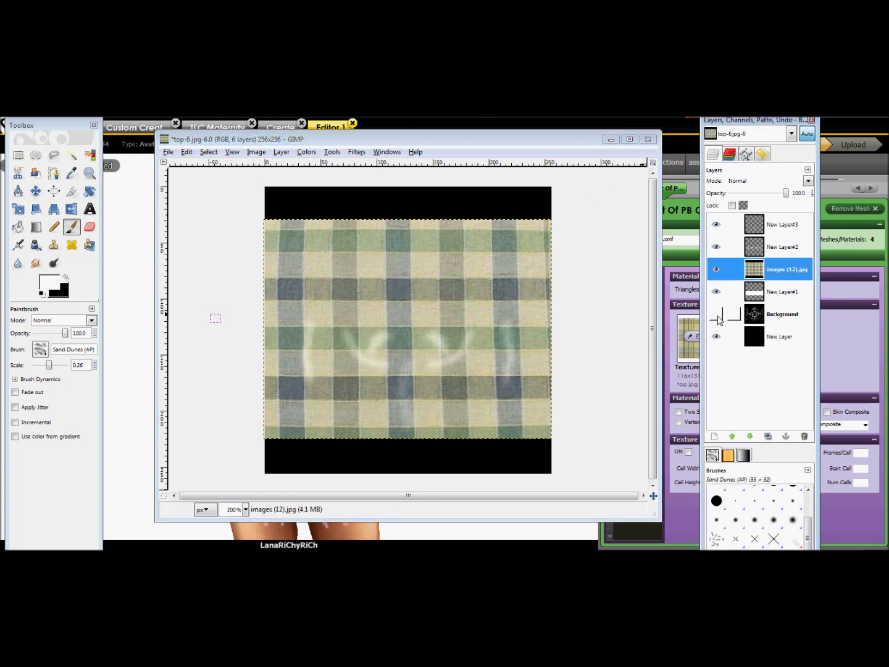
{"action": "left_click", "coordinate": [167, 153]}
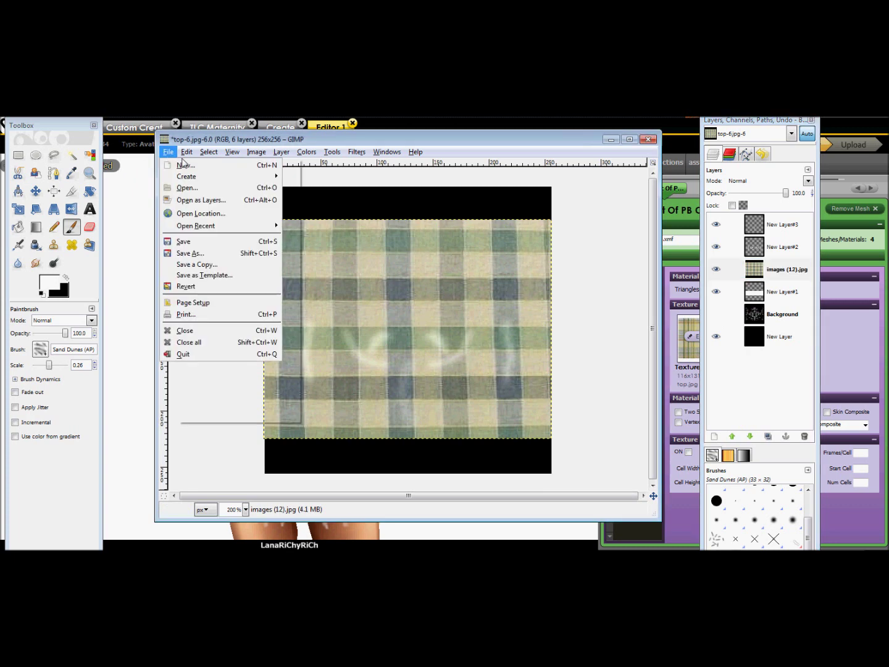
{"action": "left_click", "coordinate": [192, 253]}
{"action": "left_click", "coordinate": [365, 199]}
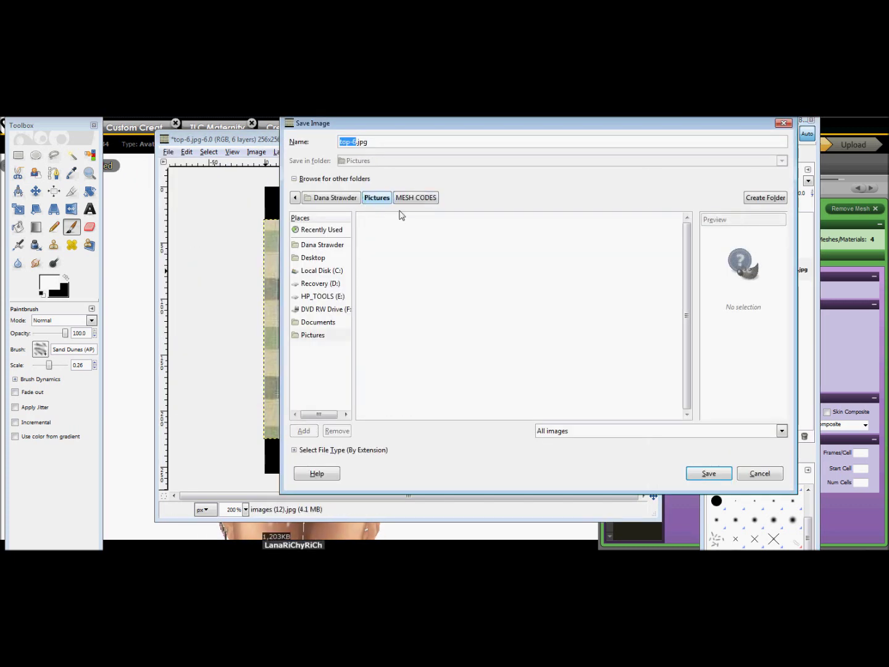
{"action": "scroll", "coordinate": [395, 271], "scroll_direction": "up", "scroll_amount": 1}
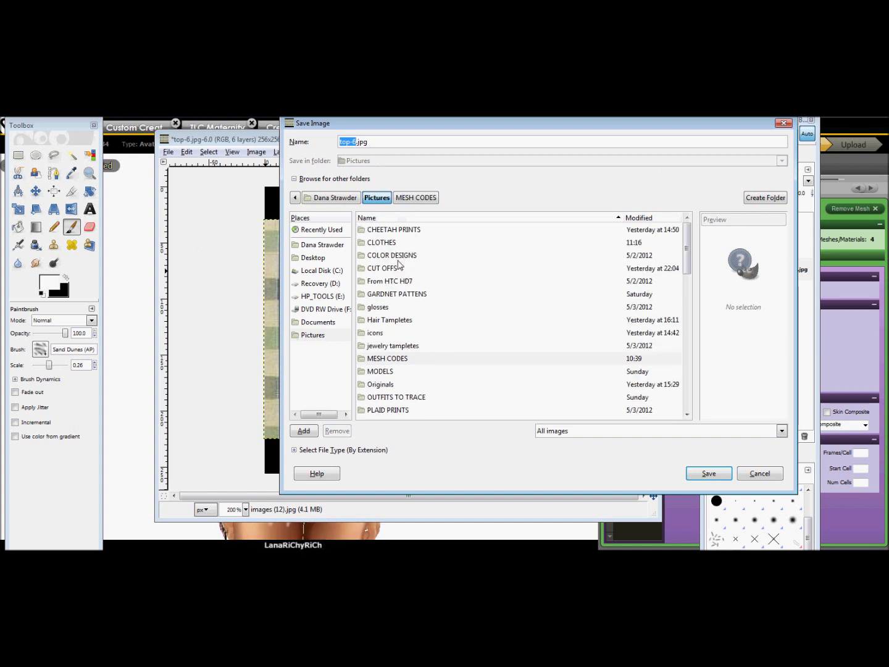
{"action": "double_click", "coordinate": [394, 243]}
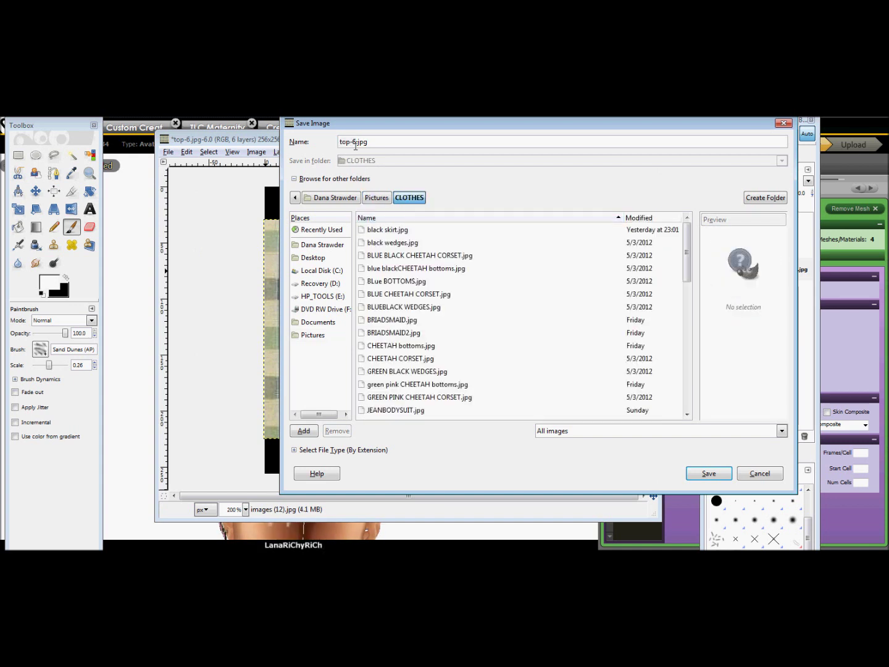
{"action": "type", "text": "88"}
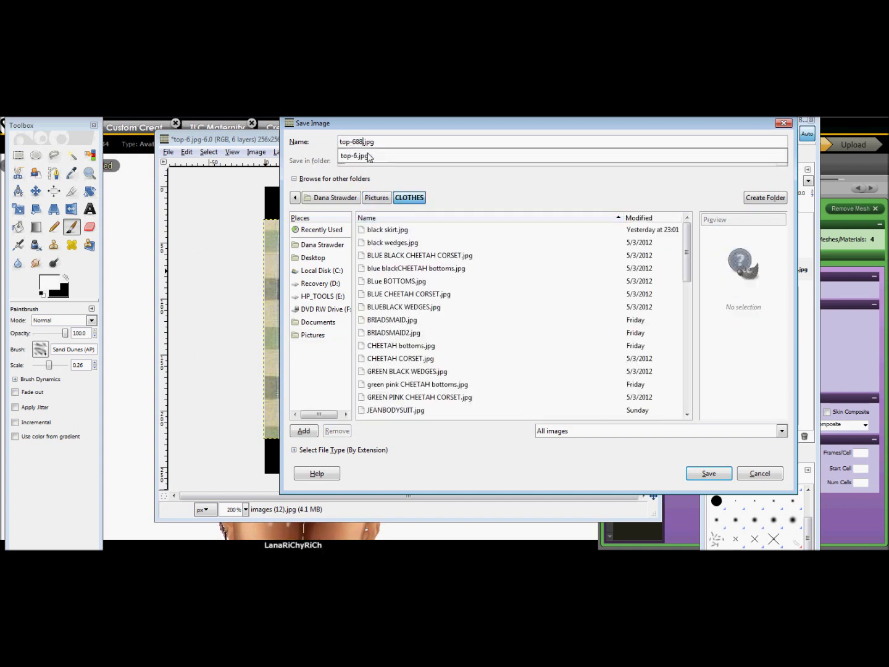
{"action": "key", "text": "Return"}
{"action": "key", "text": "Return"}
{"action": "key", "text": "Return"}
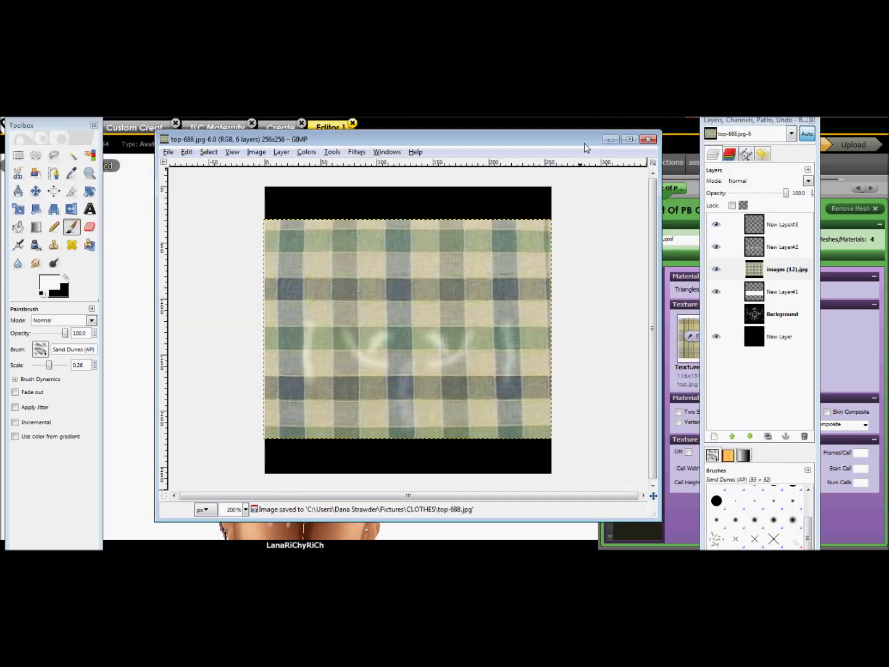
{"action": "left_click", "coordinate": [615, 142]}
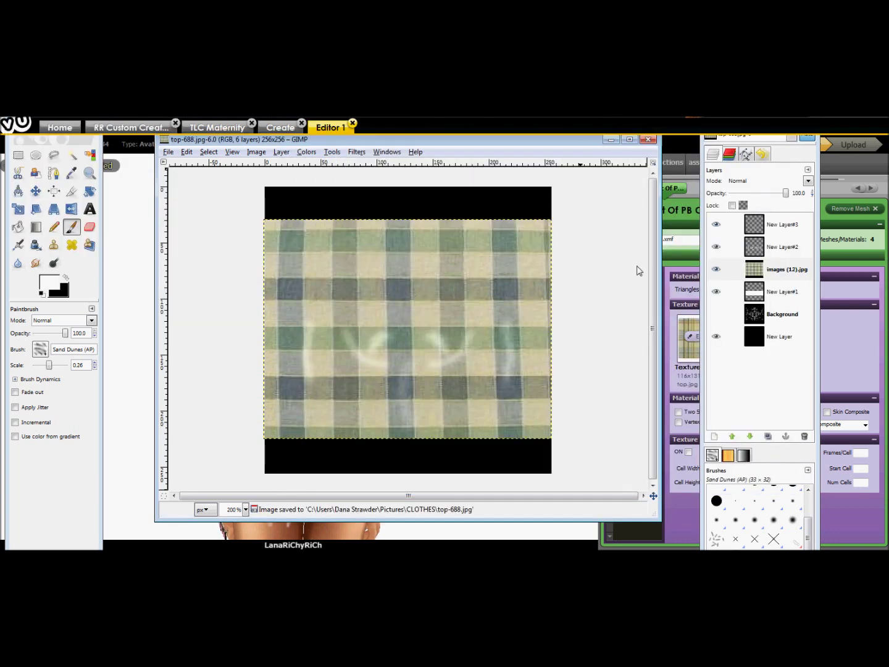